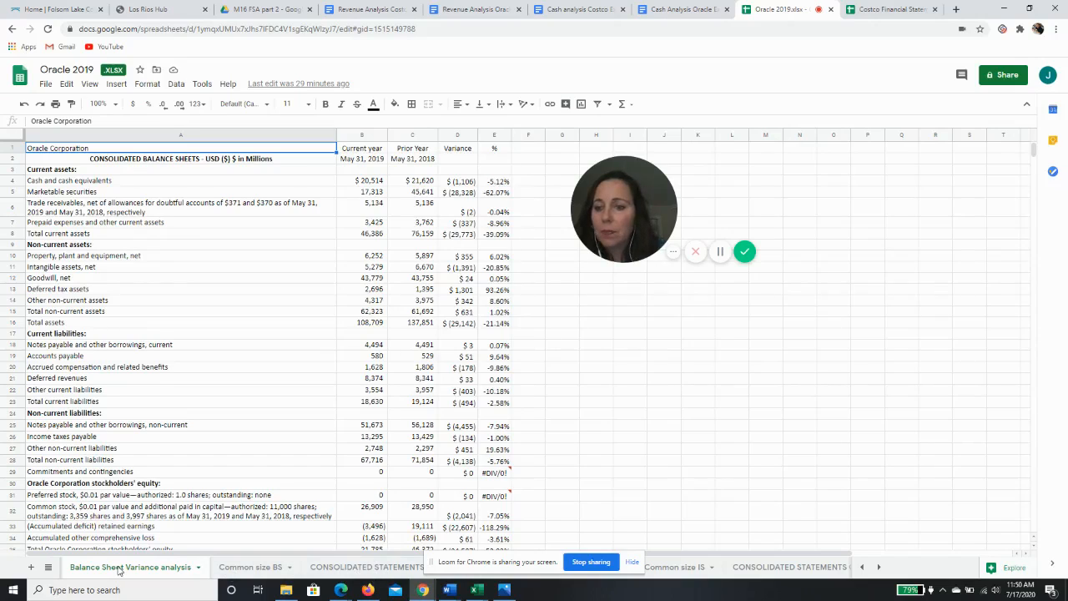
# Examine the cash figures and their variance on the balance sheet variance sheet
pyautogui.click(370, 181)
pyautogui.click(412, 185)
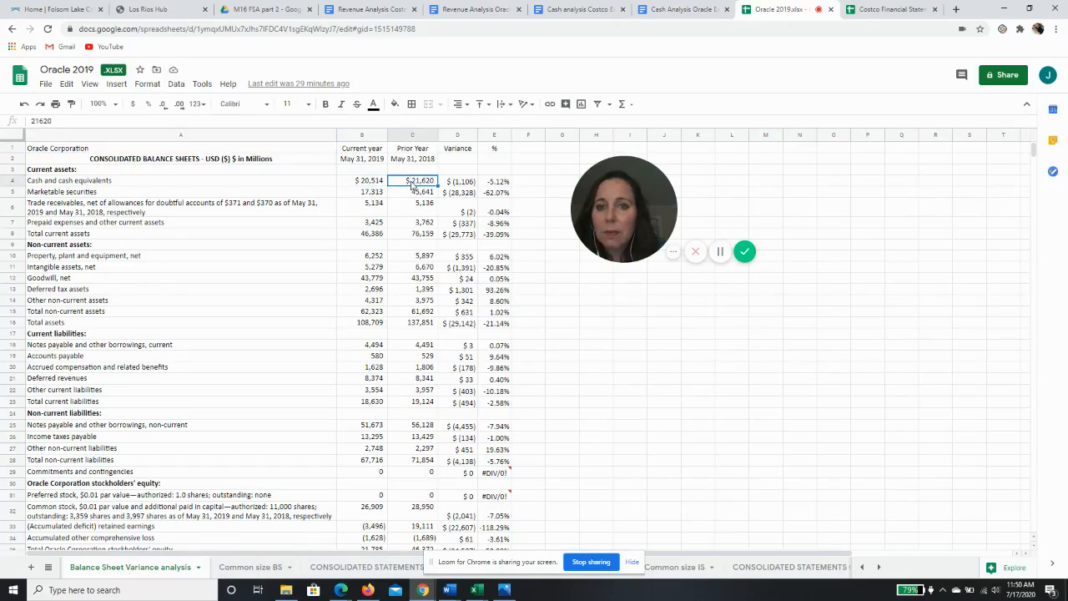
pyautogui.click(460, 184)
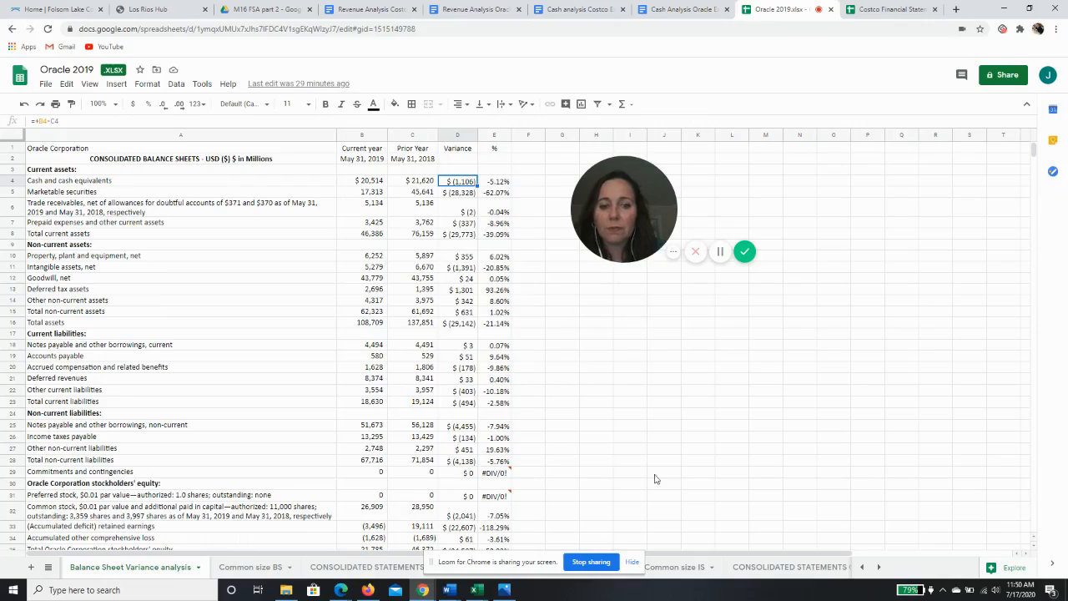
# Open the cash flow statement sheet and review the net change in cash and operating cash flow lines
pyautogui.click(770, 569)
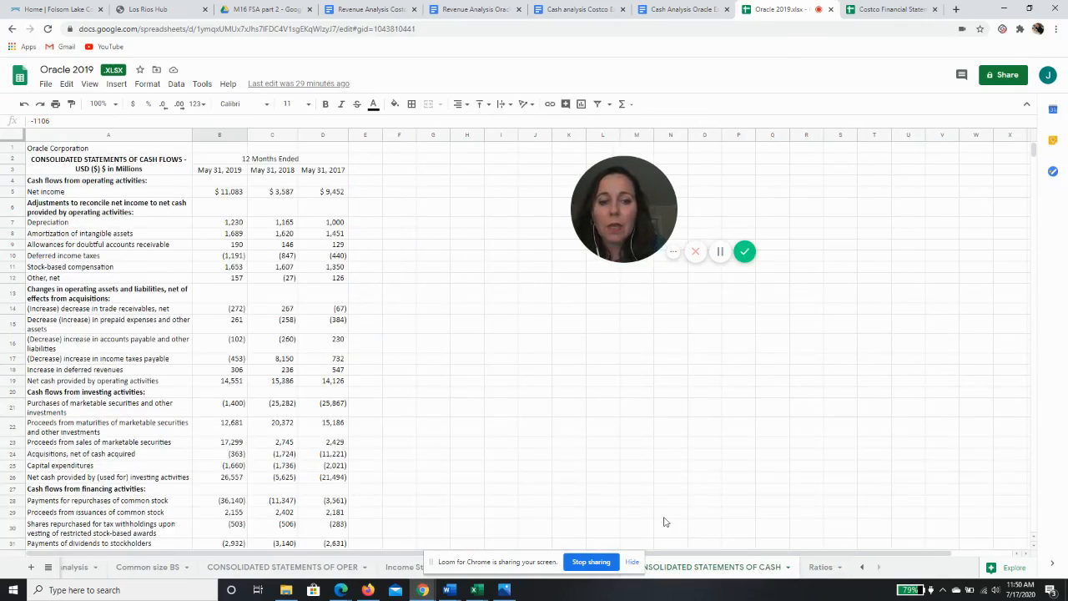
pyautogui.click(492, 383)
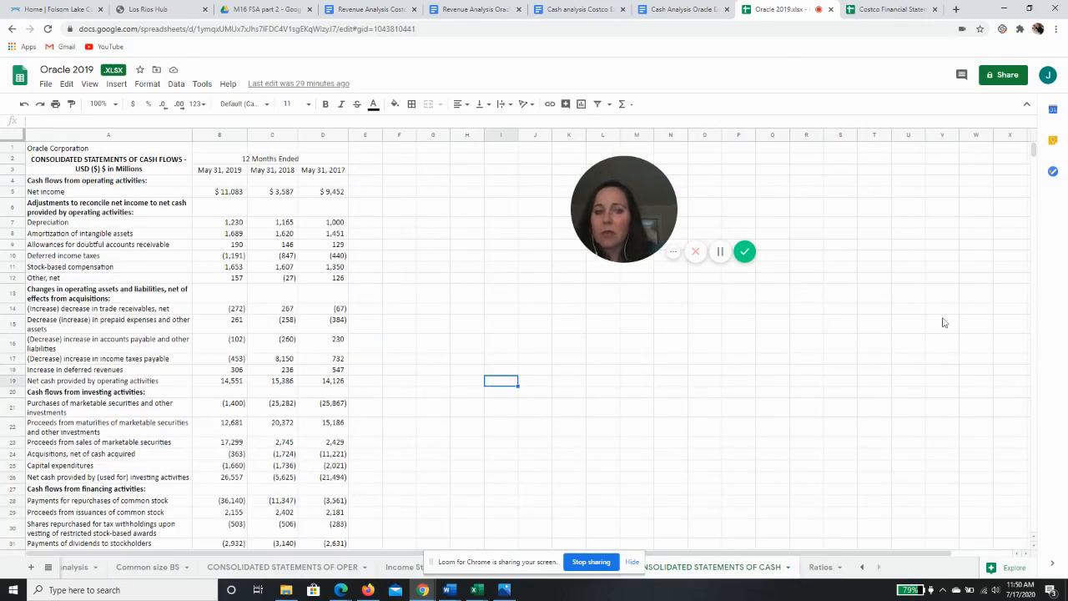
pyautogui.moveTo(1034, 152); pyautogui.dragTo(1034, 163)
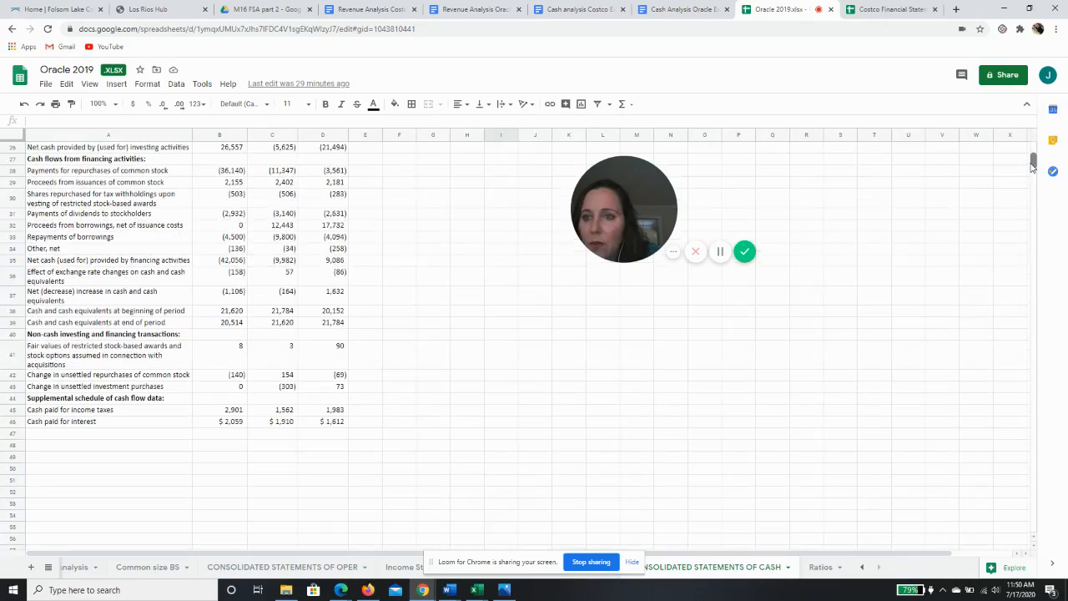
pyautogui.click(74, 299)
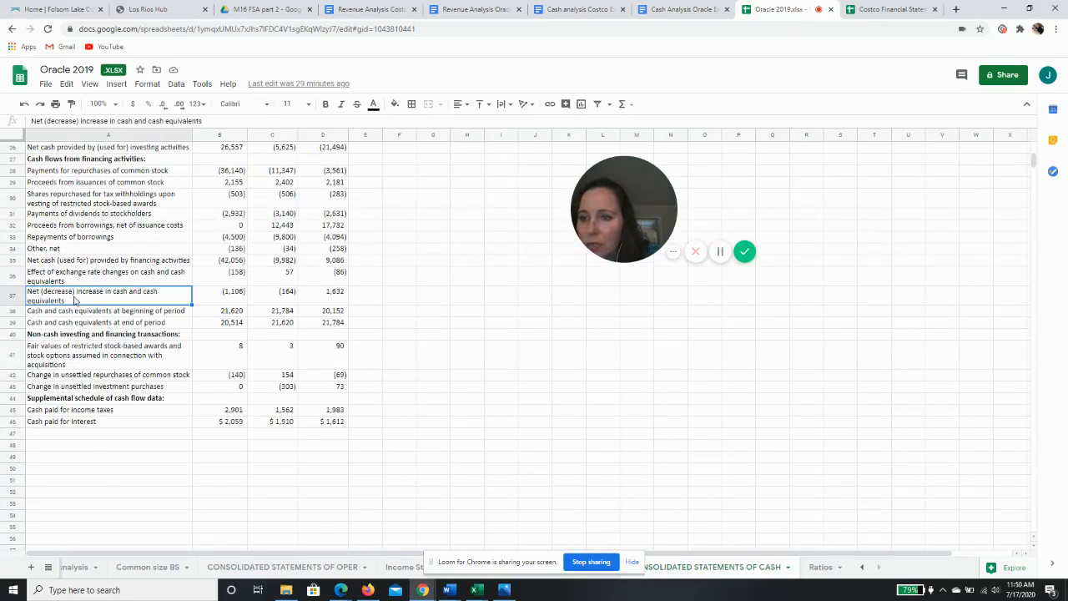
pyautogui.click(233, 294)
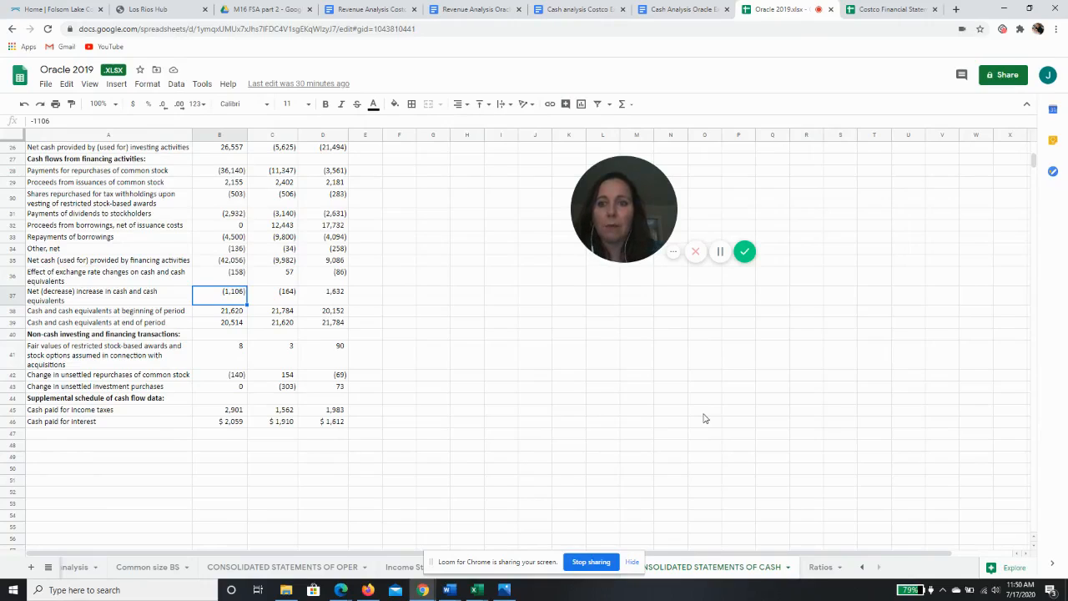
pyautogui.click(118, 299)
pyautogui.click(224, 298)
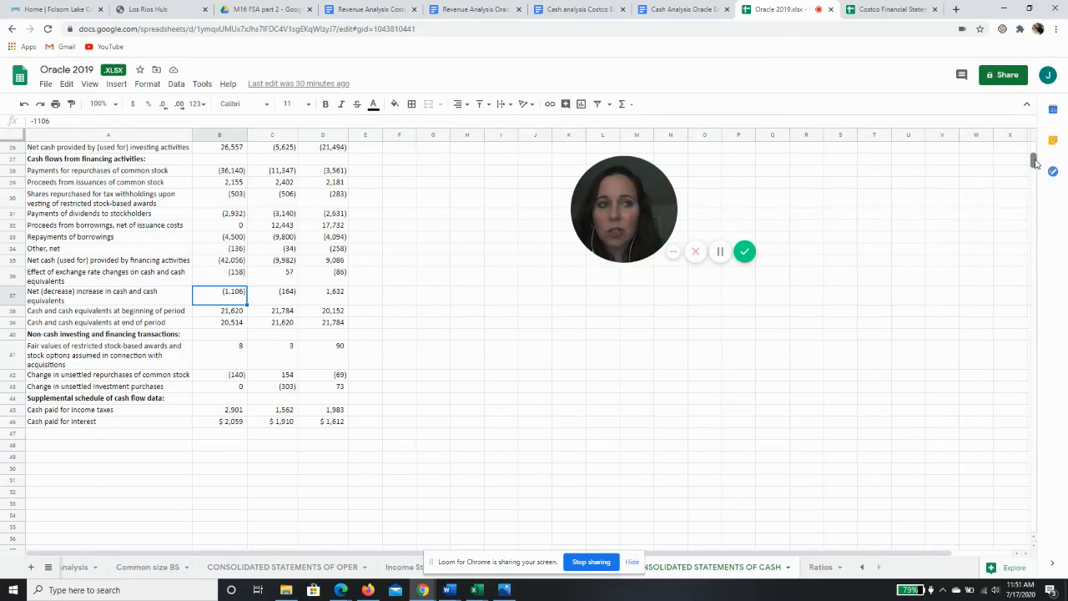
pyautogui.moveTo(1035, 161); pyautogui.dragTo(1035, 146)
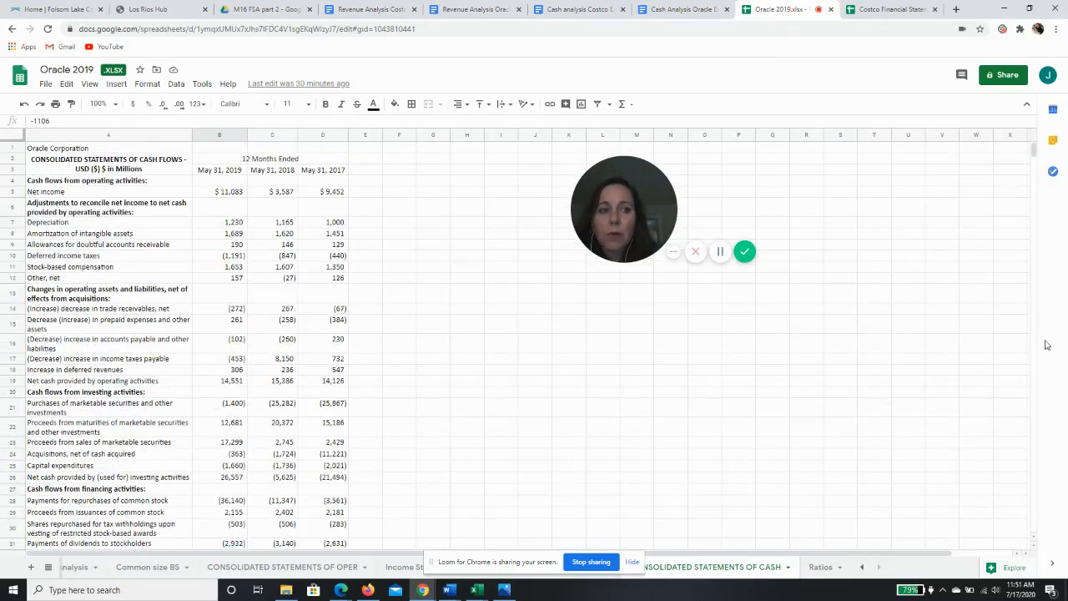
pyautogui.moveTo(1034, 151); pyautogui.dragTo(1035, 158)
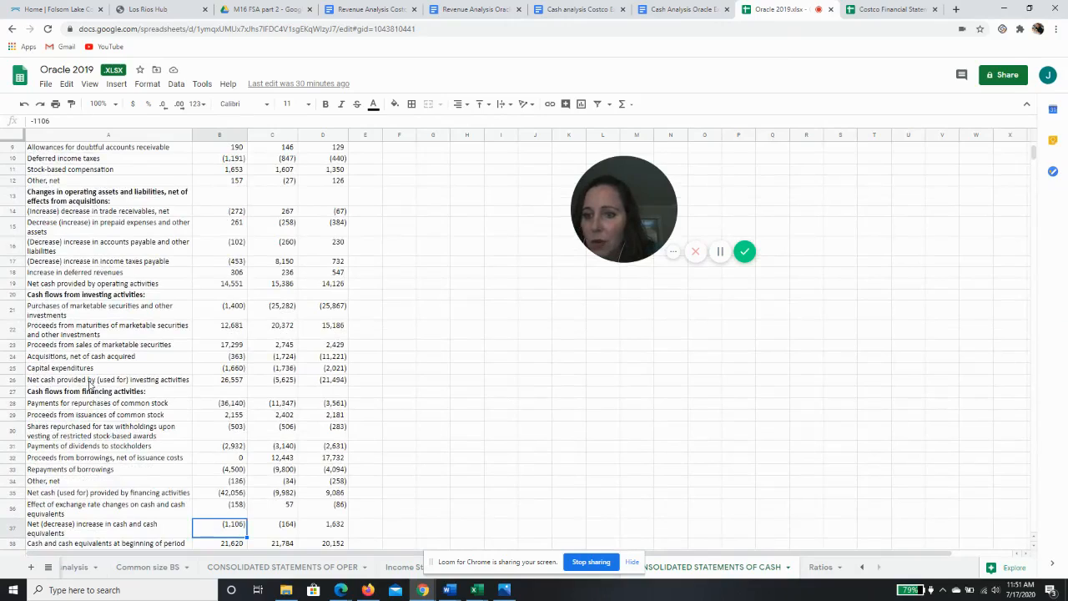
pyautogui.click(91, 287)
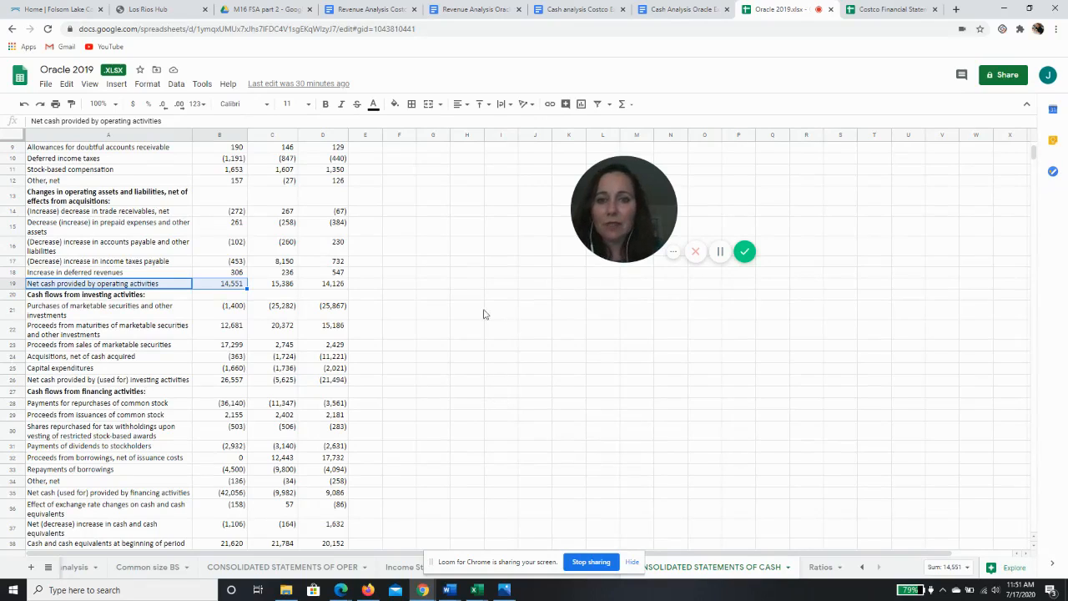
# Enter the label Operating in cell F21
pyautogui.click(400, 315)
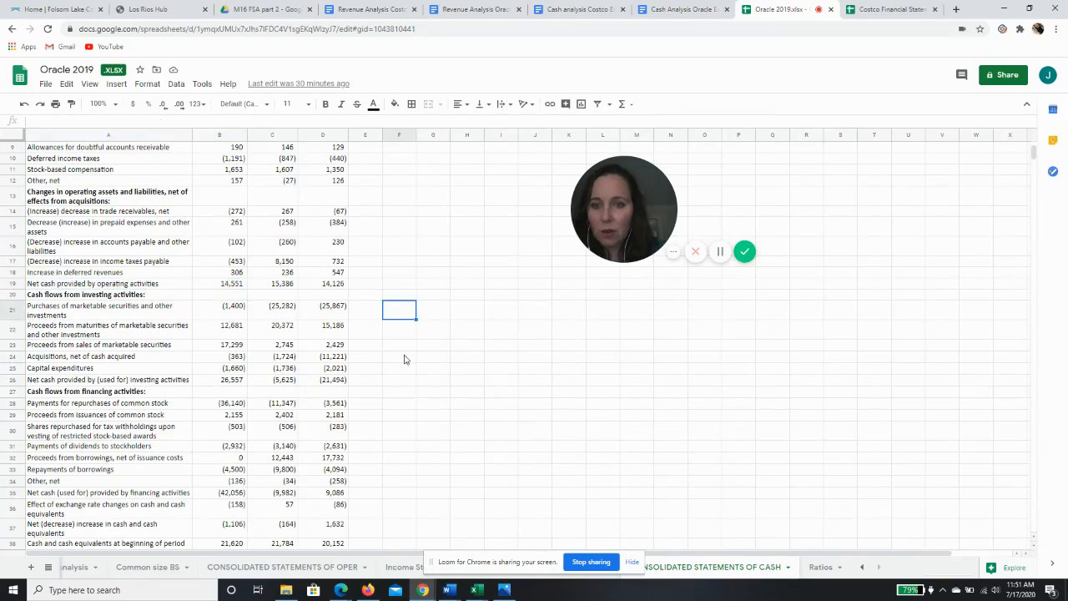
pyautogui.write('Oper')
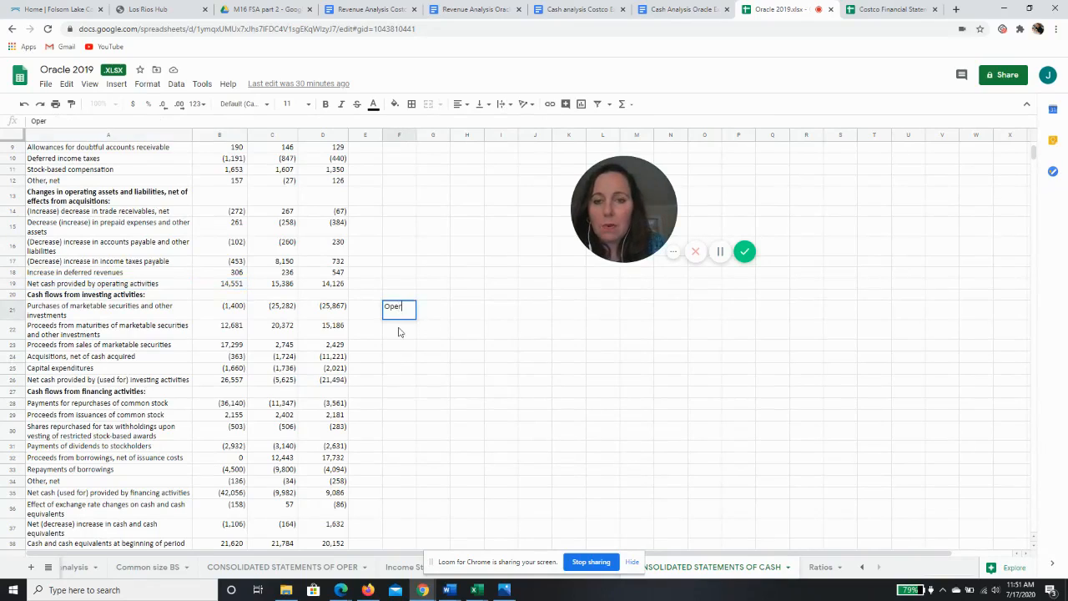
pyautogui.write('ating')
pyautogui.press('Tab')
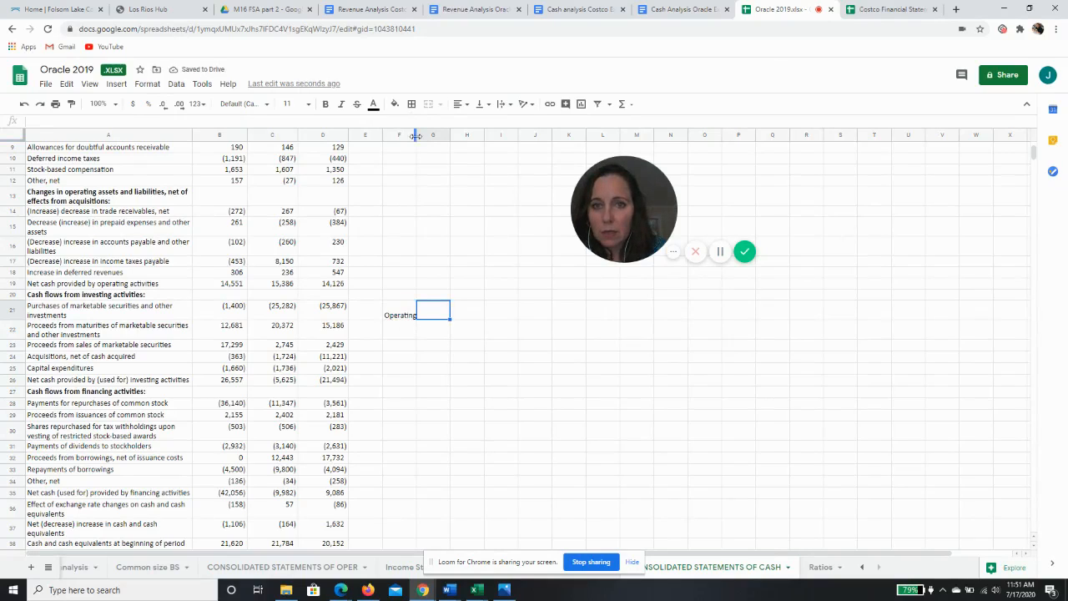
# Widen column G and link G21 to the 2019 net cash provided by operating activities (=B19)
pyautogui.moveTo(415, 135); pyautogui.dragTo(515, 135)
pyautogui.write('=')
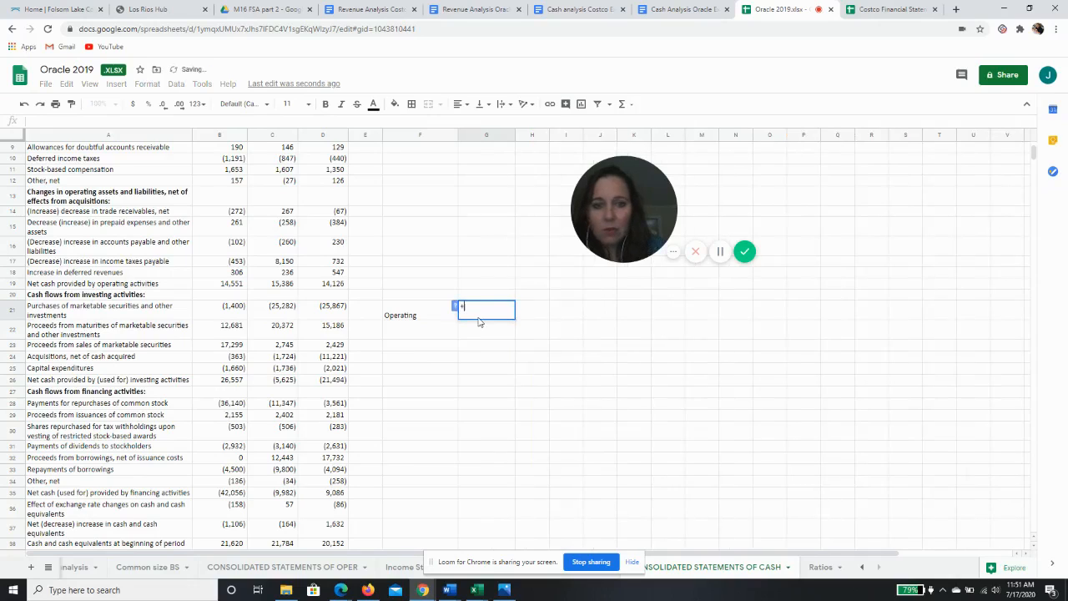
pyautogui.click(231, 285)
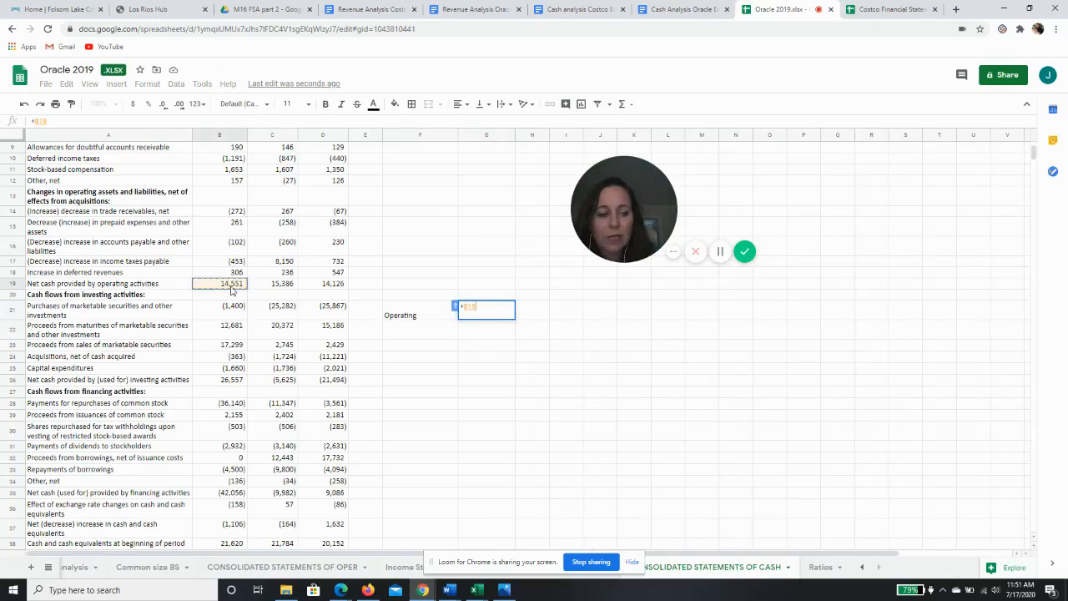
pyautogui.press('Return')
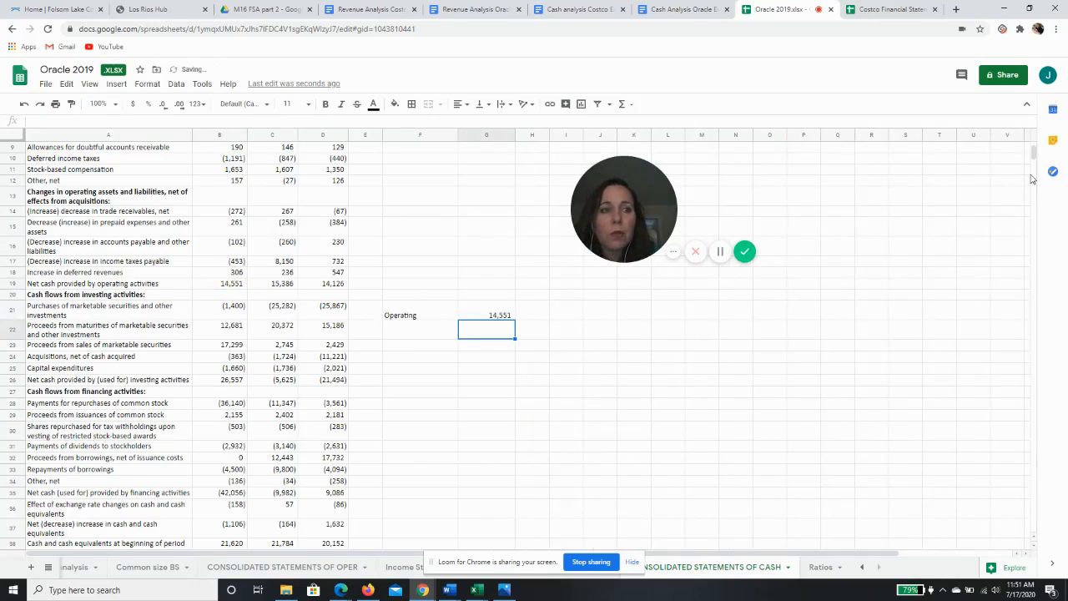
# Review the yearly columns and the 2019 investing items for purchases, maturities and sales of marketable securities
pyautogui.scroll(3, 1035, 159)
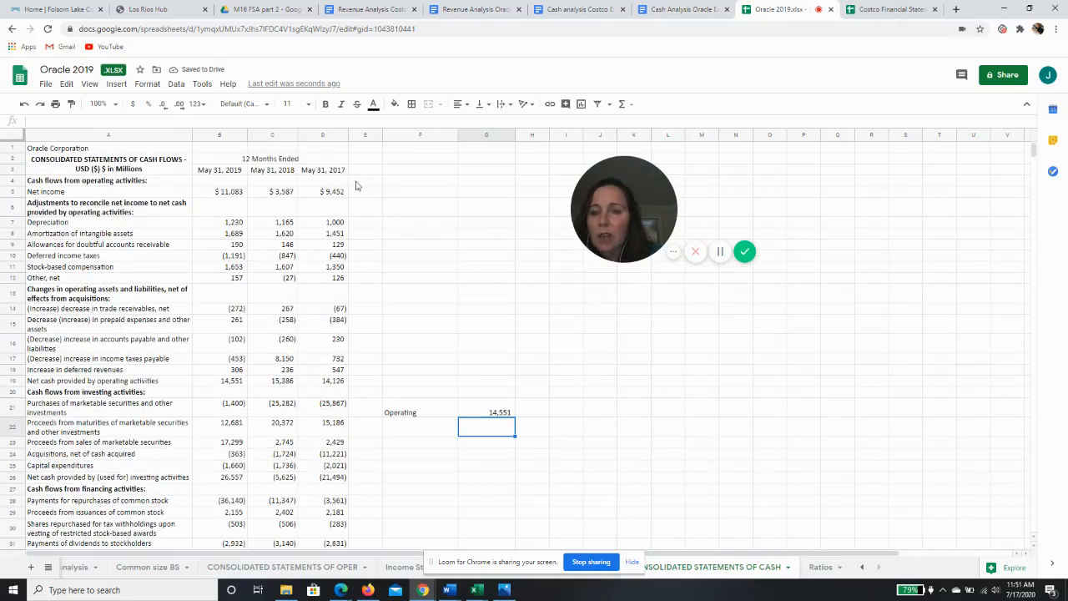
pyautogui.click(215, 136)
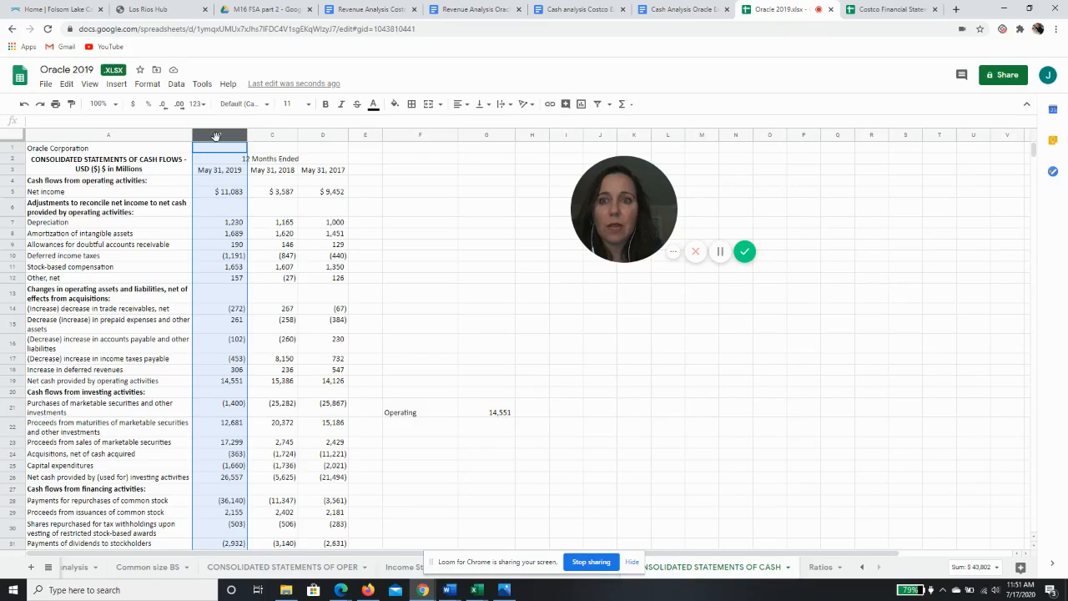
pyautogui.moveTo(280, 140); pyautogui.dragTo(323, 136)
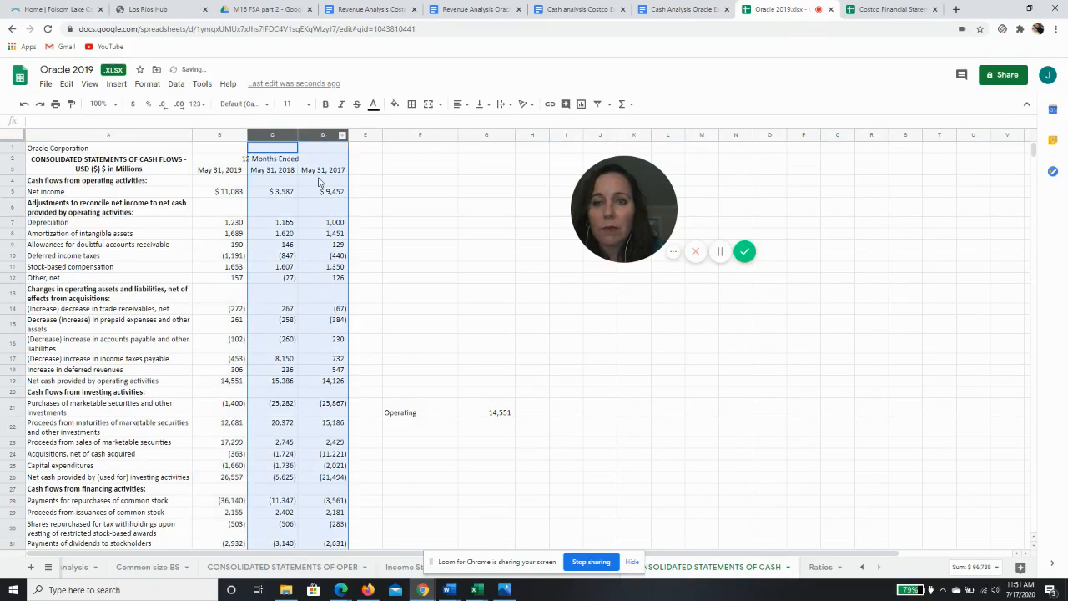
pyautogui.click(221, 137)
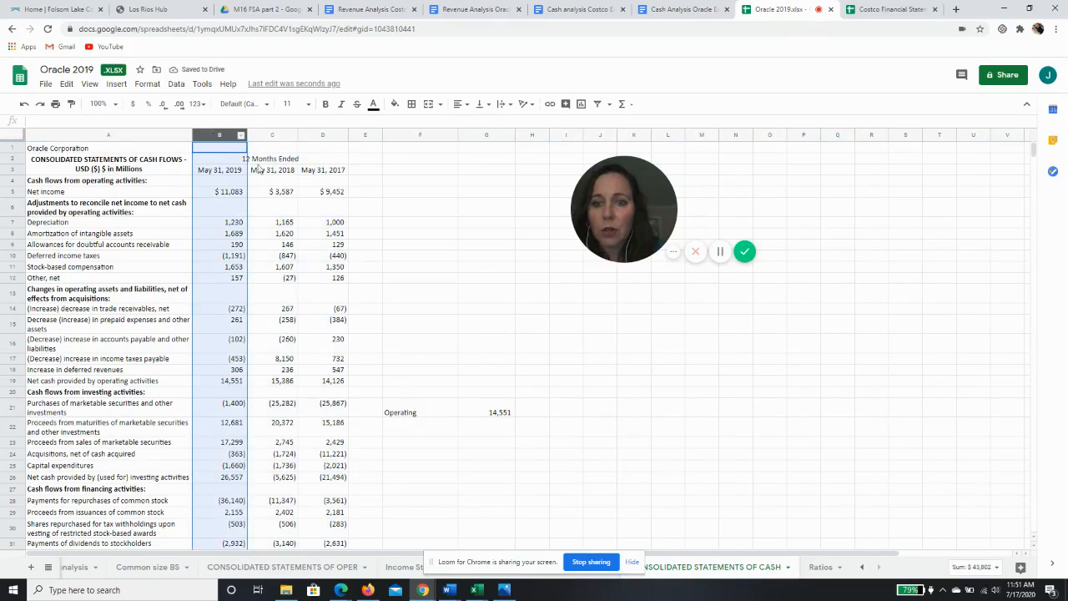
pyautogui.click(432, 434)
pyautogui.press('Down')
pyautogui.press('Down')
pyautogui.press('Down')
pyautogui.press('Down')
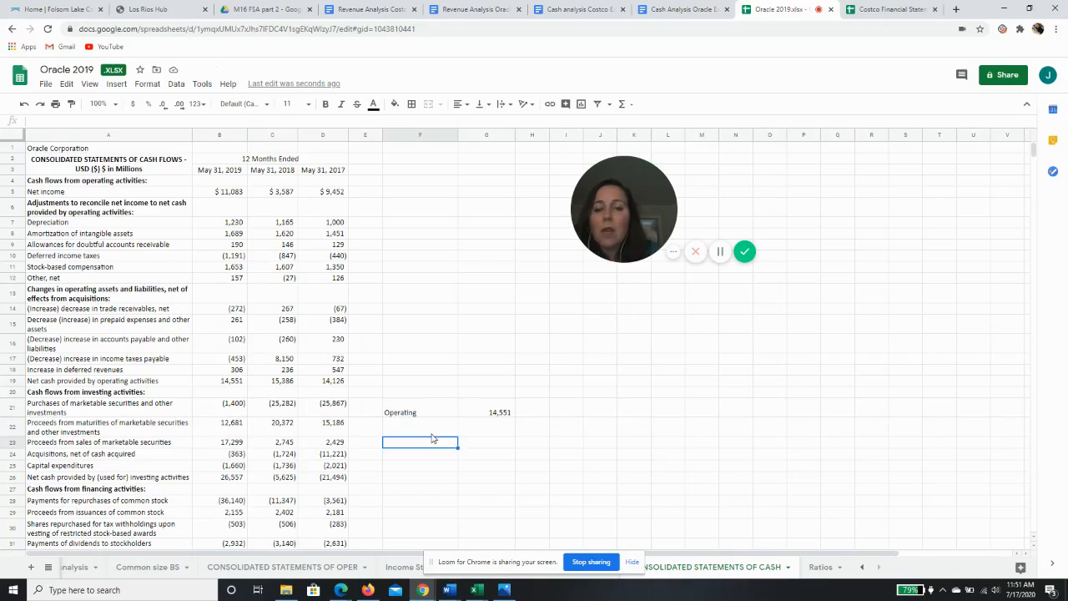
pyautogui.press('Down')
pyautogui.press('Down')
pyautogui.press('Down')
pyautogui.press('Down')
pyautogui.press('Down')
pyautogui.press('Down')
pyautogui.press('Down')
pyautogui.press('Down')
pyautogui.press('Down')
pyautogui.press('Down')
pyautogui.press('Down')
pyautogui.press('Down')
pyautogui.press('Down')
pyautogui.press('Down')
pyautogui.press('Down')
pyautogui.press('Down')
pyautogui.press('Down')
pyautogui.press('Down')
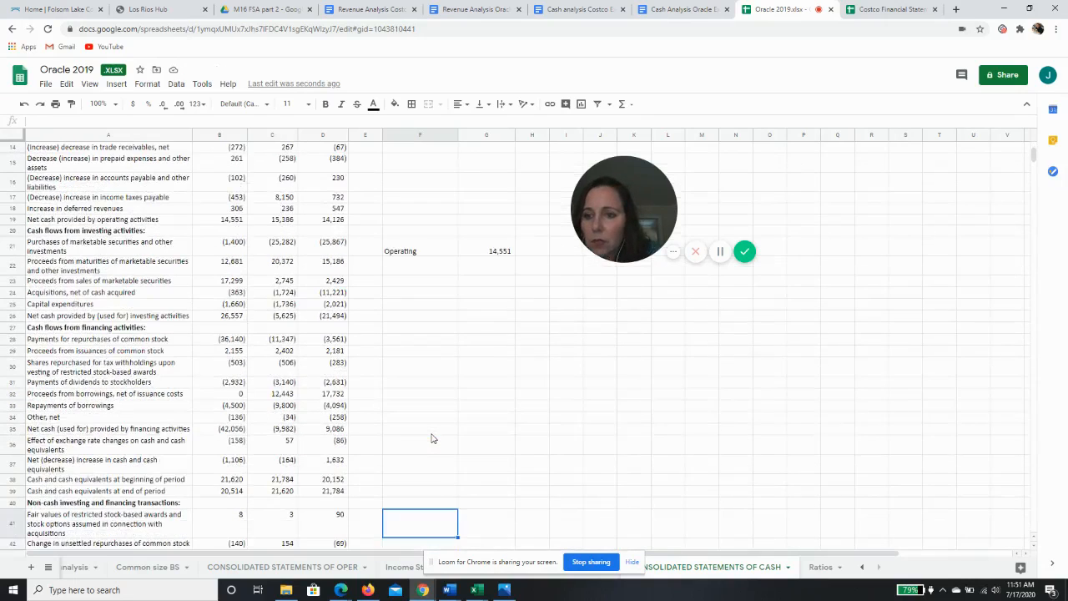
pyautogui.press('Up')
pyautogui.press('Up')
pyautogui.press('Up')
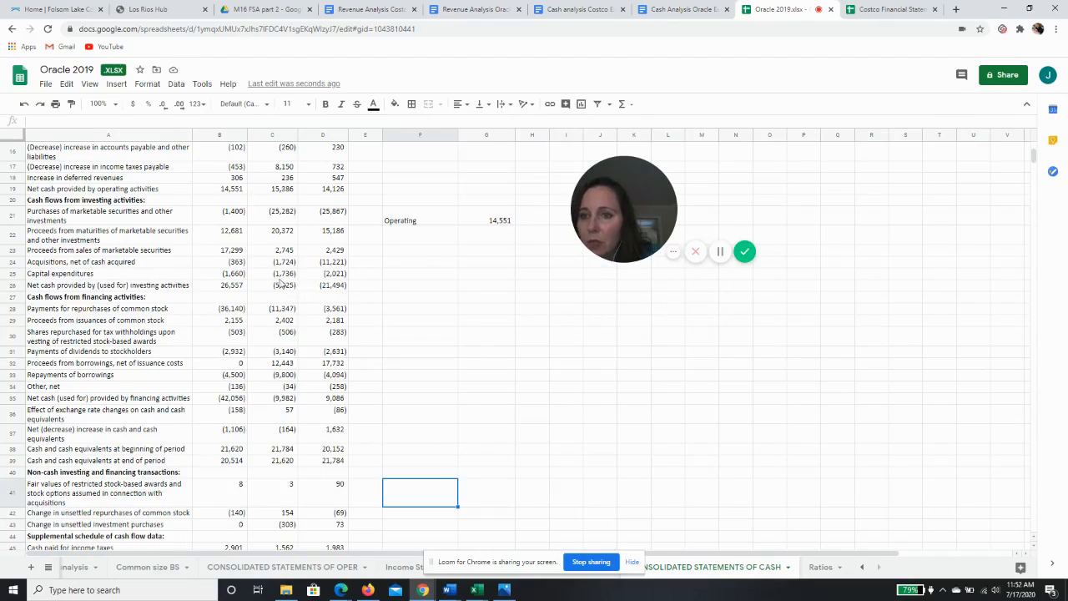
pyautogui.moveTo(233, 218); pyautogui.dragTo(235, 253)
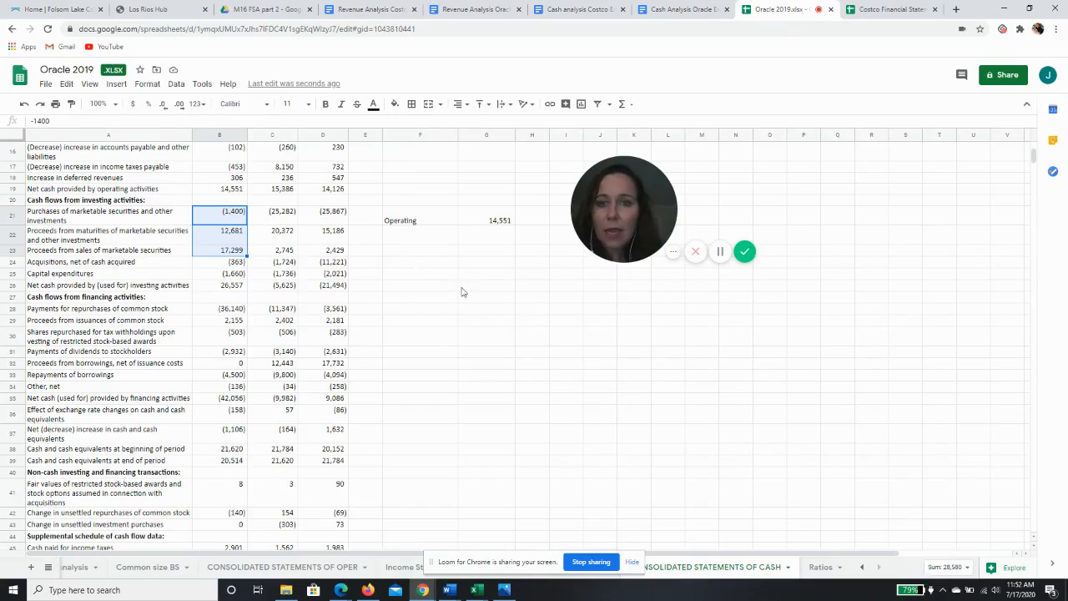
# Enter the label Net proceeds from marketable securities in cell F22
pyautogui.click(424, 241)
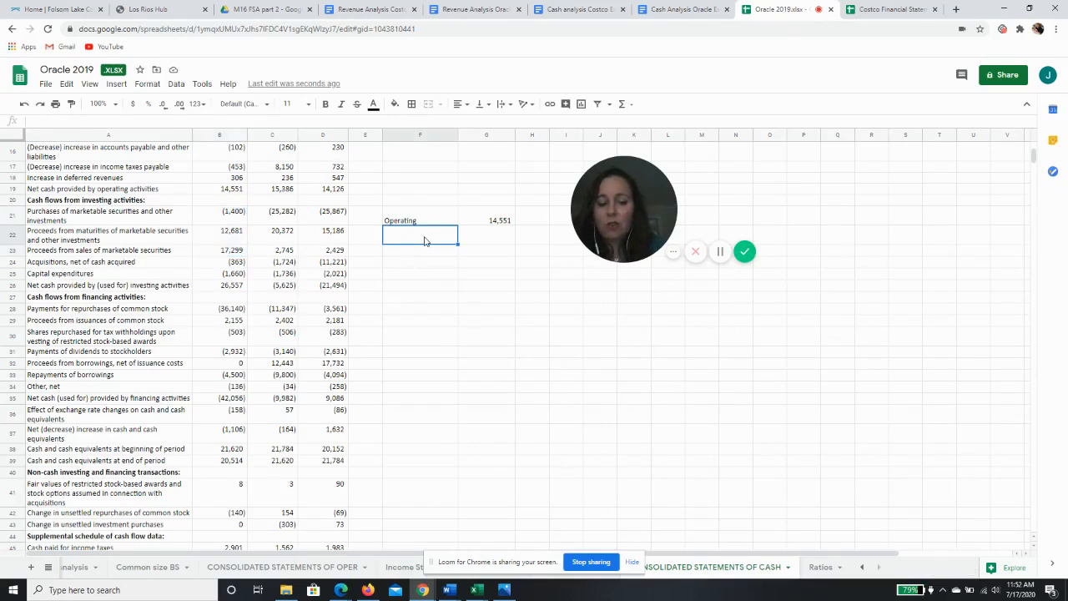
pyautogui.write('Net p')
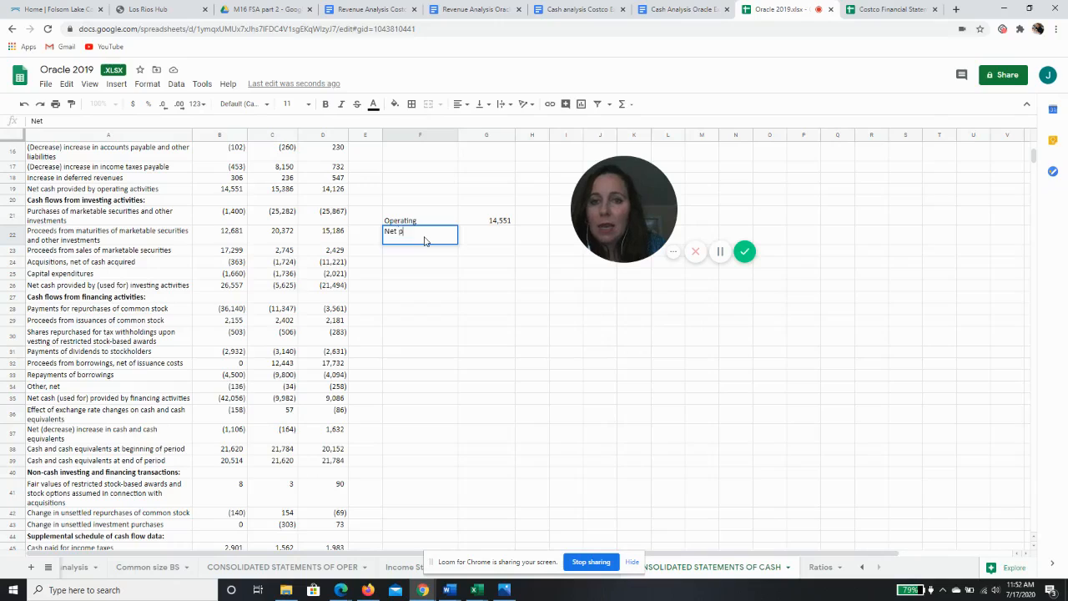
pyautogui.write('roceed')
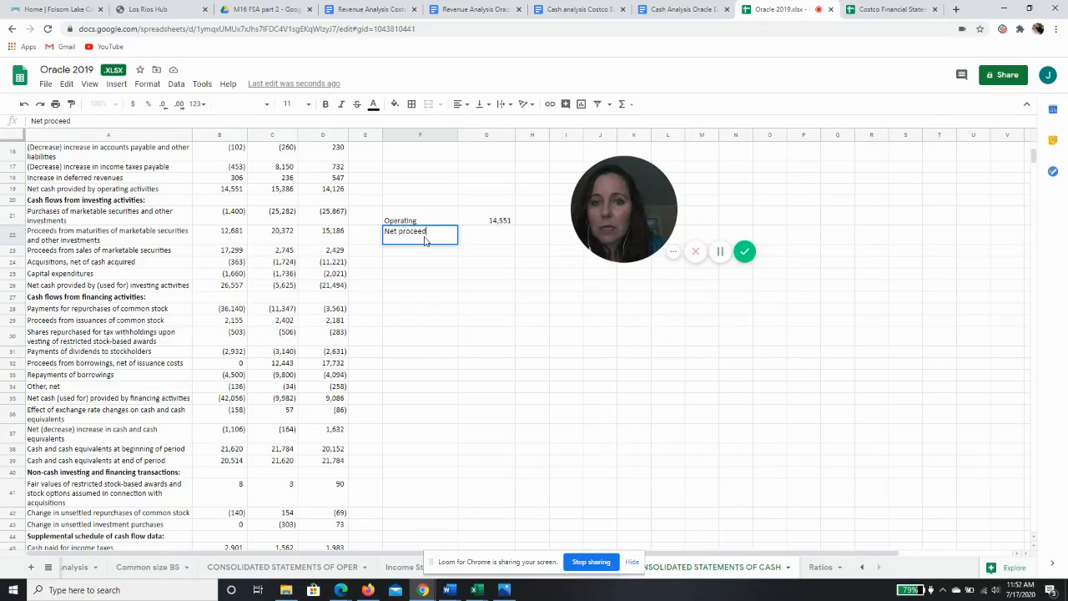
pyautogui.write('s from market')
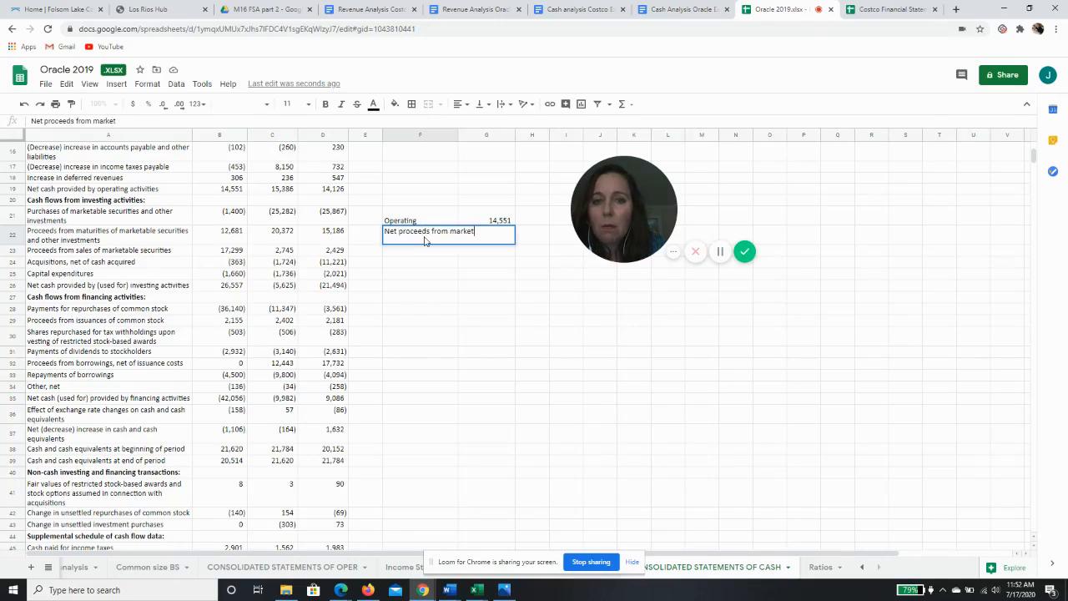
pyautogui.write('able securities')
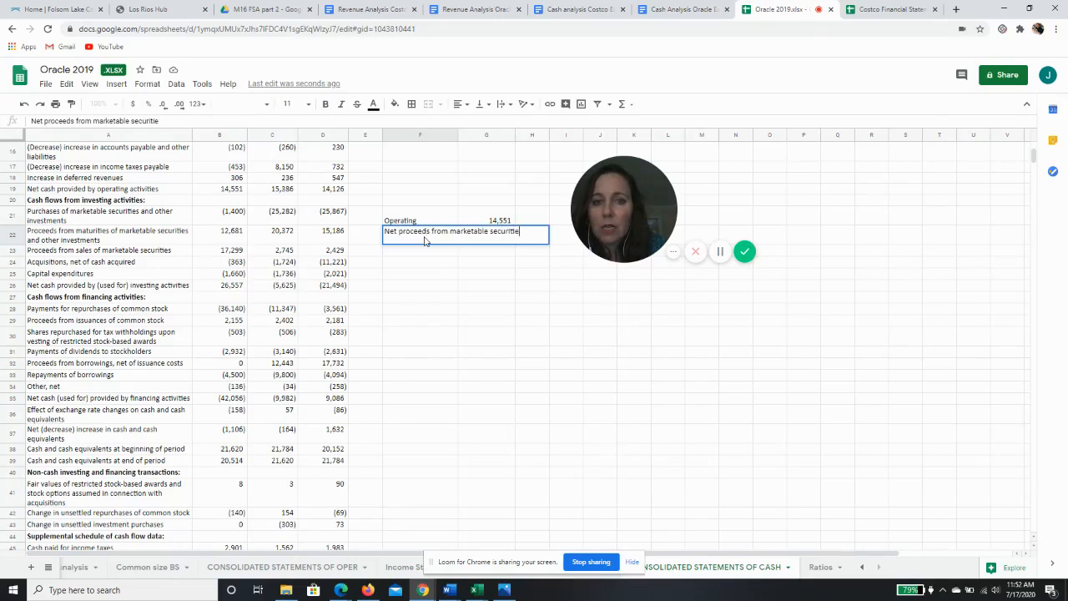
pyautogui.press('Return')
# Enter a formula in G22 adding the 2019 marketable securities purchases, maturities and sales (B21+B22+B23)
pyautogui.press('Up')
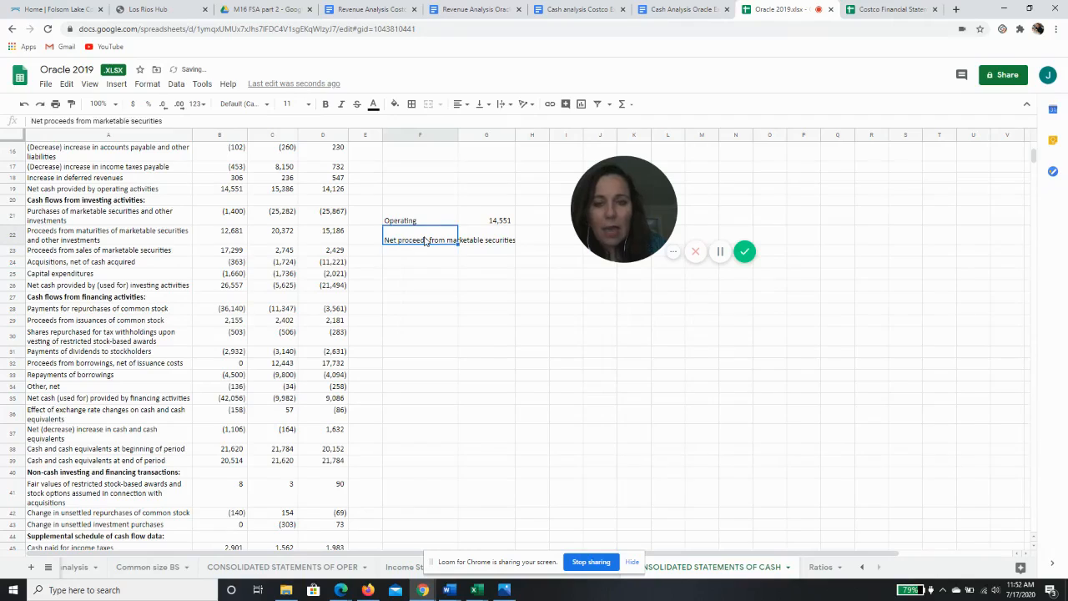
pyautogui.press('Right')
pyautogui.write('+')
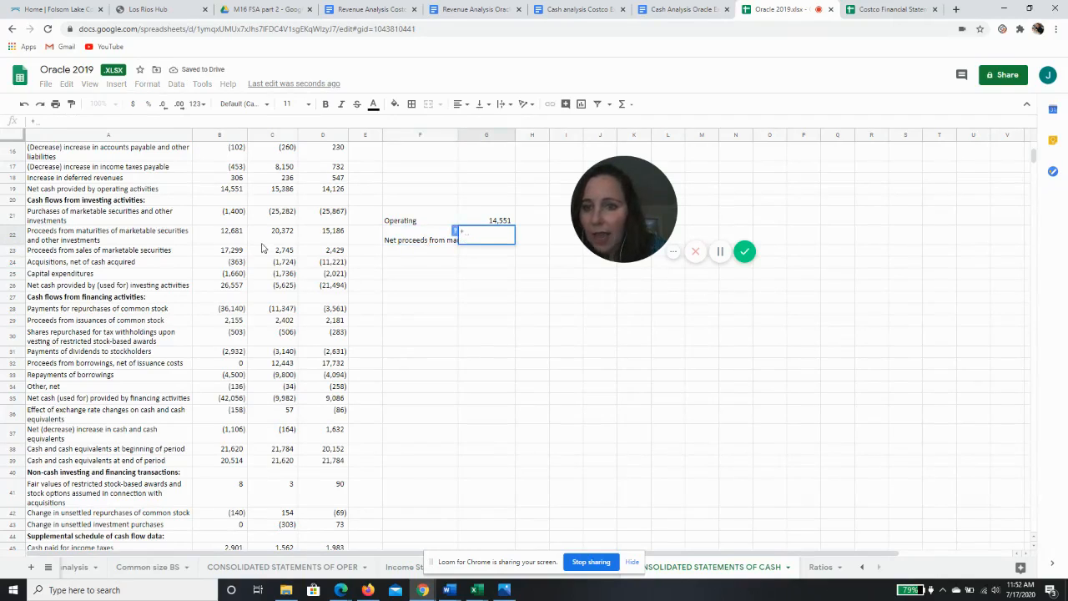
pyautogui.click(231, 217)
pyautogui.write('+')
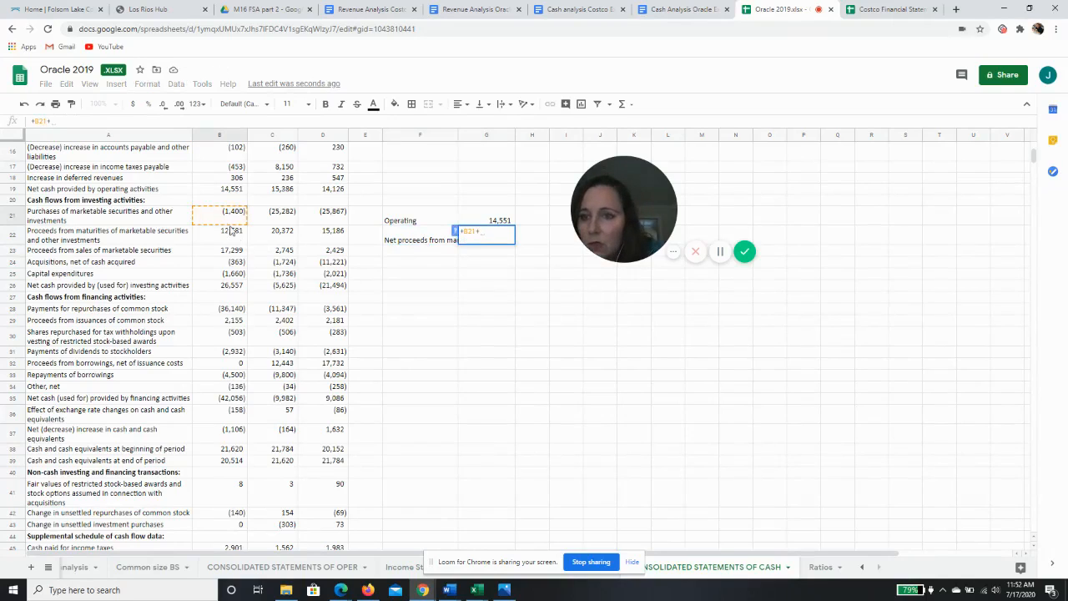
pyautogui.click(231, 238)
pyautogui.write('+')
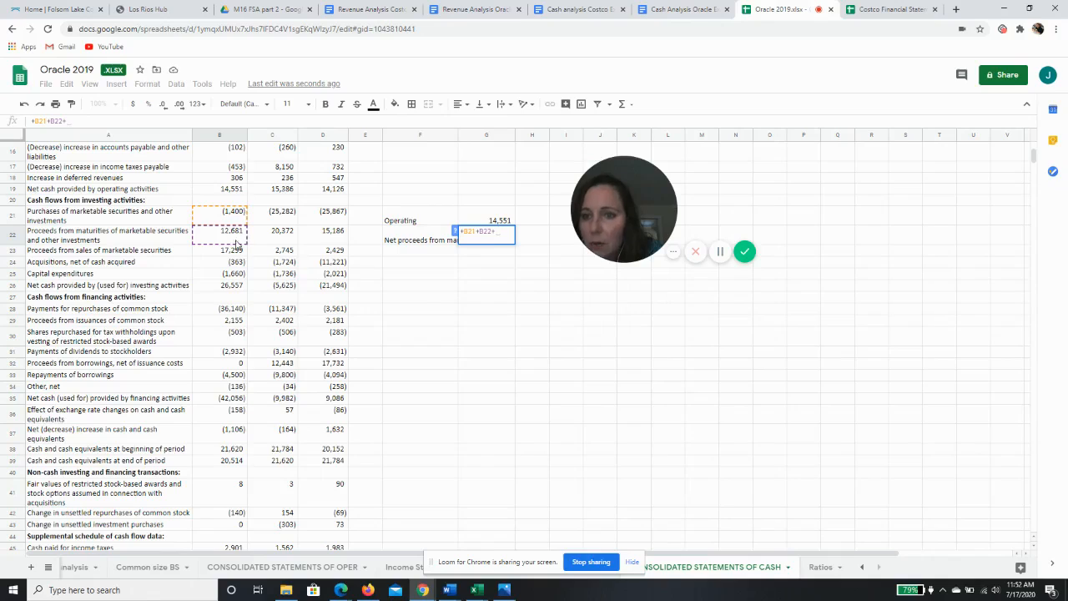
pyautogui.click(237, 252)
pyautogui.press('Return')
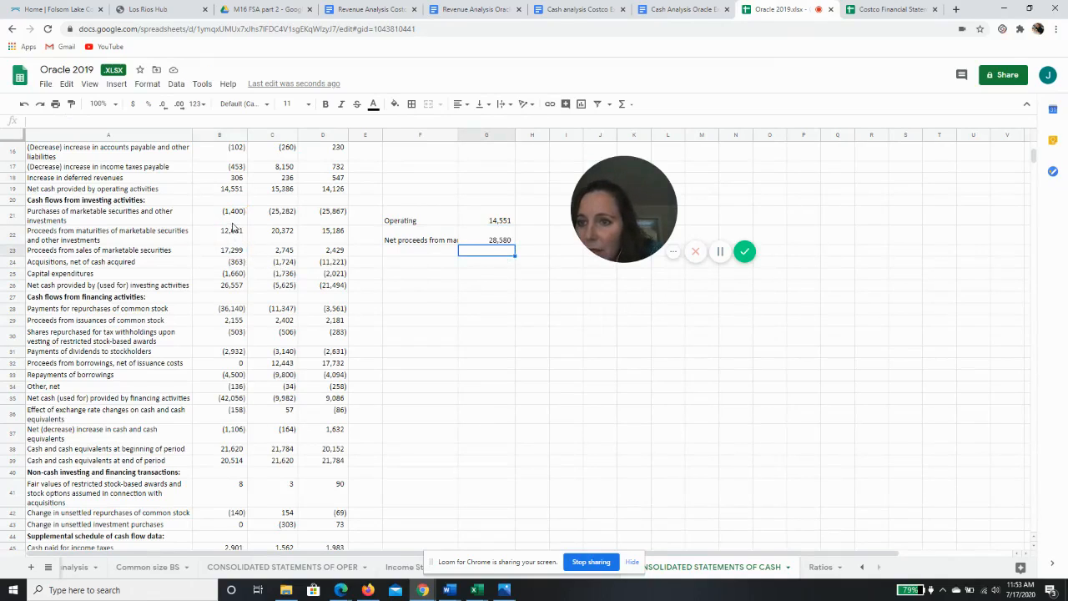
# Fill the 2019 marketable securities cells B21:B23 and the 2019 operating cash cell B19 with yellow
pyautogui.moveTo(234, 213); pyautogui.dragTo(231, 247)
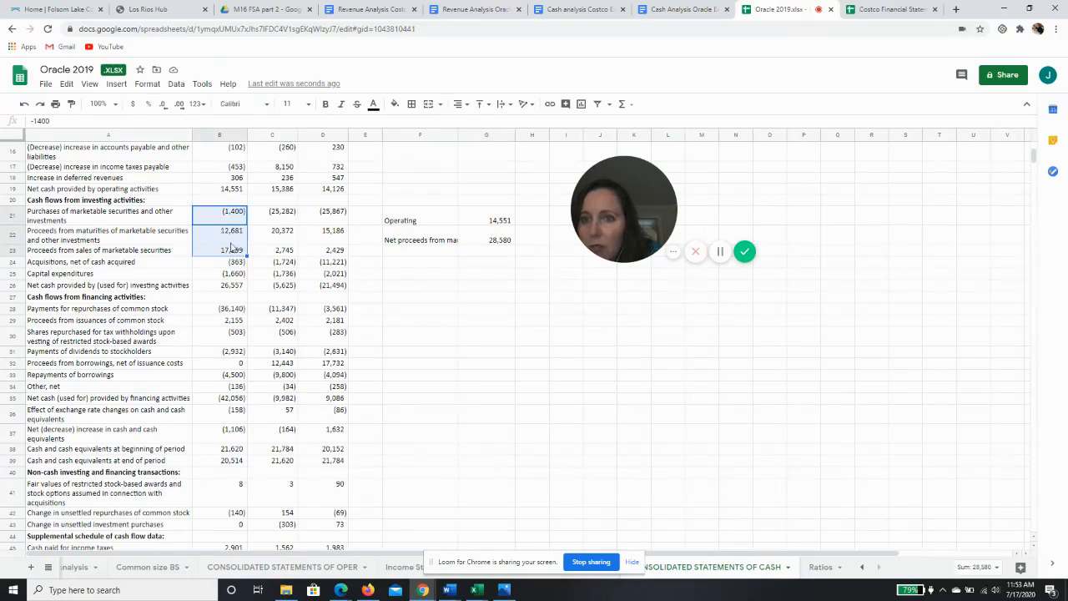
pyautogui.click(373, 107)
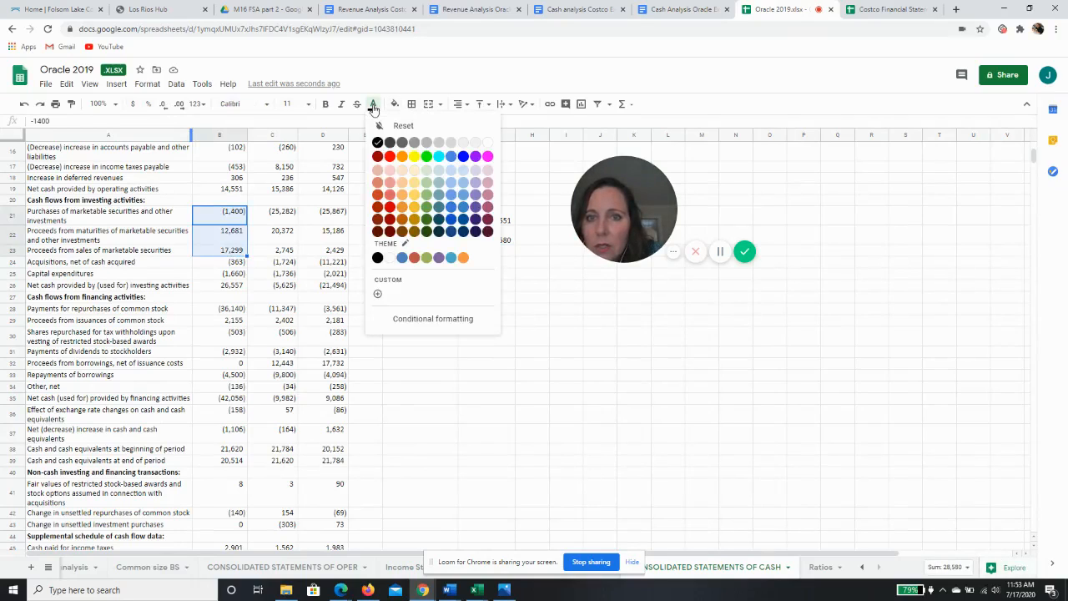
pyautogui.click(394, 104)
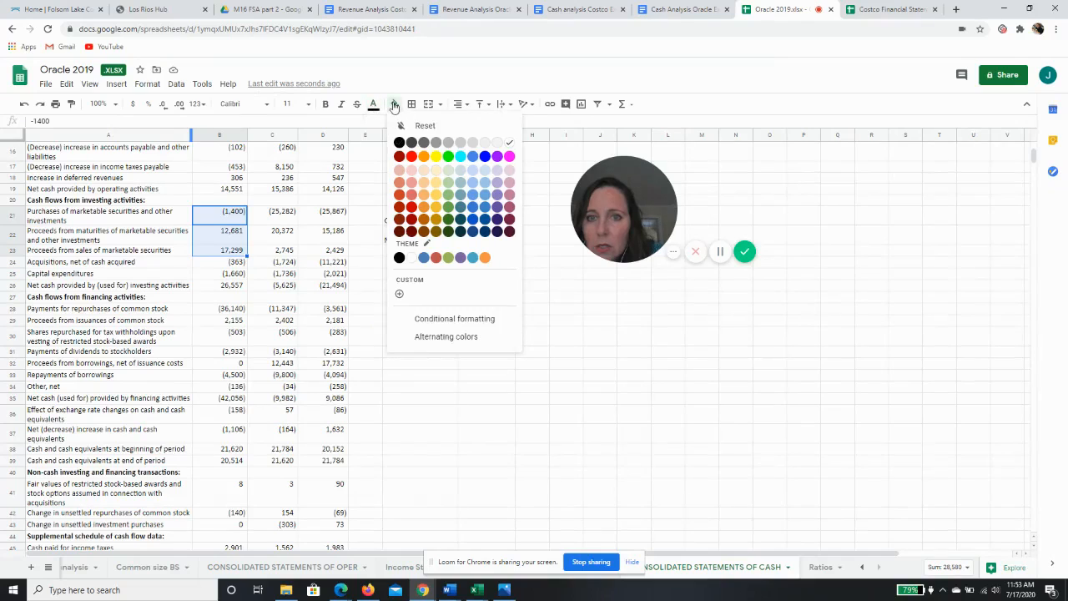
pyautogui.click(435, 156)
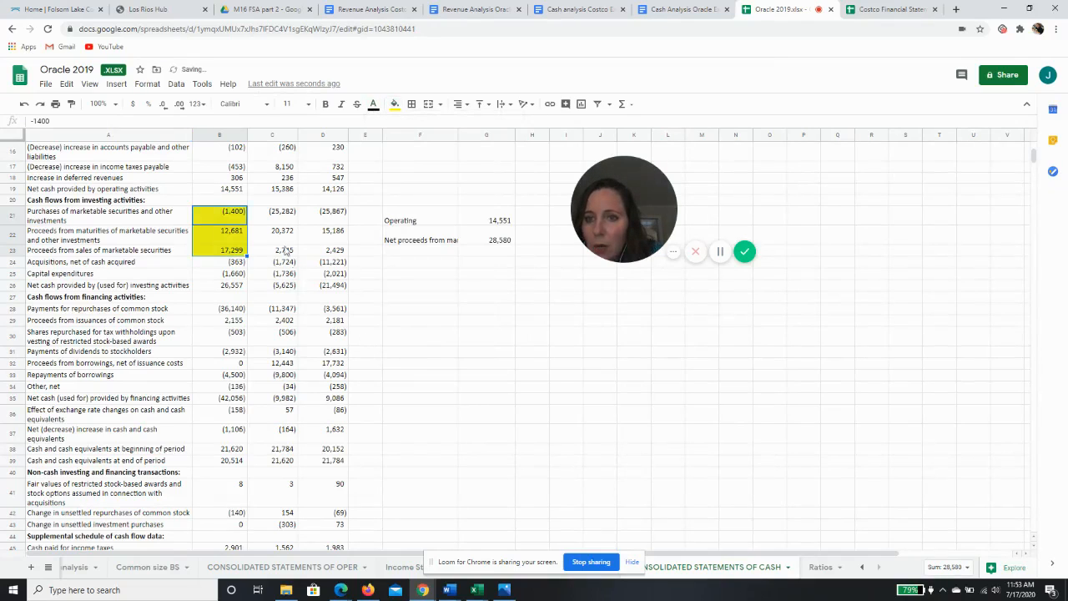
pyautogui.click(240, 192)
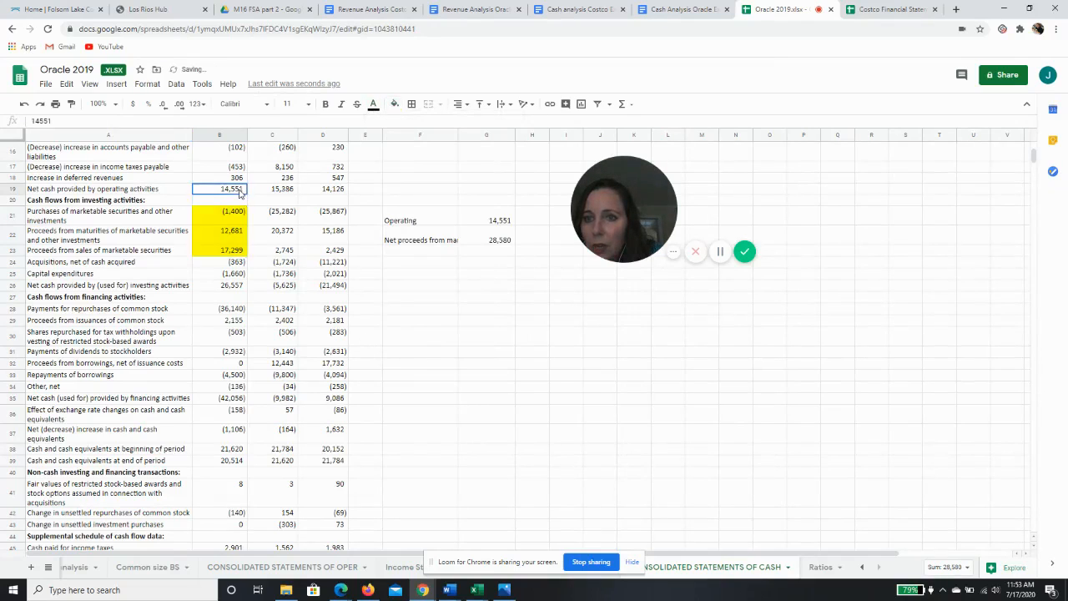
pyautogui.click(394, 104)
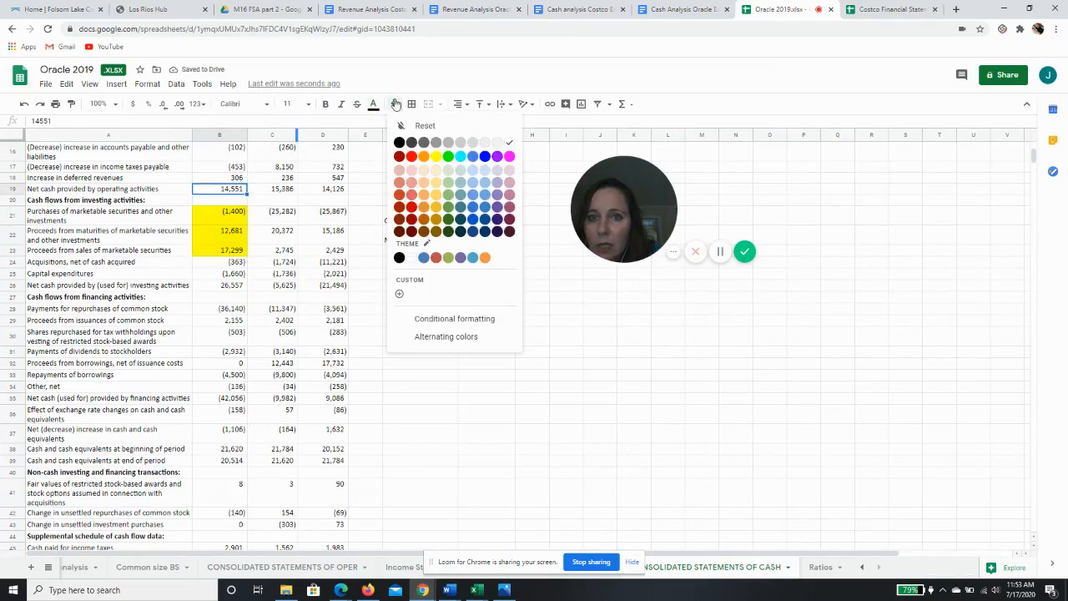
pyautogui.click(436, 156)
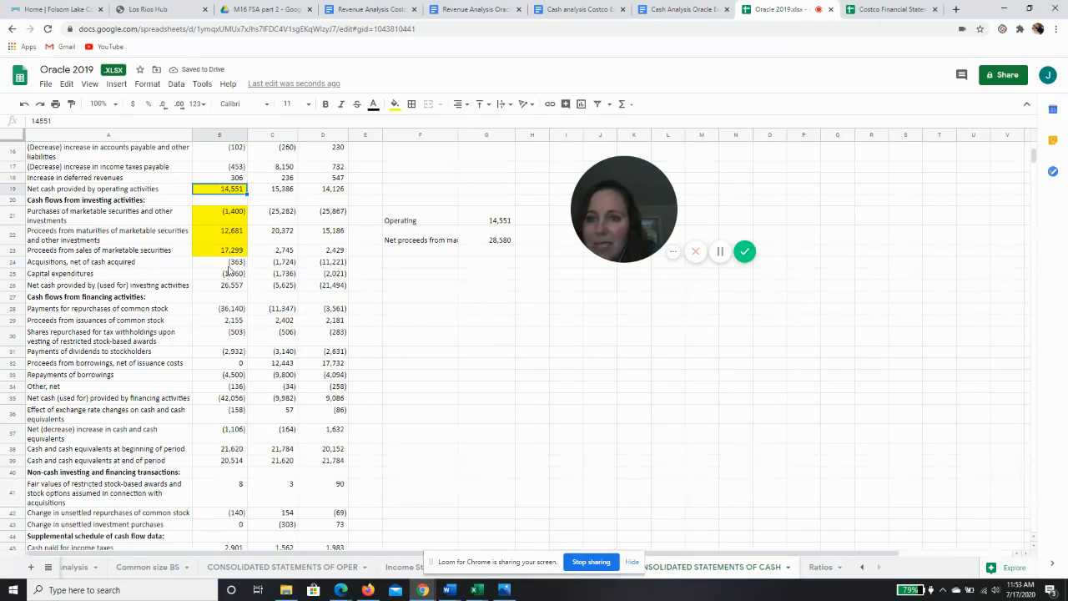
# Enter the label capital expenditures in F23 and link G23 to the 2019 capital expenditures with =+B25
pyautogui.click(229, 264)
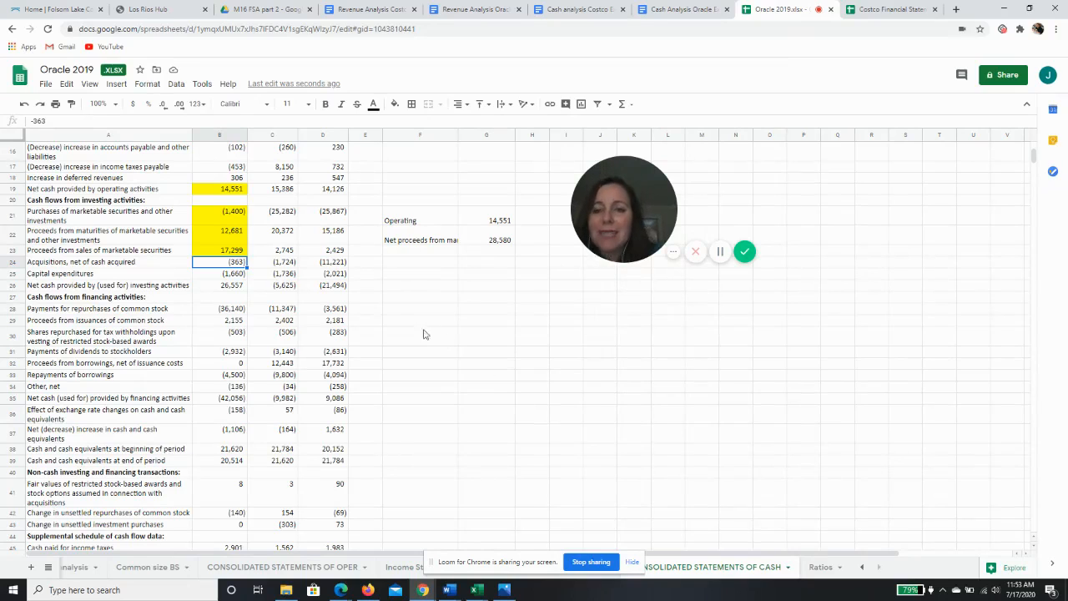
pyautogui.click(132, 277)
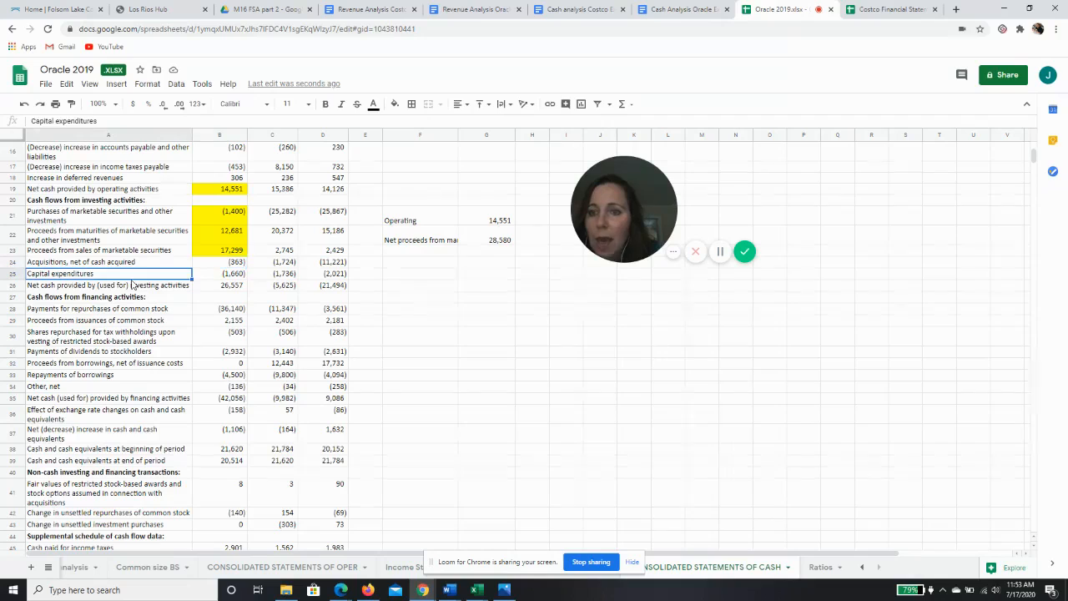
pyautogui.click(422, 251)
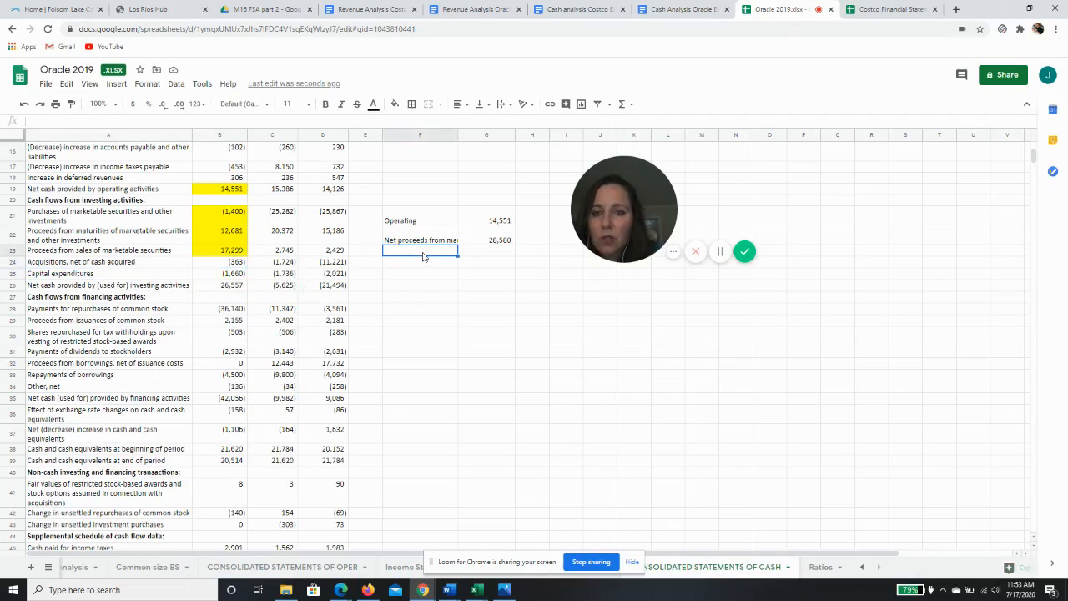
pyautogui.write('capital')
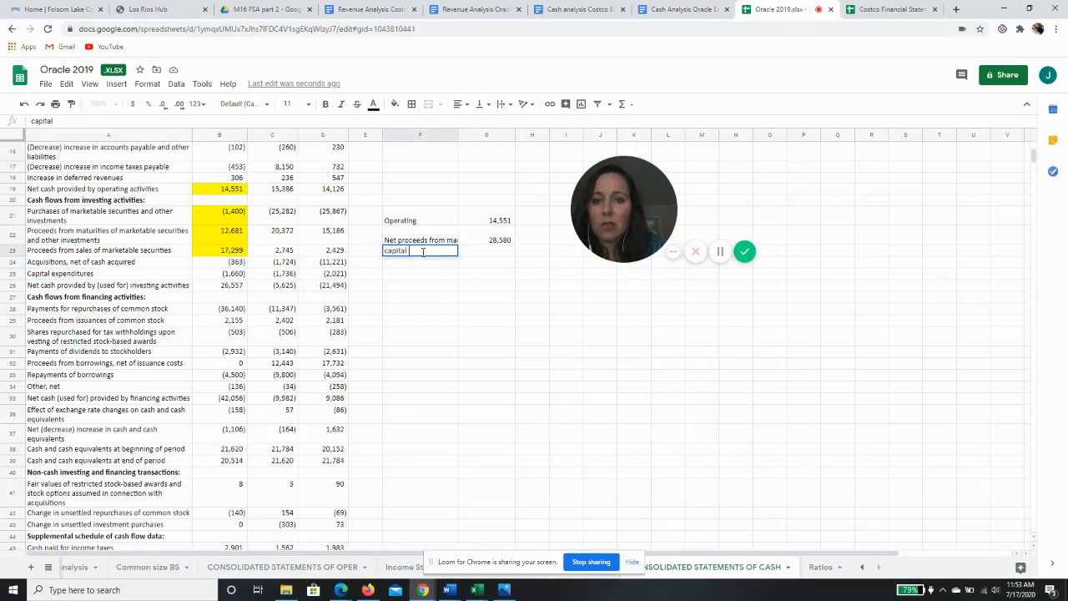
pyautogui.write(' expenditures')
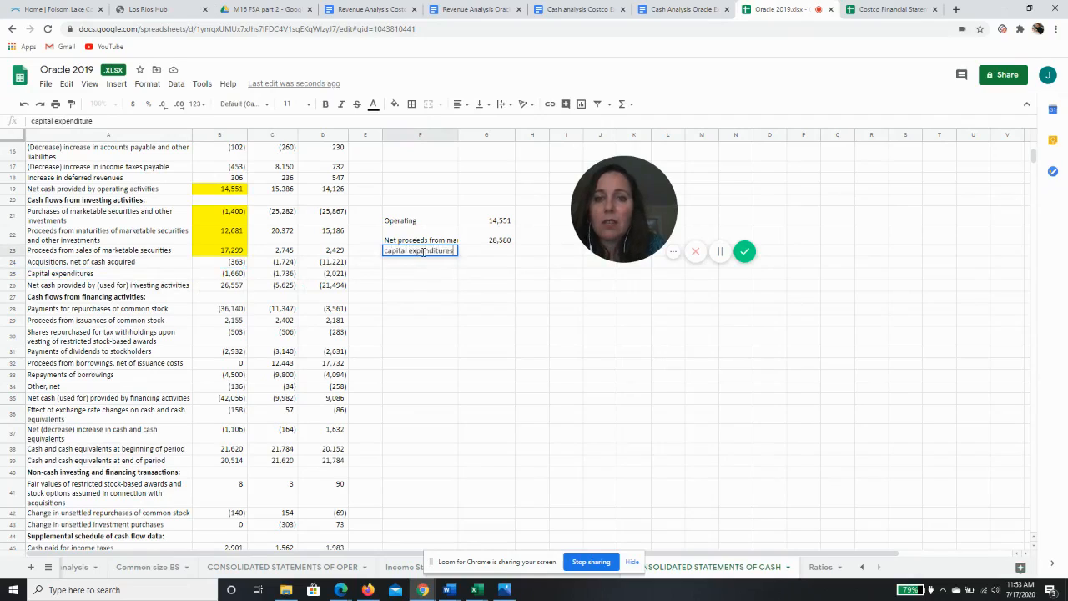
pyautogui.press('Tab')
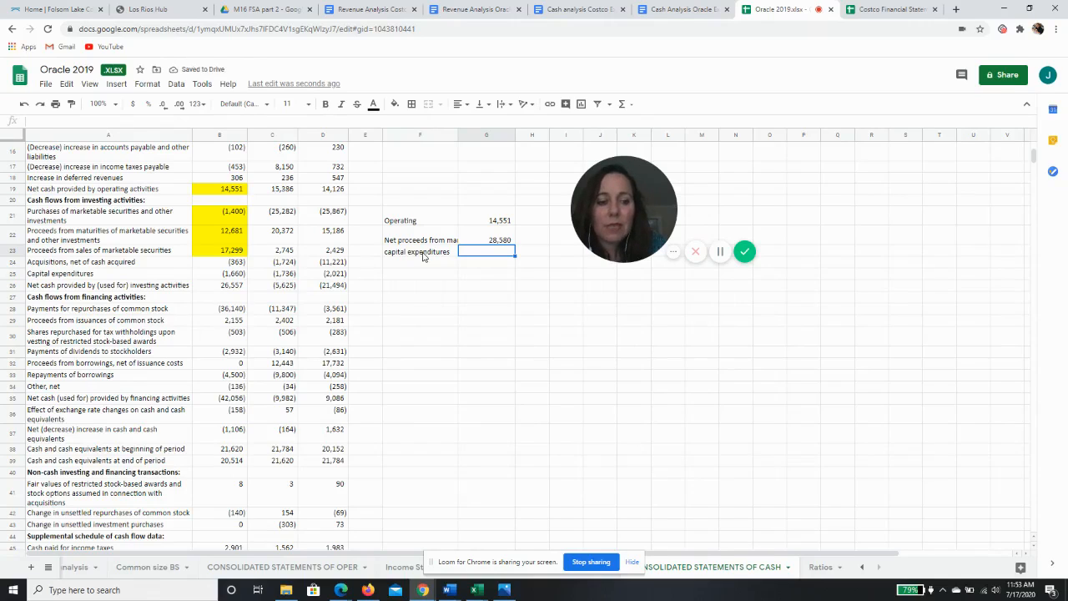
pyautogui.write('+')
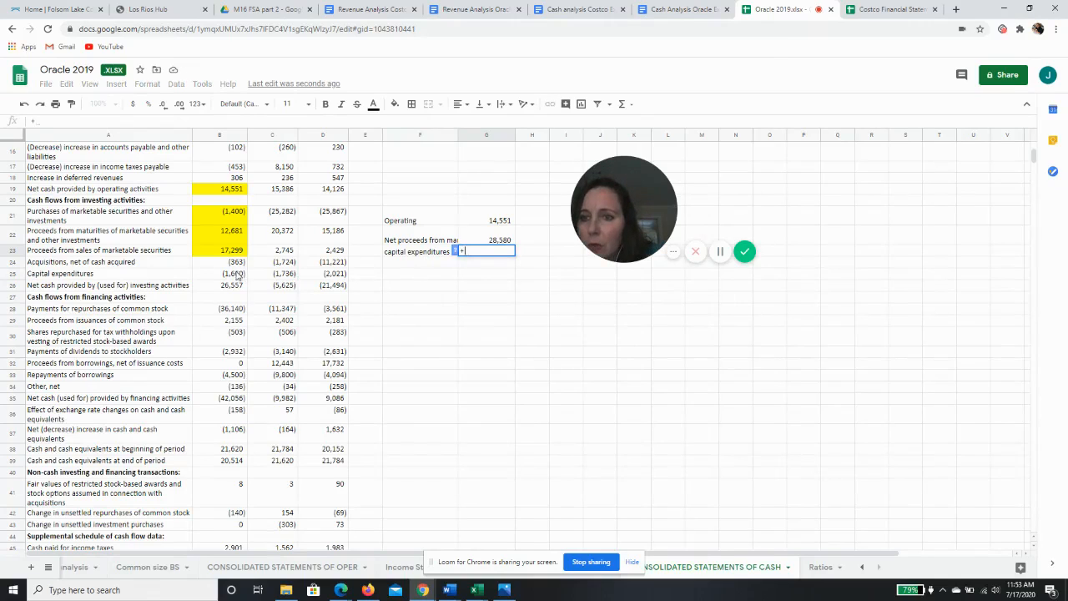
pyautogui.click(237, 274)
pyautogui.press('Return')
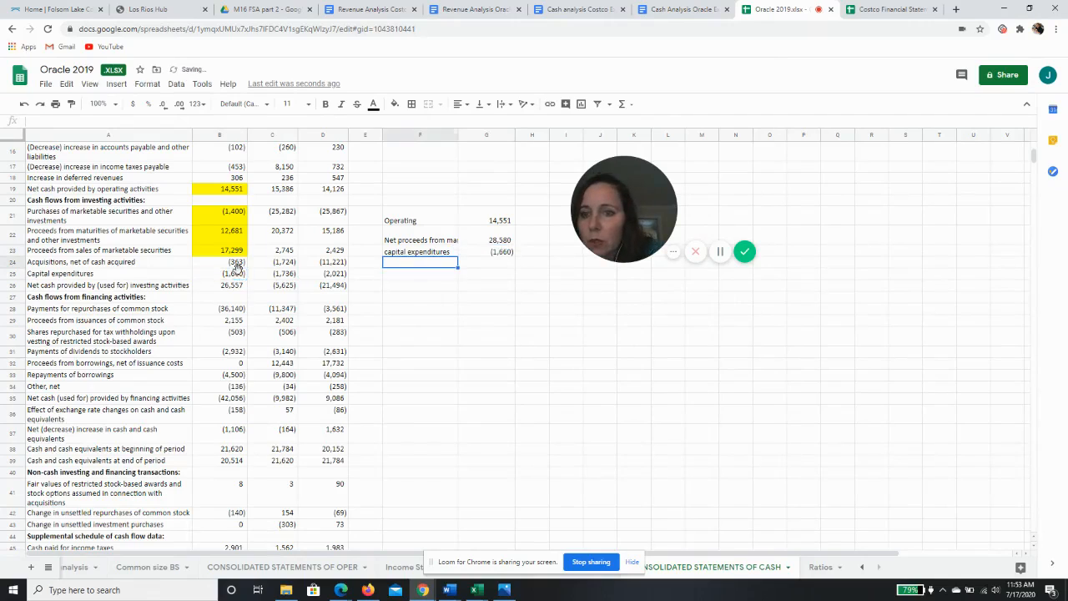
# Fill the 2019 capital expenditures cell B25 with yellow
pyautogui.click(237, 274)
pyautogui.click(394, 104)
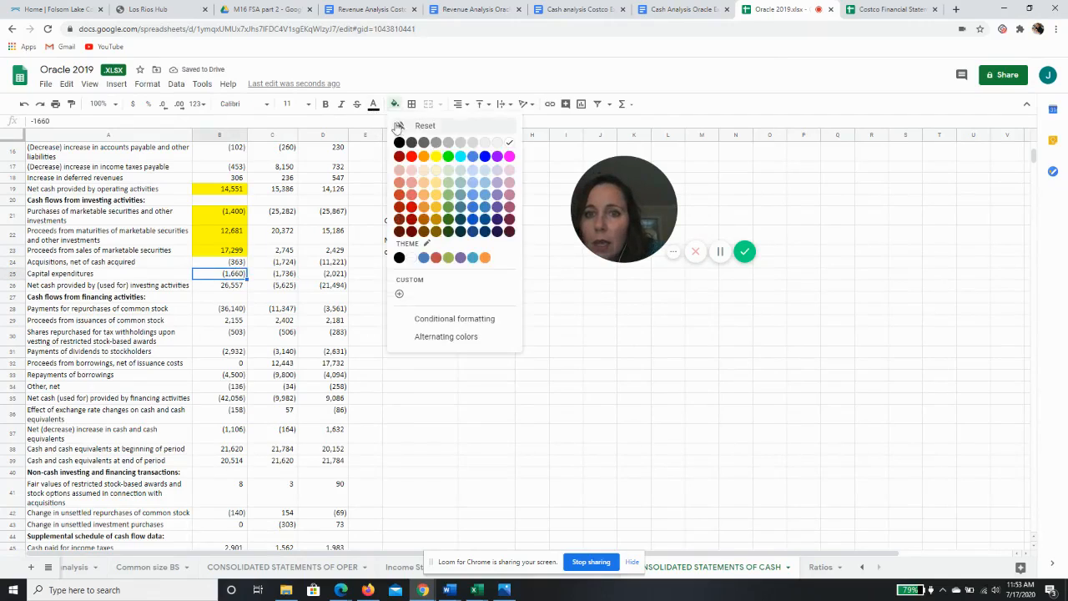
pyautogui.click(435, 163)
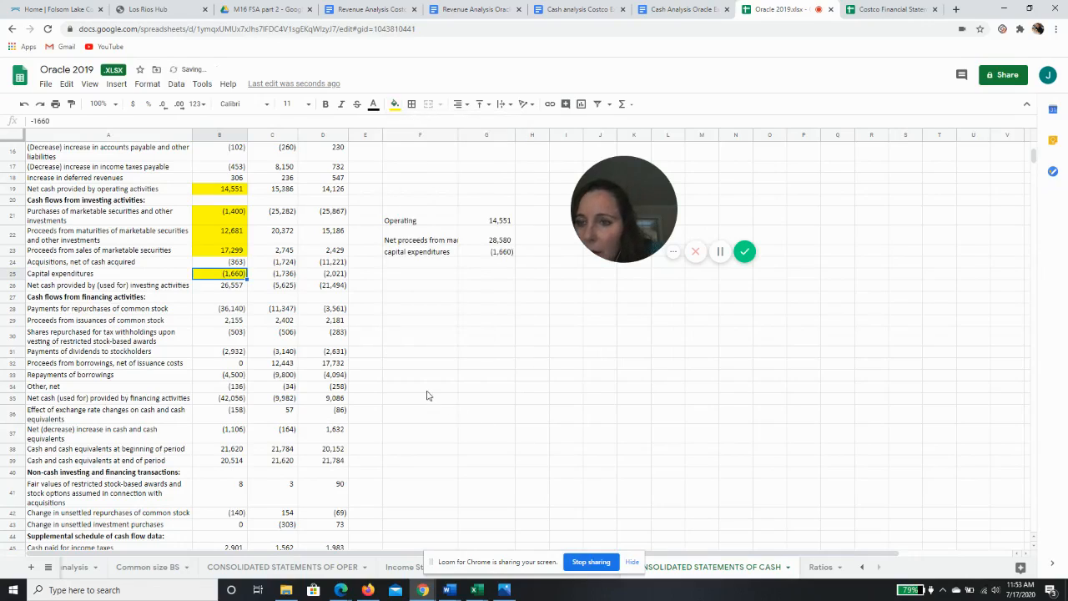
# Enter the label repurchase of common stock in F24 and link G24 to the 2019 repurchases with =+B28
pyautogui.click(223, 310)
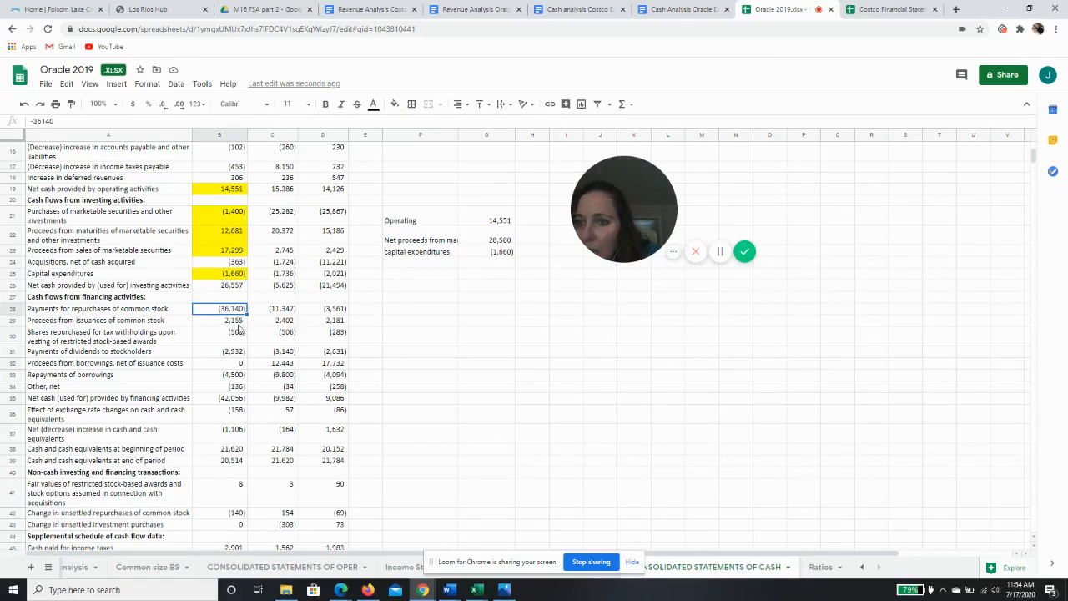
pyautogui.click(418, 267)
pyautogui.write('reup')
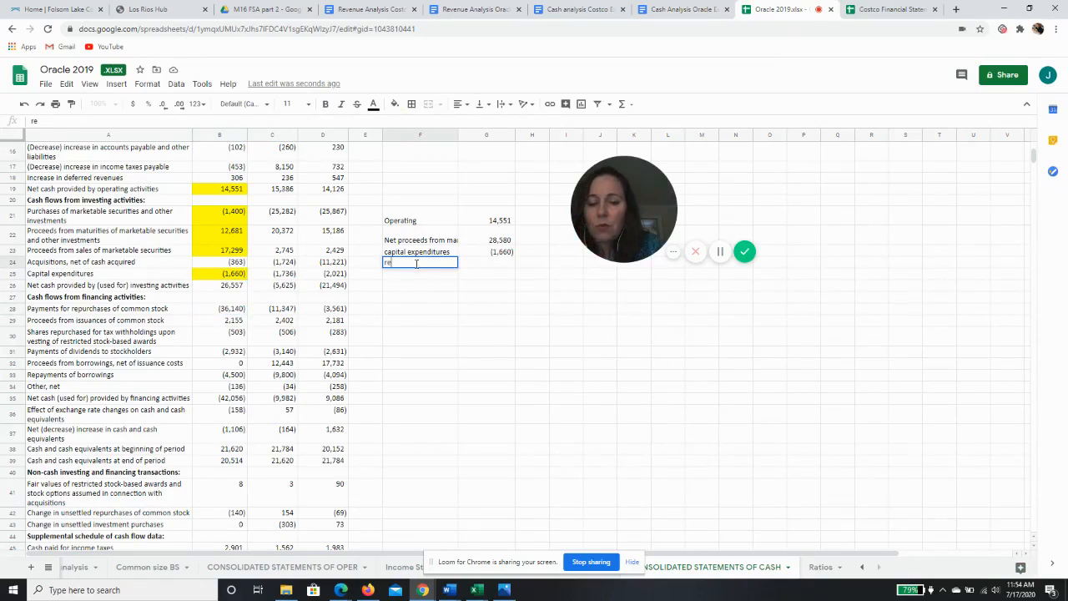
pyautogui.press('BackSpace')
pyautogui.press('BackSpace')
pyautogui.write('pu')
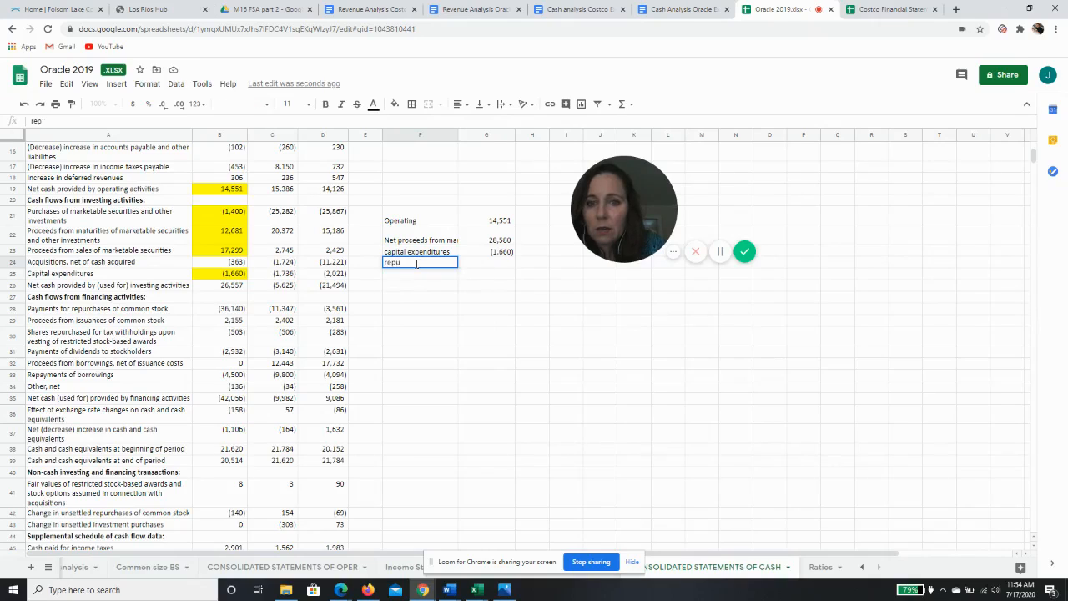
pyautogui.write('rchase of common')
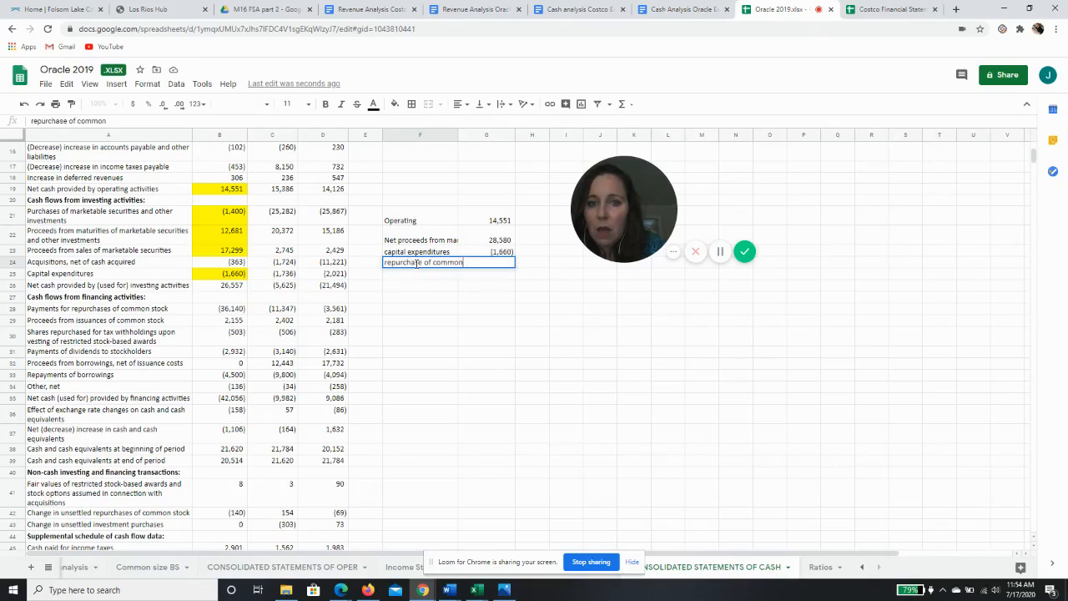
pyautogui.write(' stock')
pyautogui.press('Tab')
pyautogui.write('+')
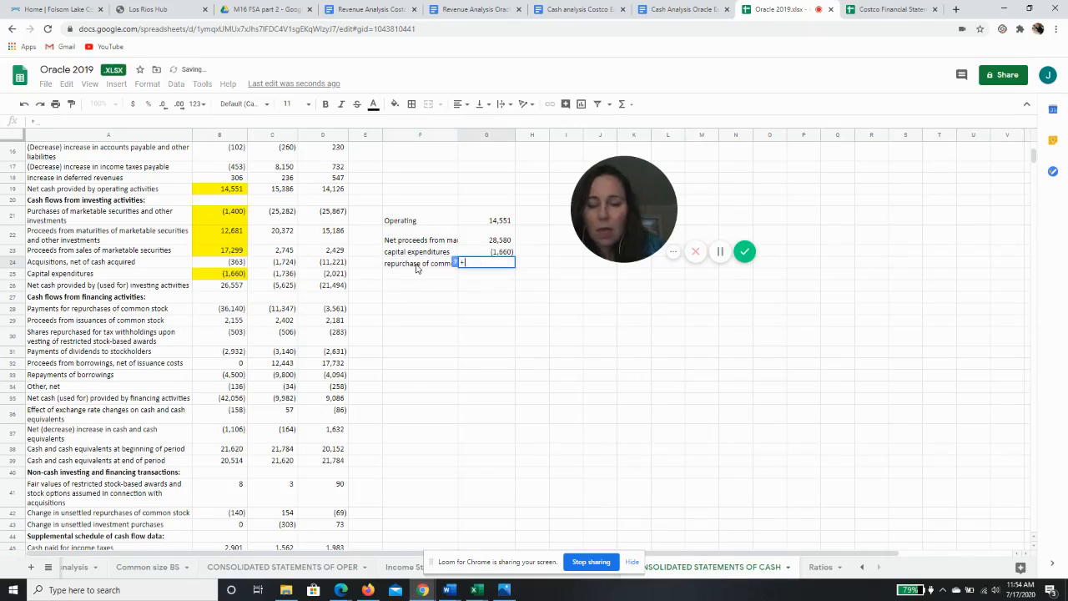
pyautogui.click(233, 309)
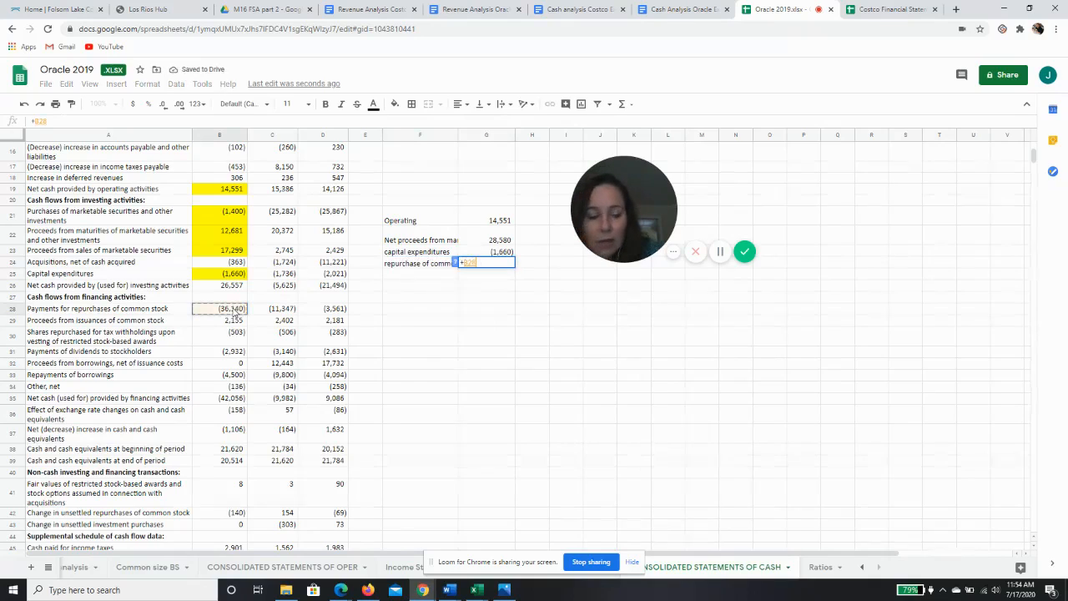
pyautogui.press('Return')
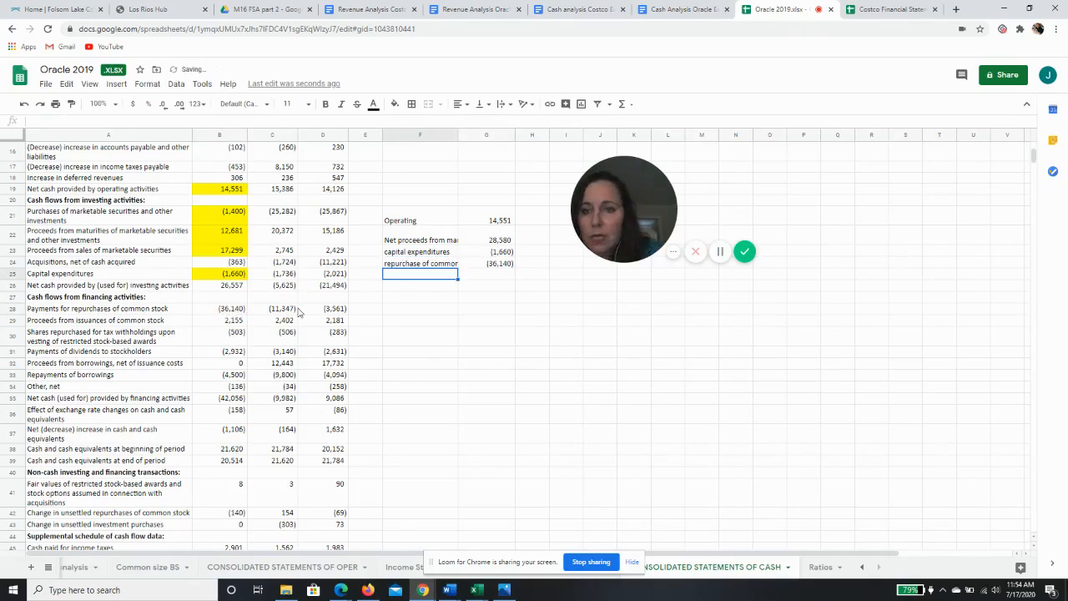
# Fill the 2019 payments for repurchases of common stock cell B28 with yellow
pyautogui.click(237, 314)
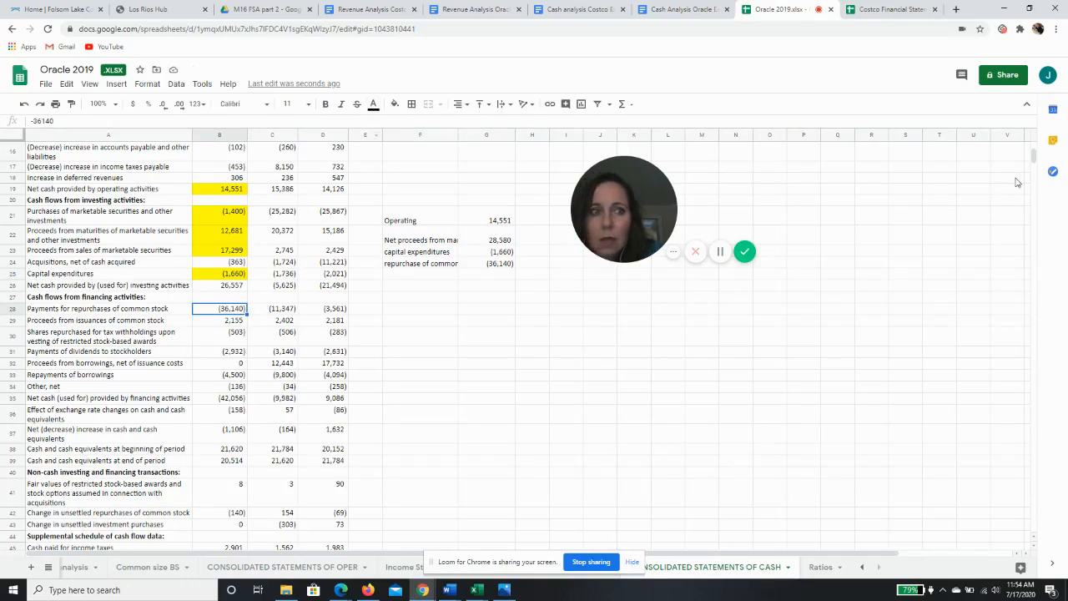
pyautogui.scroll(5, 1032, 160)
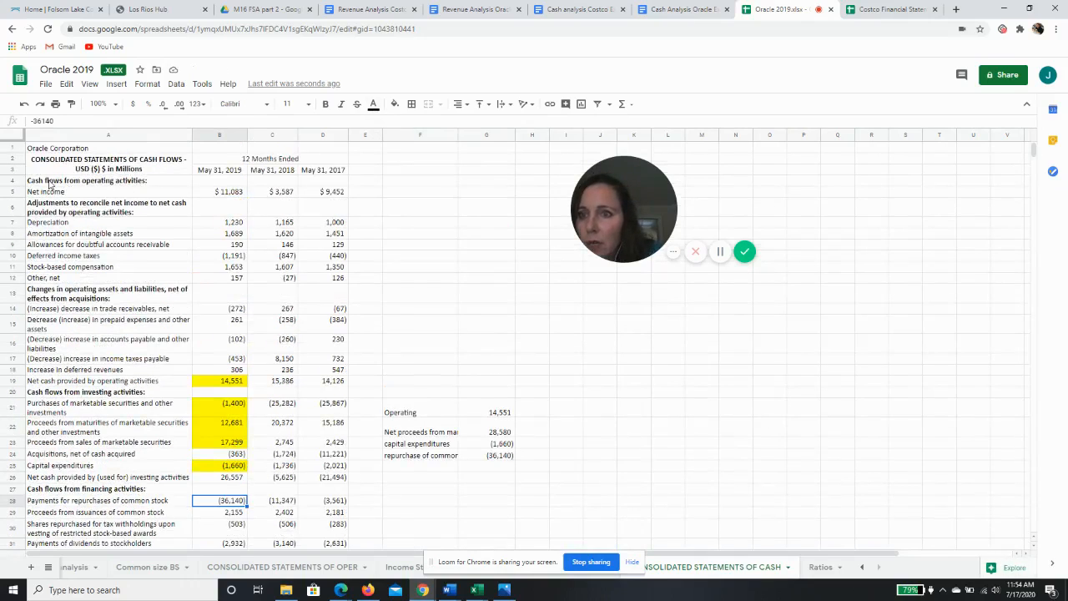
pyautogui.scroll(-8, 1033, 166)
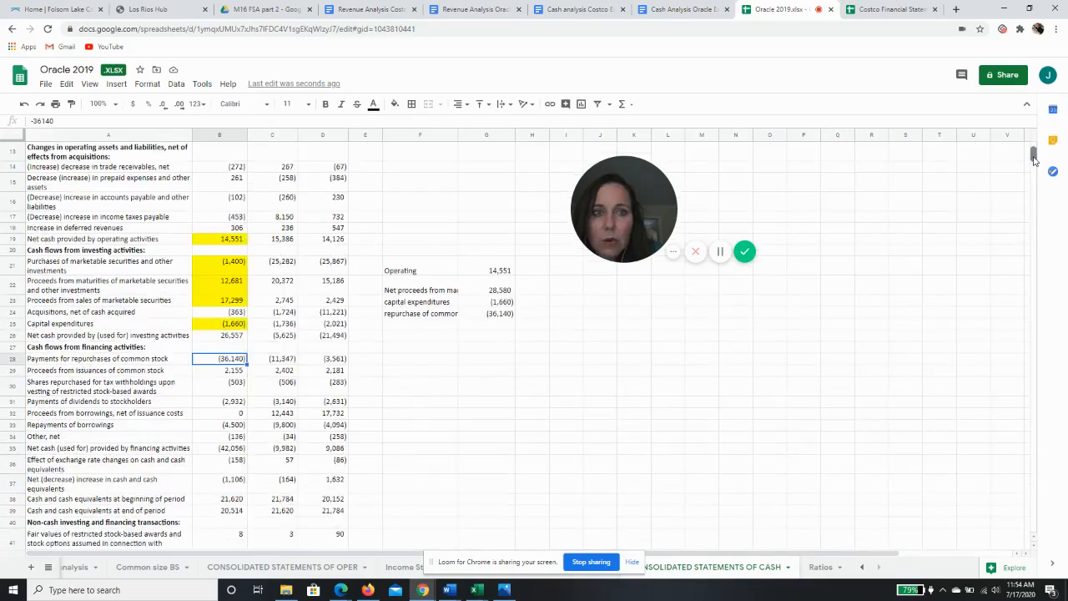
pyautogui.scroll(3, 1033, 165)
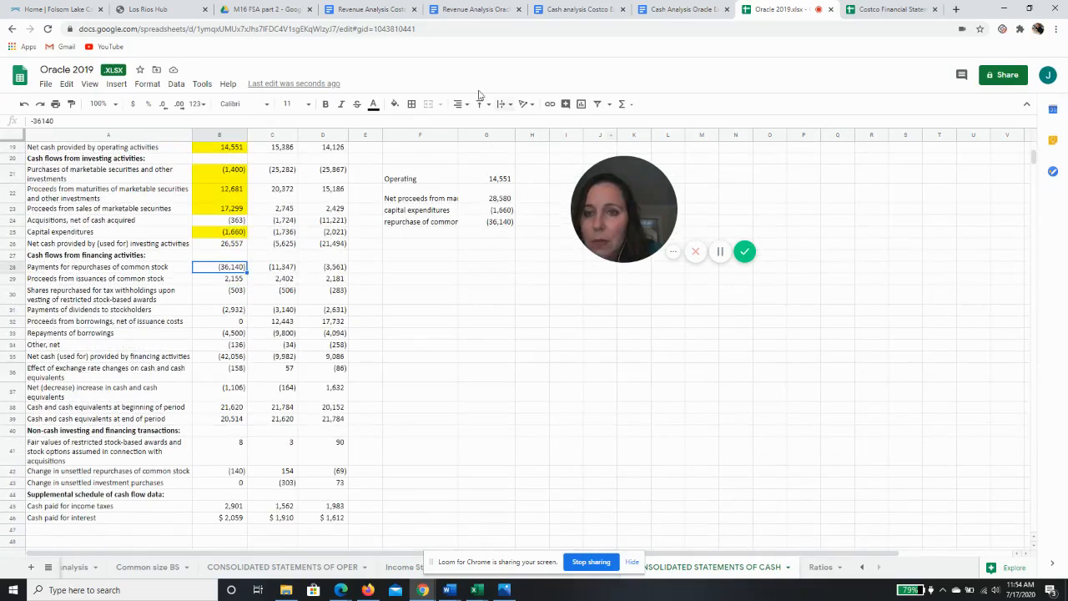
pyautogui.click(395, 103)
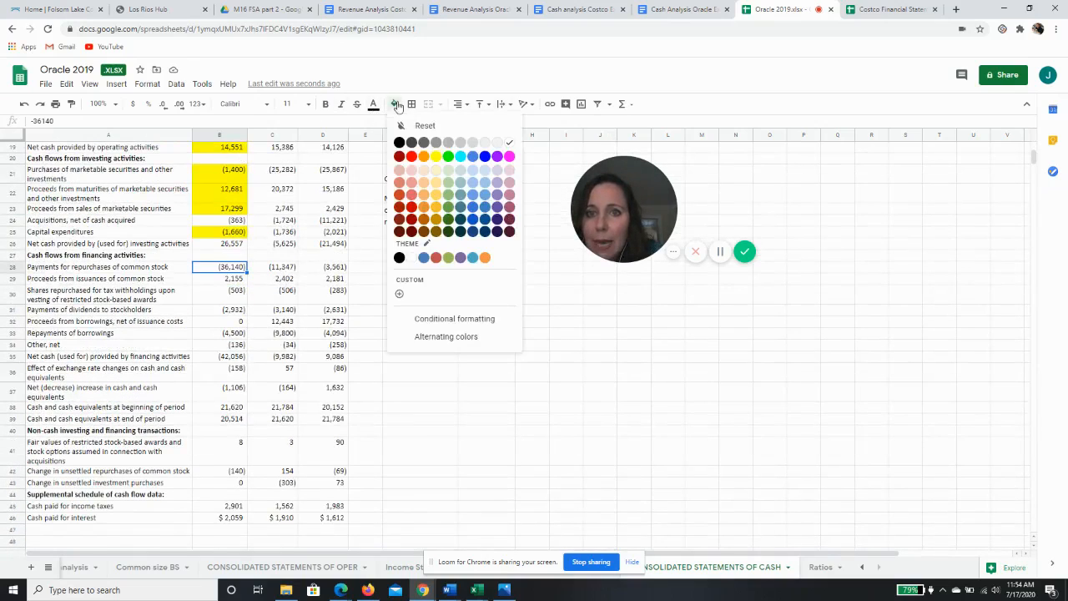
pyautogui.click(437, 157)
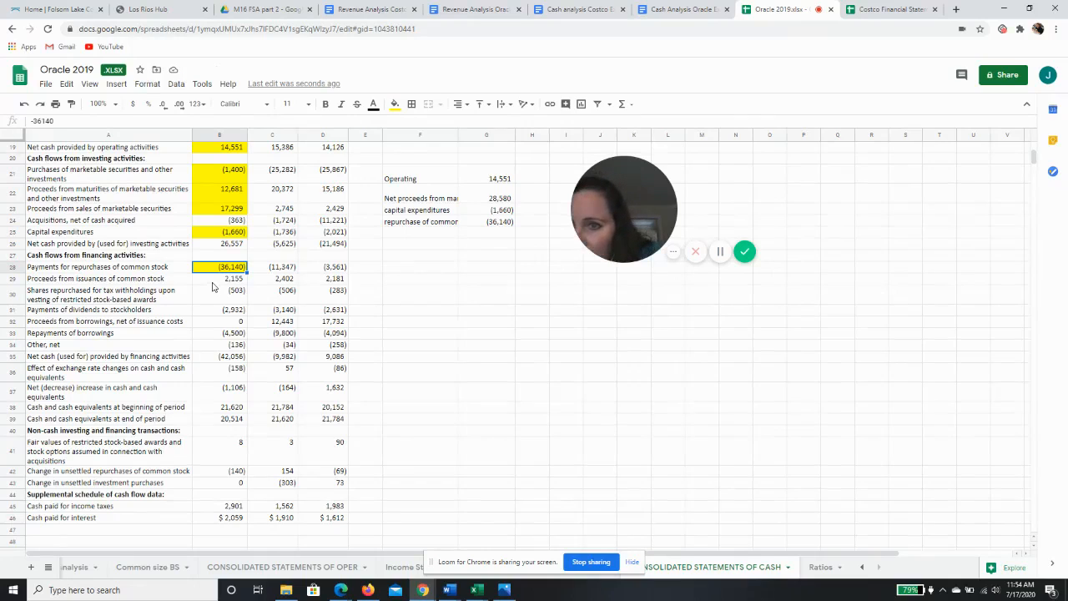
# Enter the label Issuance of stock in F25 and link G25 to the 2019 stock issuance proceeds with =+B29
pyautogui.doubleClick(403, 232)
pyautogui.write('Issuanc')
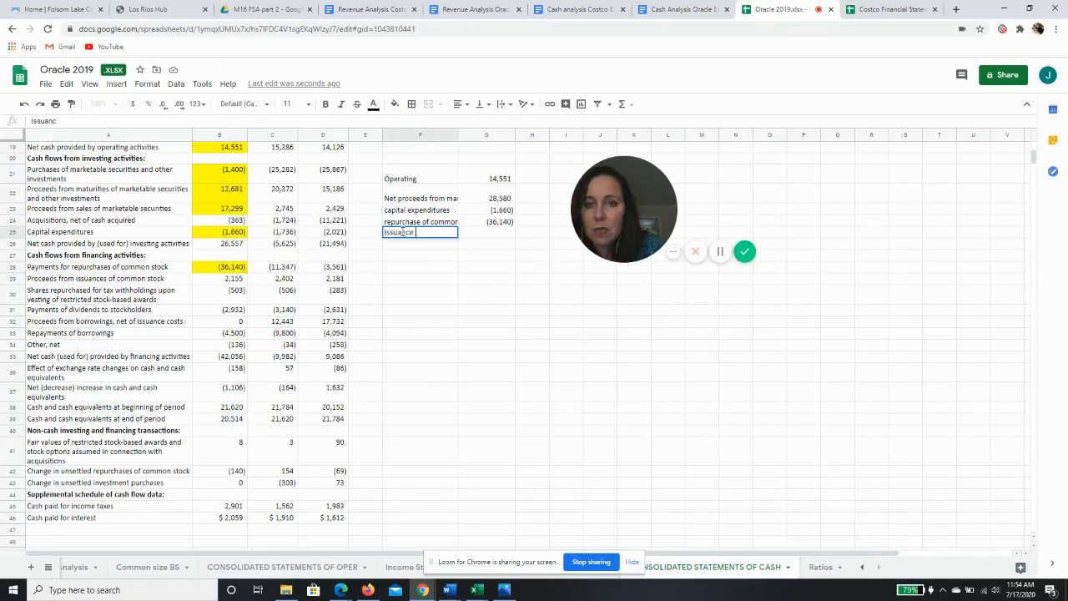
pyautogui.write('e of')
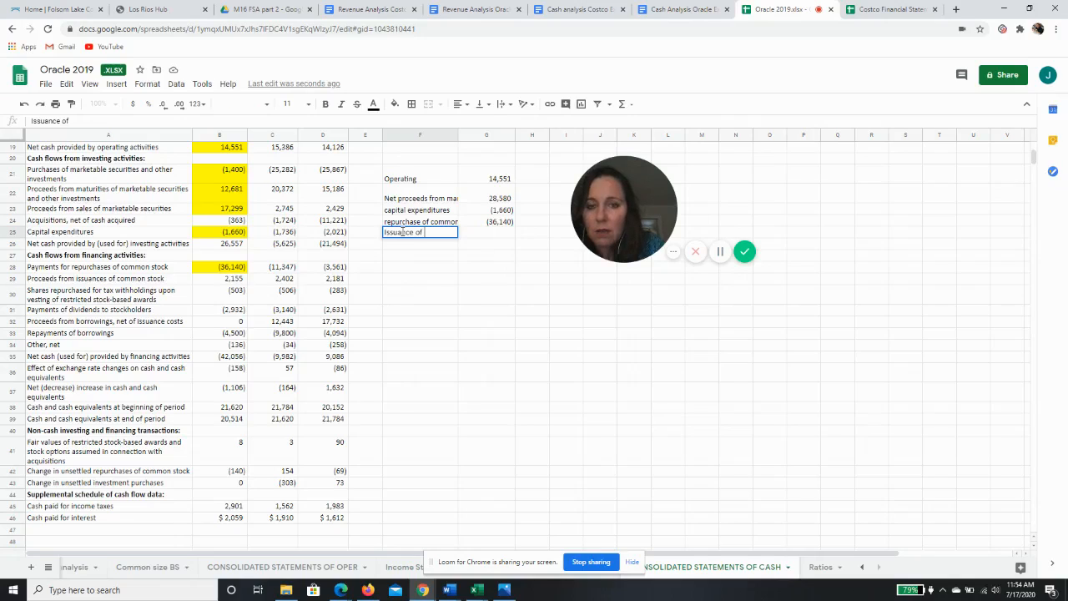
pyautogui.write(' stock')
pyautogui.press('Tab')
pyautogui.write('+')
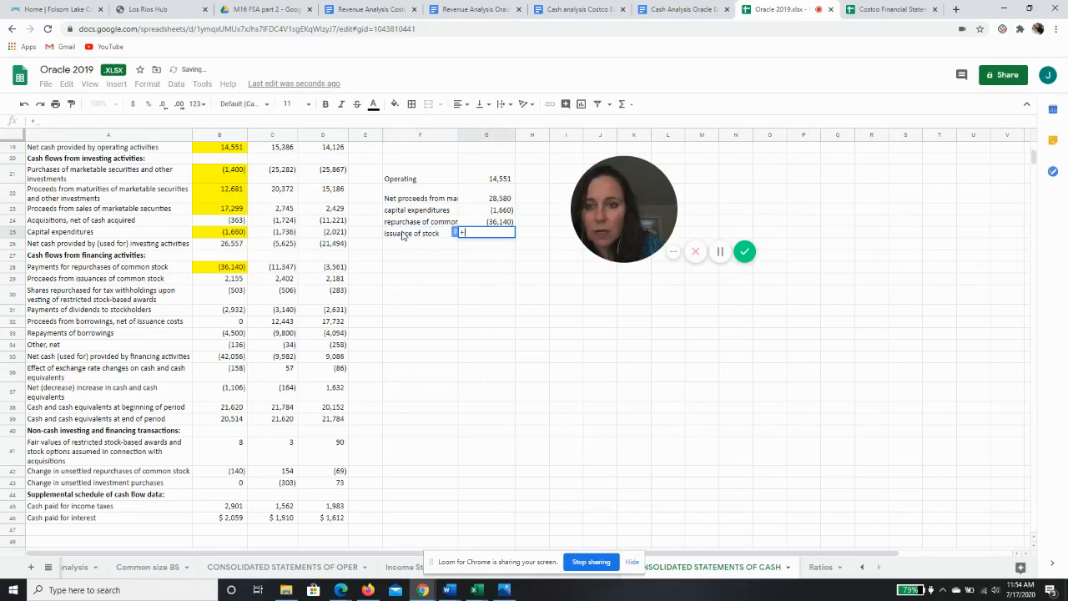
pyautogui.click(233, 281)
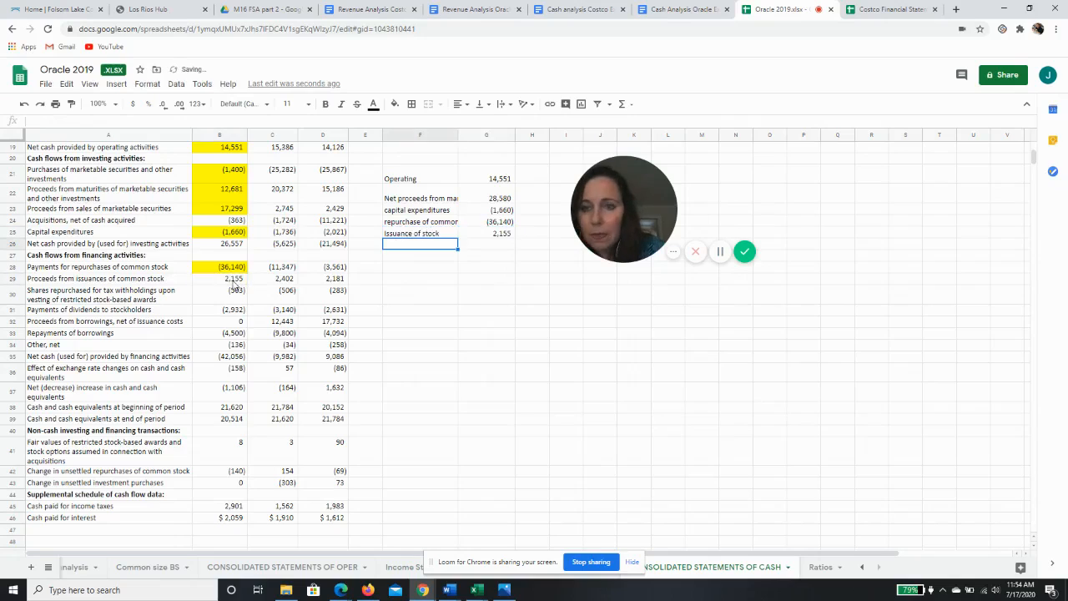
pyautogui.press('Return')
# Fill the 2019 proceeds from issuances of common stock cell B29 with yellow
pyautogui.click(232, 280)
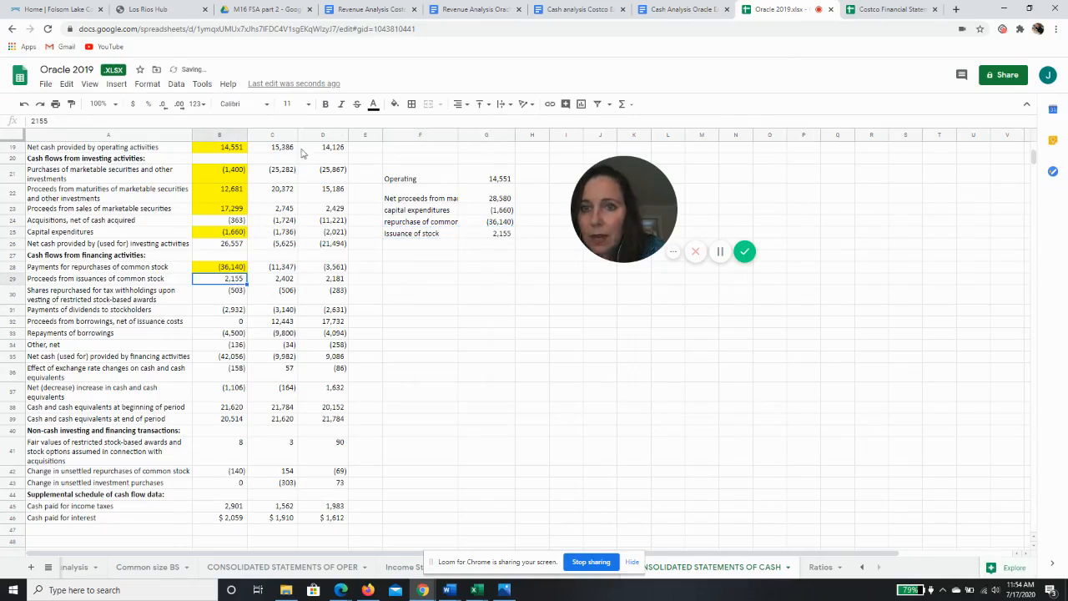
pyautogui.click(394, 103)
pyautogui.click(435, 156)
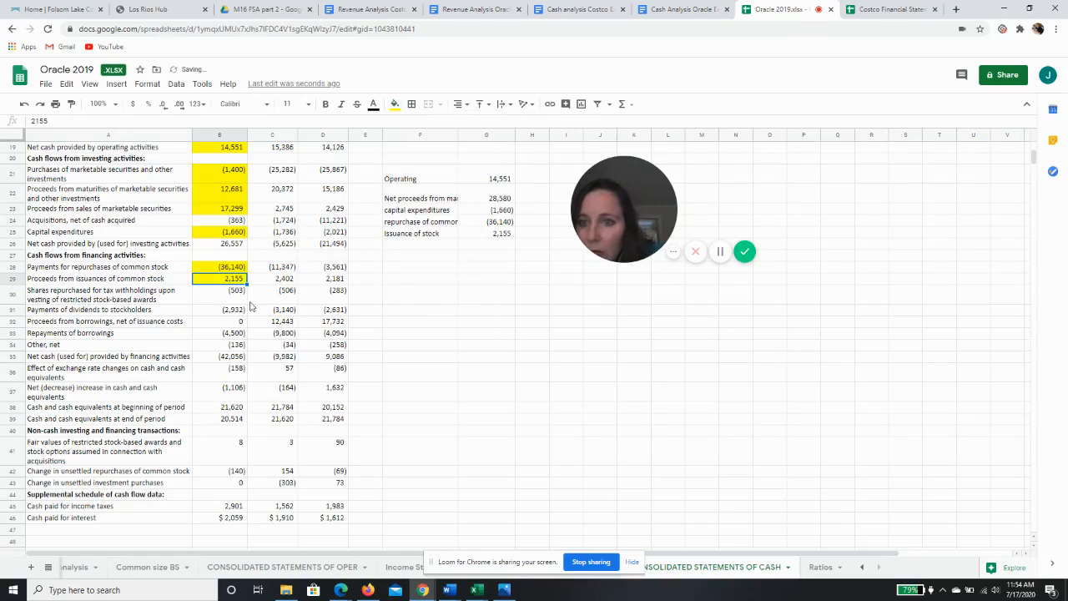
# Enter the label dividends in F26 and link G26 to the 2019 dividend payments with =+B31
pyautogui.click(226, 303)
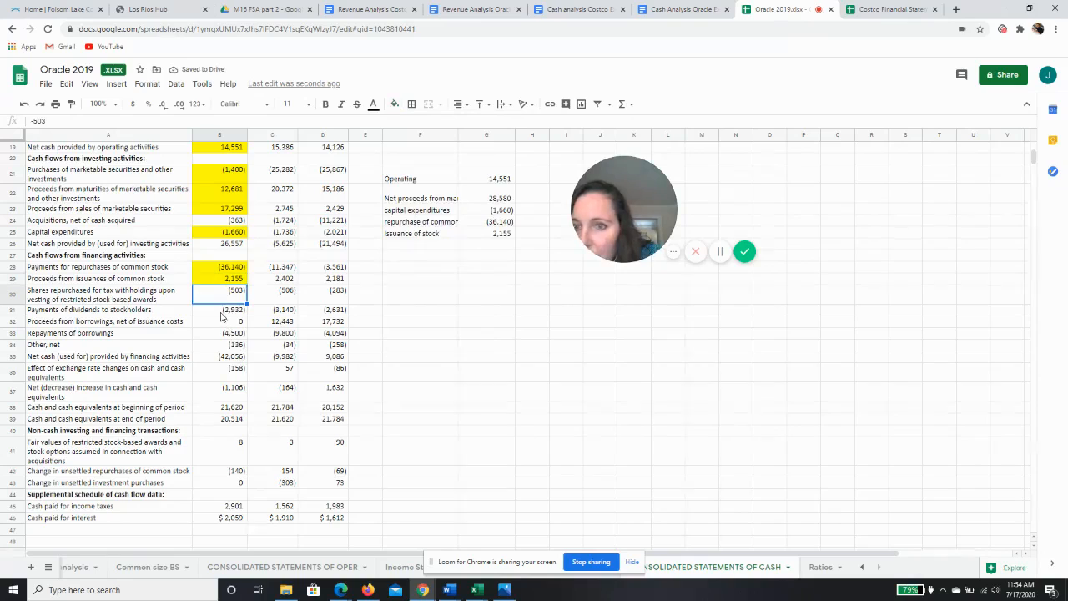
pyautogui.click(224, 310)
pyautogui.click(404, 245)
pyautogui.write('d')
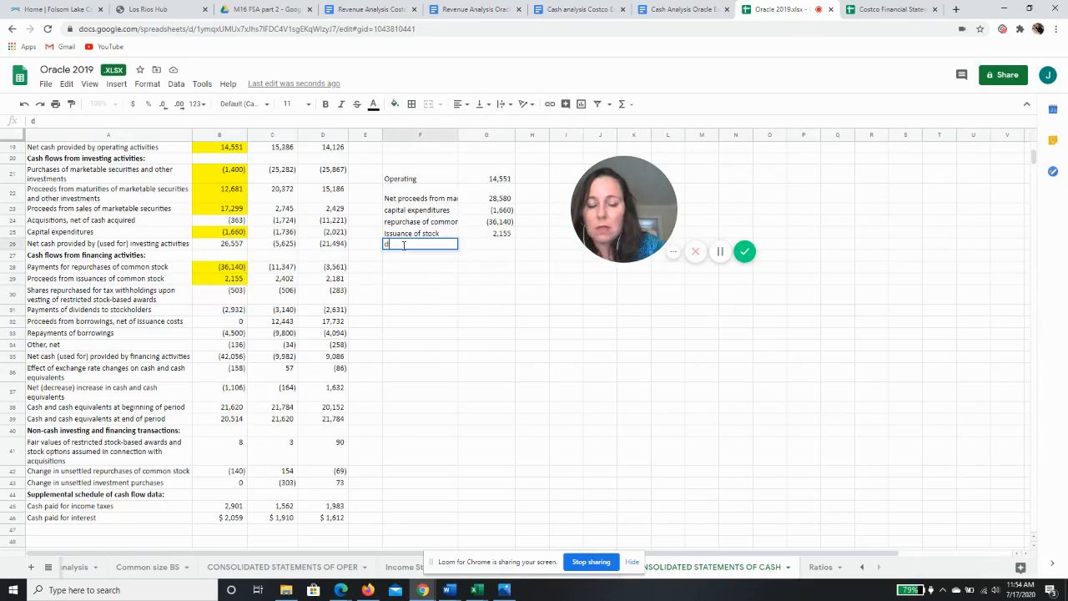
pyautogui.write('ividends')
pyautogui.press('Tab')
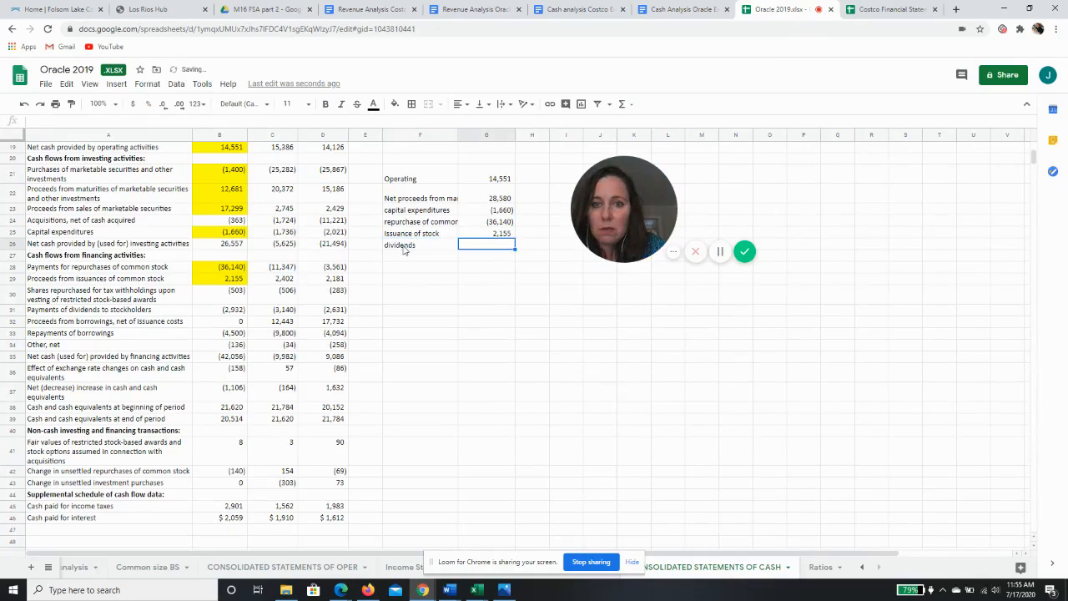
pyautogui.write('+')
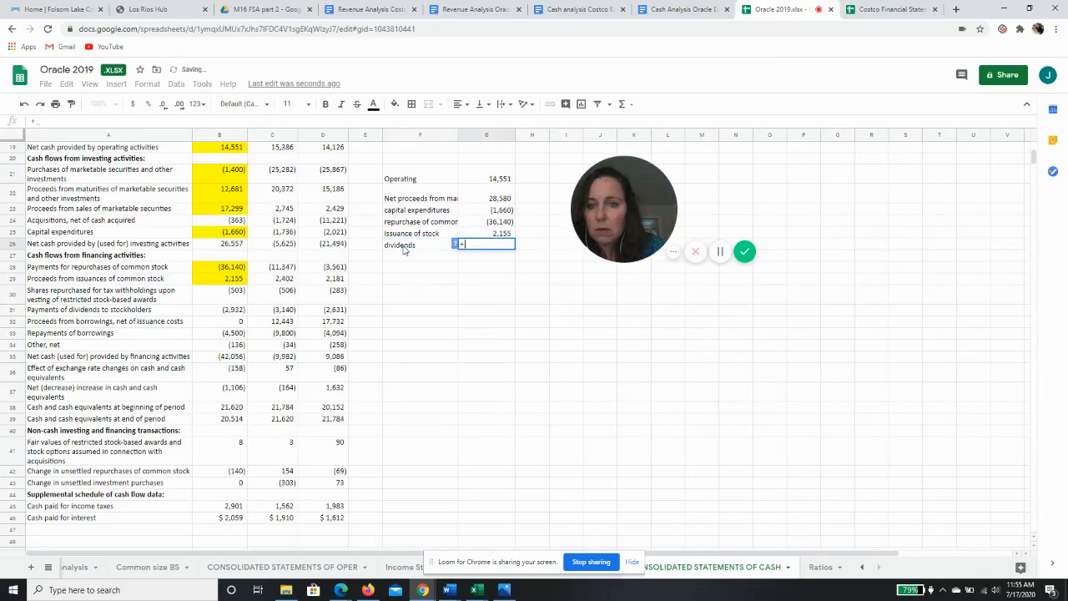
pyautogui.click(224, 310)
pyautogui.press('Return')
# Fill the 2019 payments of dividends cell B31 with yellow
pyautogui.click(223, 311)
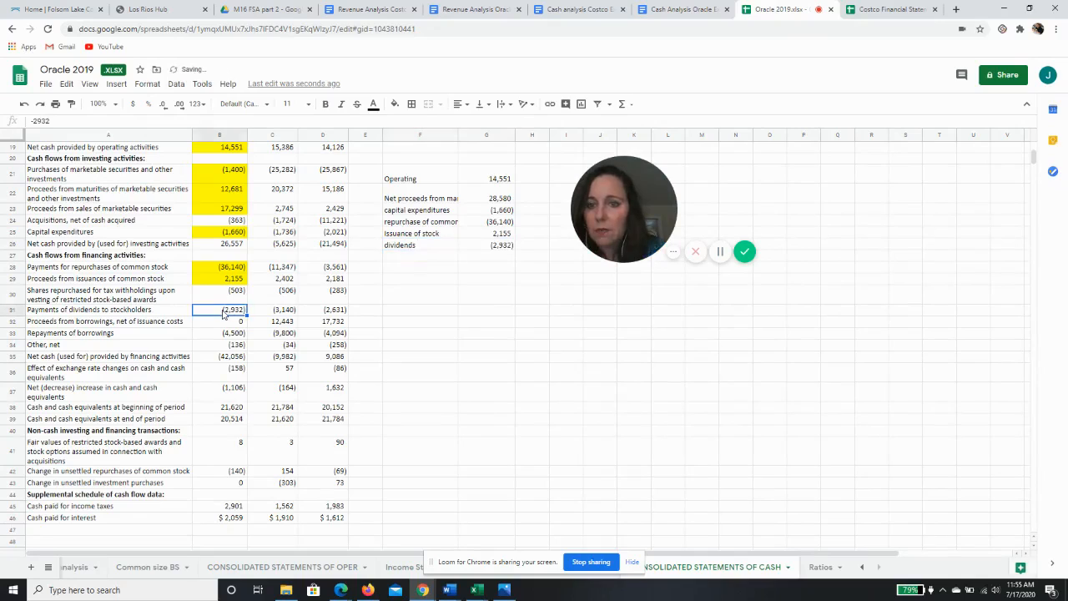
pyautogui.click(395, 103)
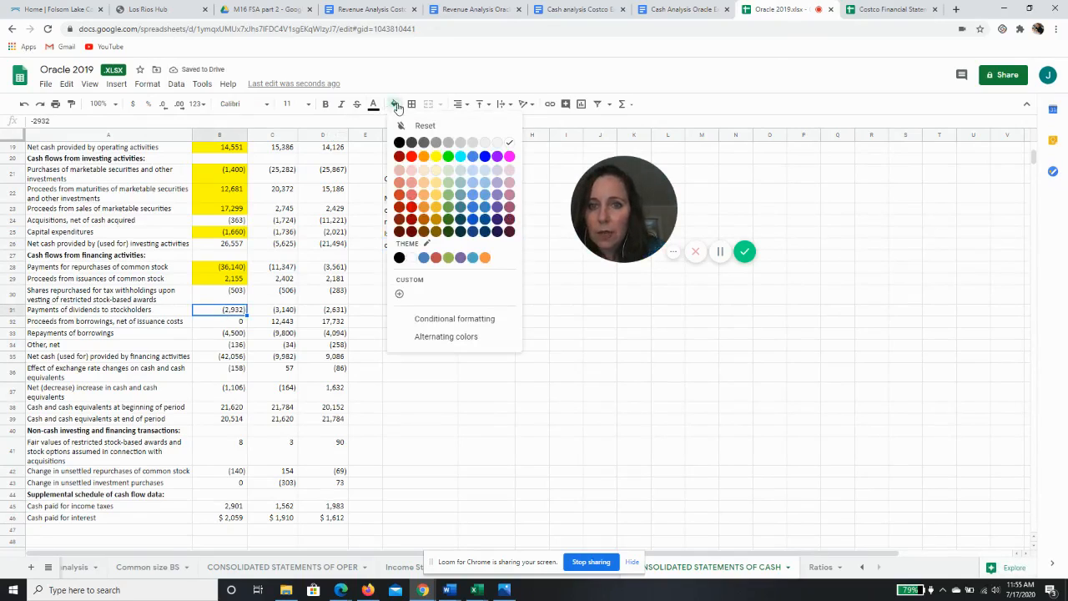
pyautogui.click(447, 256)
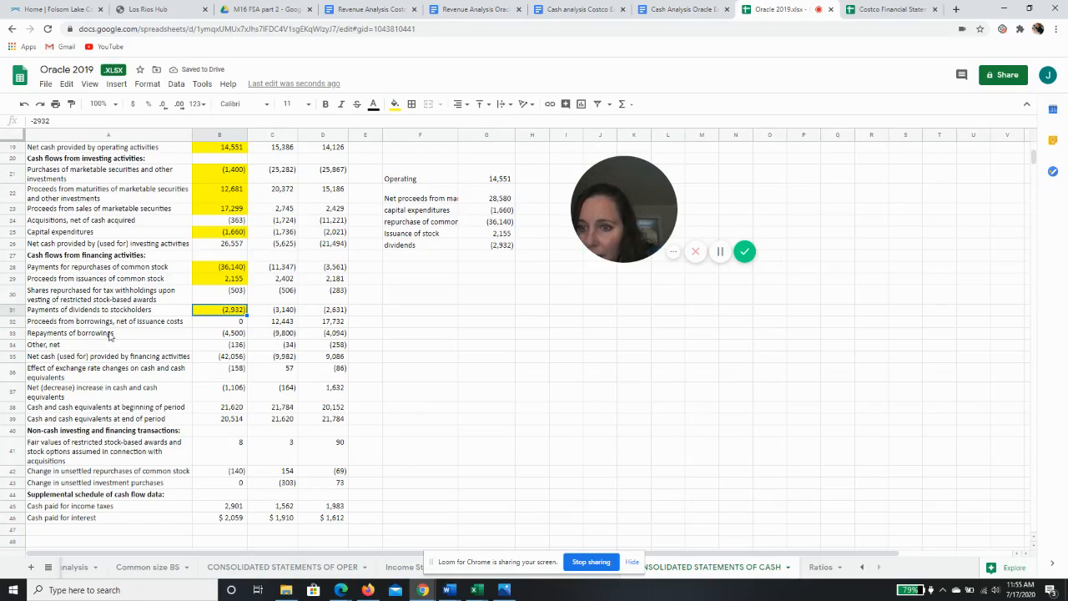
# Enter the label repayment of borrowing in F27 and link G27 to the 2019 repayments with =+B33
pyautogui.click(401, 256)
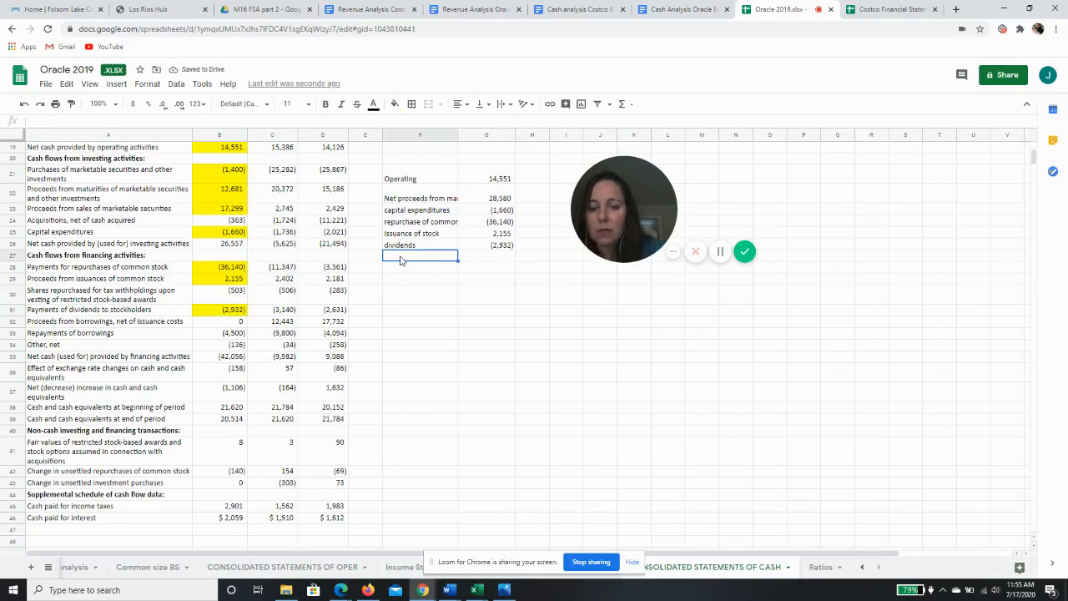
pyautogui.write('repay')
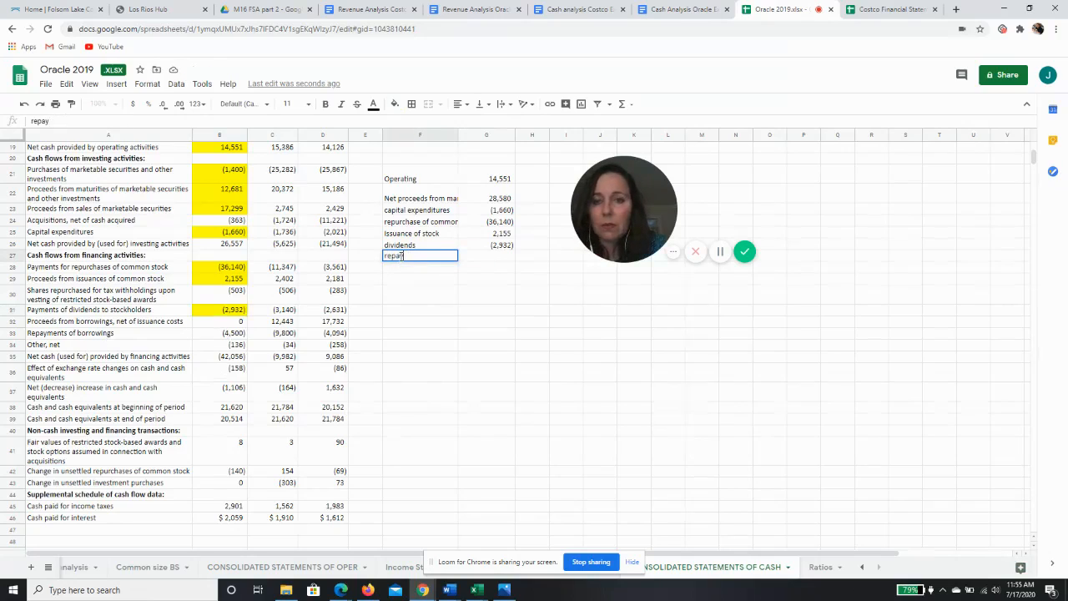
pyautogui.write('ment of borrowings')
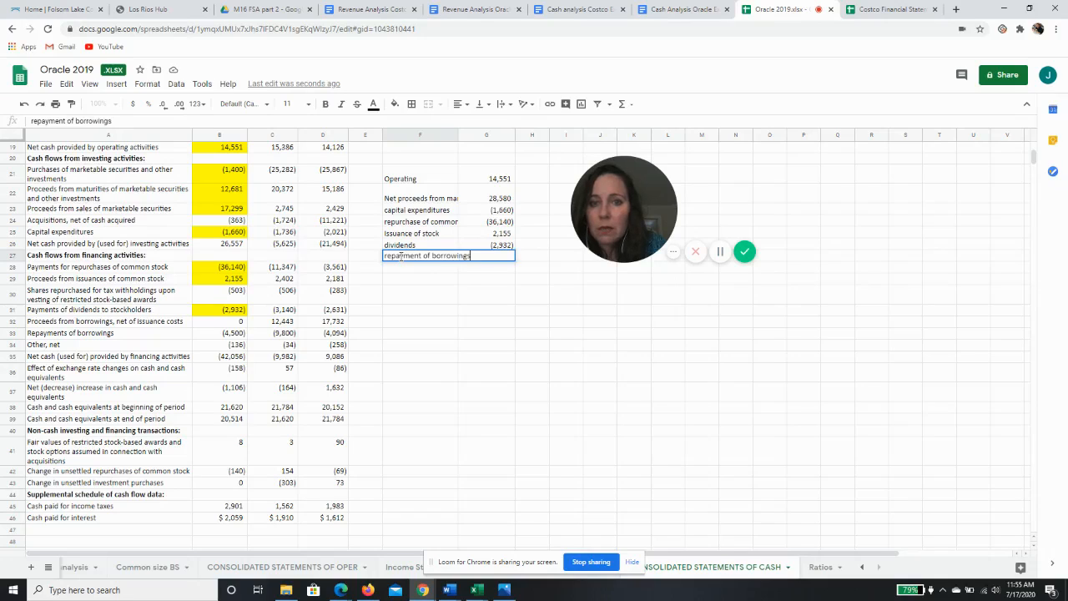
pyautogui.press('Tab')
pyautogui.write('+')
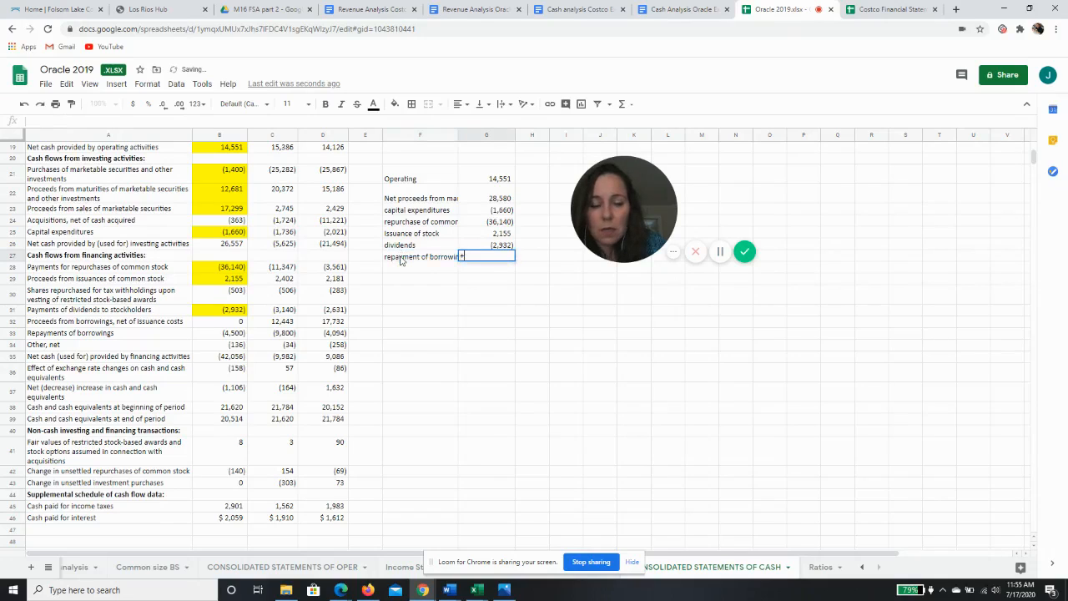
pyautogui.click(218, 334)
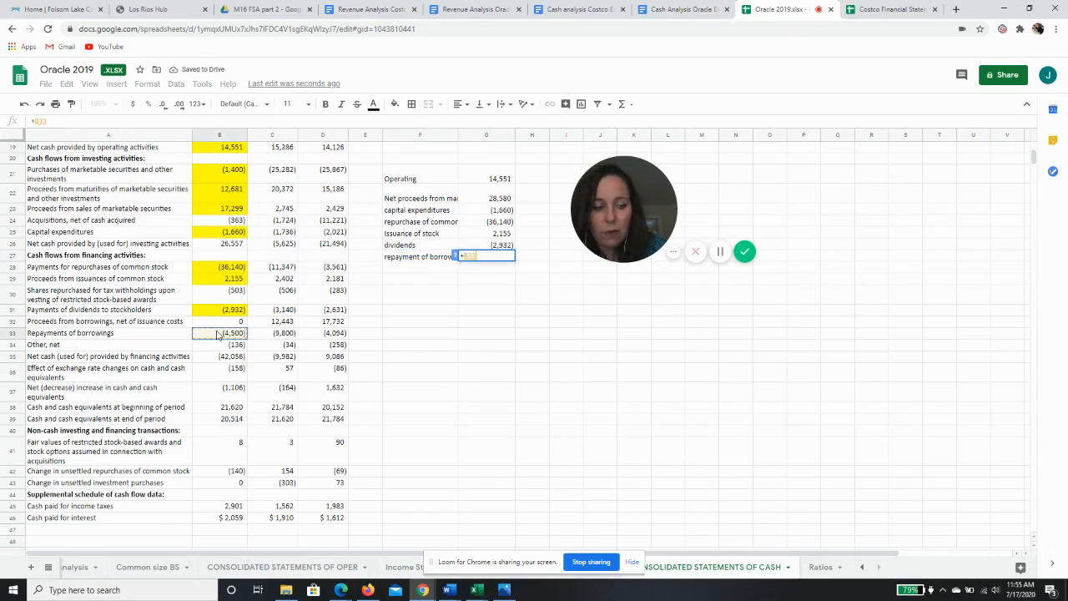
pyautogui.press('Return')
# Fill the 2019 repayments of borrowings cell B33 with yellow
pyautogui.click(217, 334)
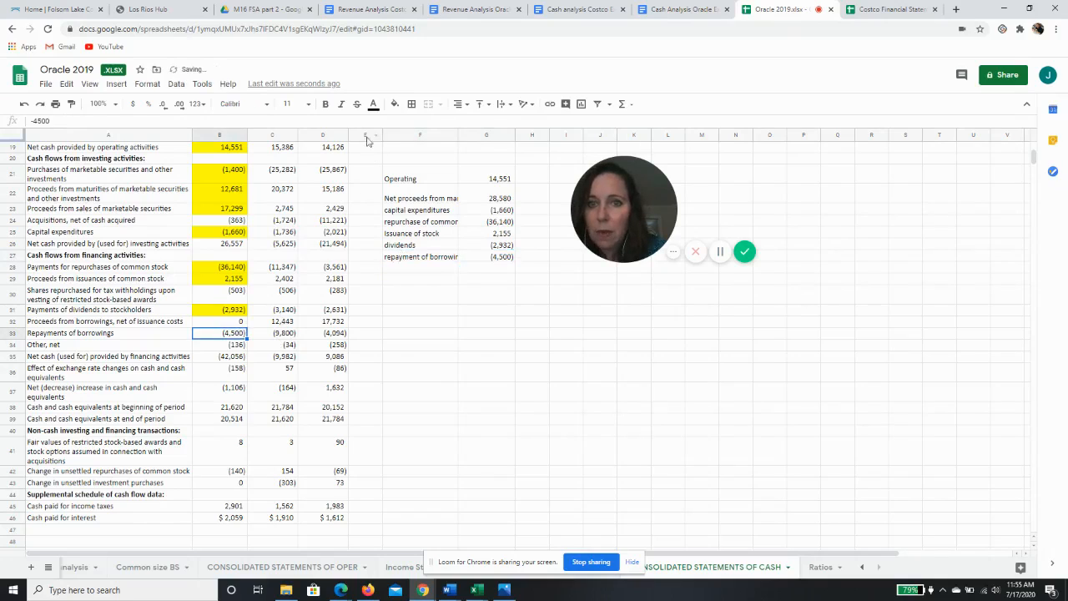
pyautogui.click(395, 103)
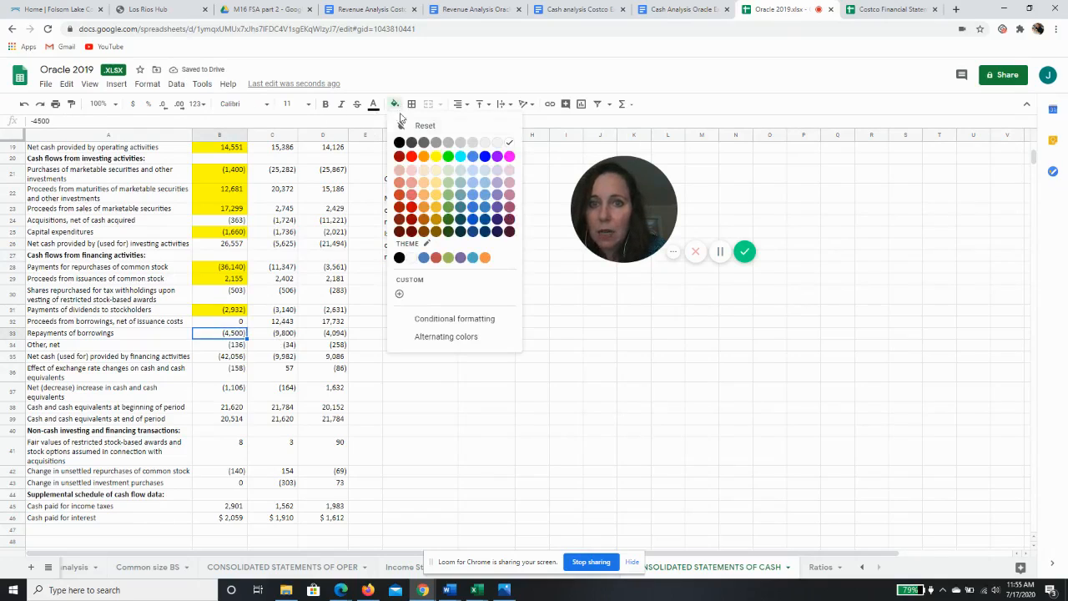
pyautogui.click(435, 159)
# Total the summary figures in G29 with =SUM(G21:G27)
pyautogui.click(486, 345)
pyautogui.click(489, 280)
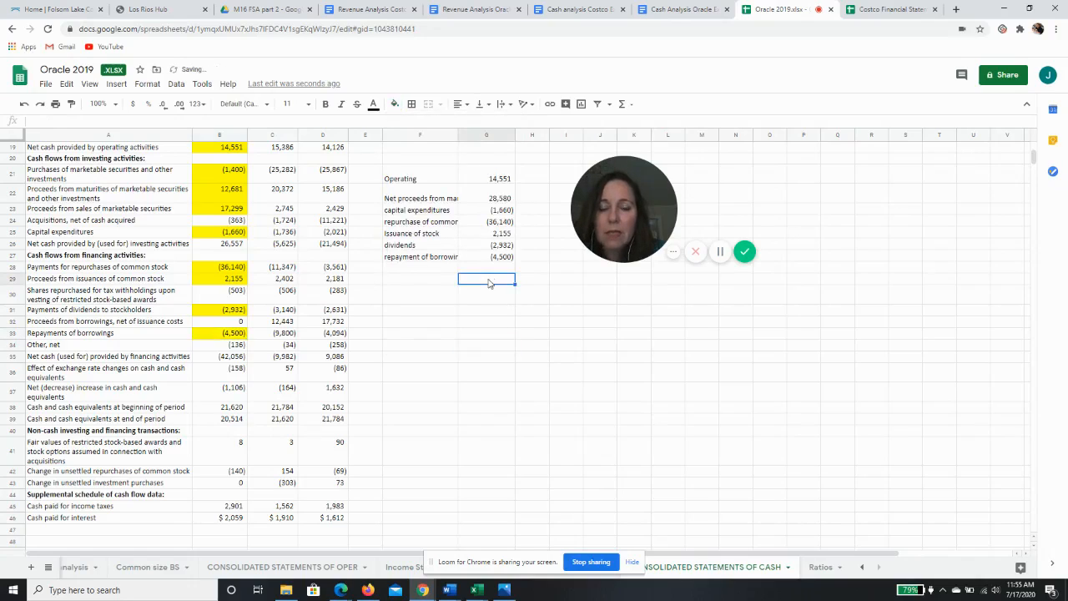
pyautogui.click(625, 104)
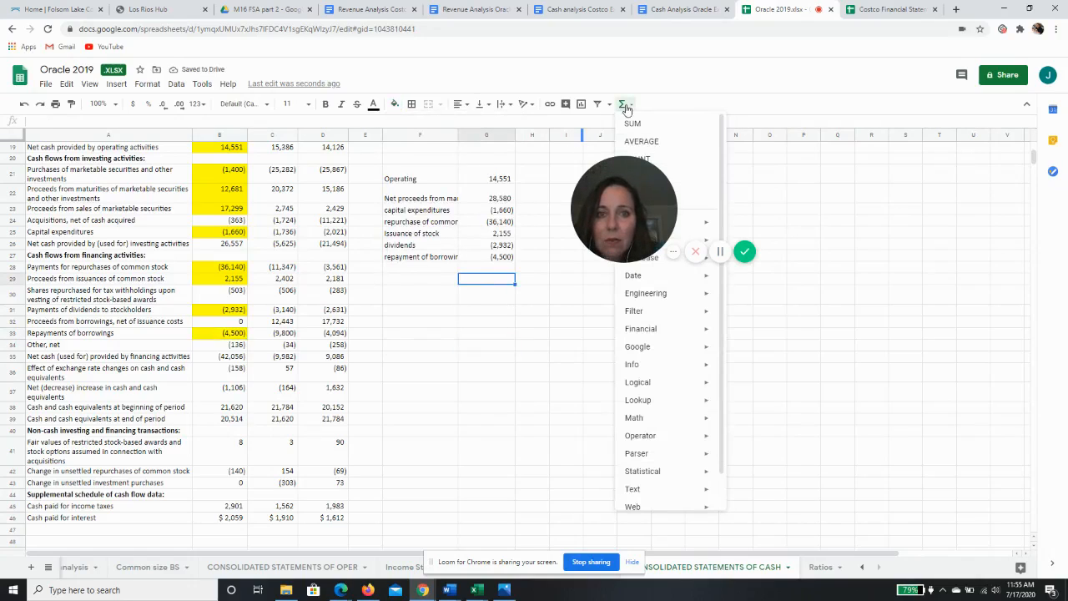
pyautogui.click(632, 126)
pyautogui.moveTo(501, 181); pyautogui.dragTo(493, 262)
pyautogui.press('Return')
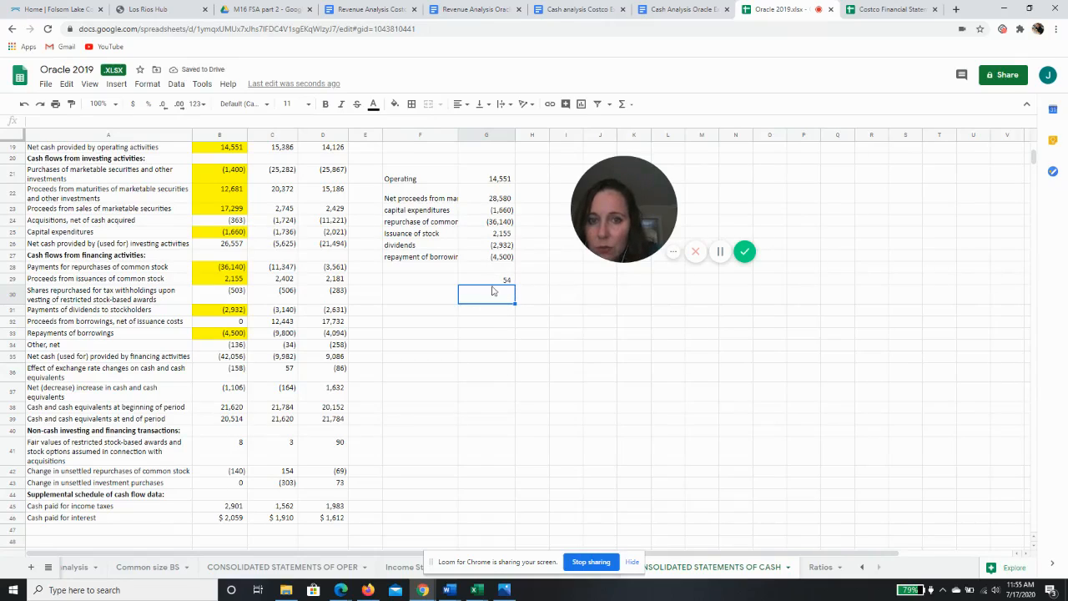
pyautogui.click(492, 280)
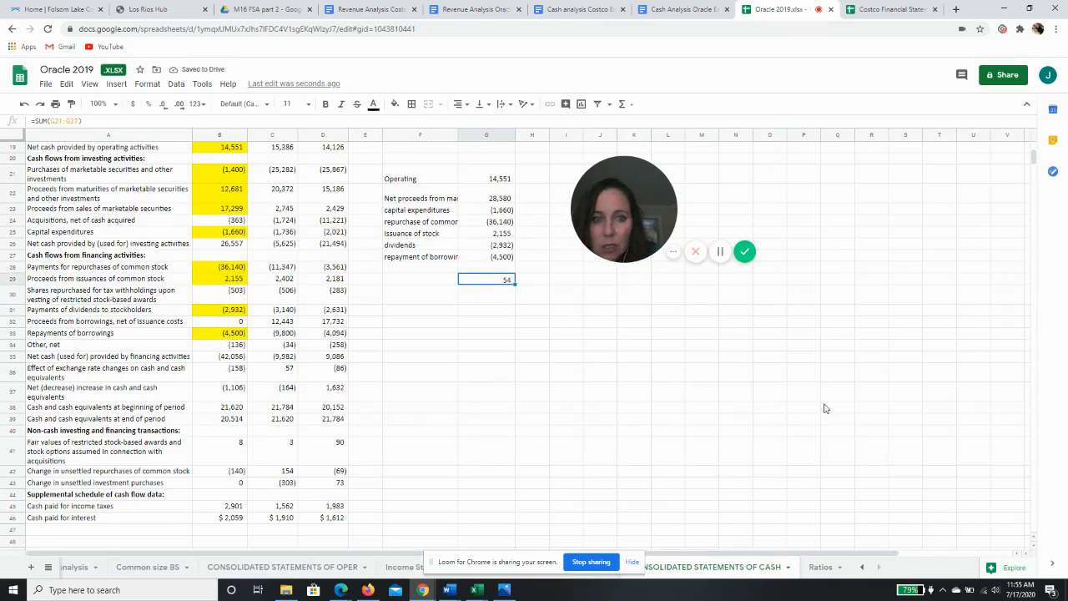
# Enter the label acquisitions in F28 and link G28 to the 2019 acquisitions with =+B24
pyautogui.click(236, 398)
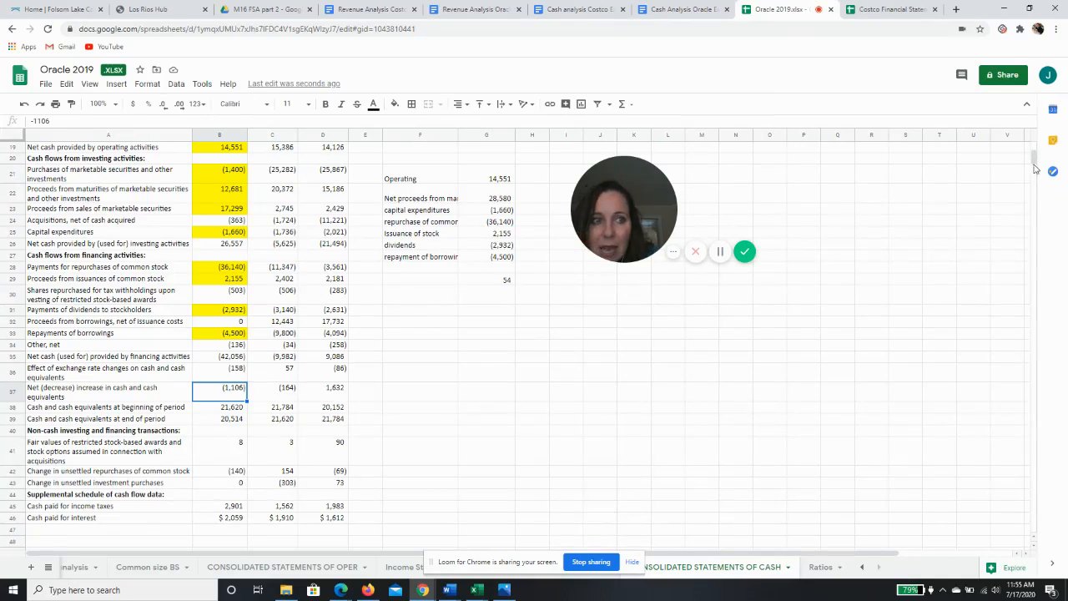
pyautogui.moveTo(1033, 164); pyautogui.dragTo(1032, 161)
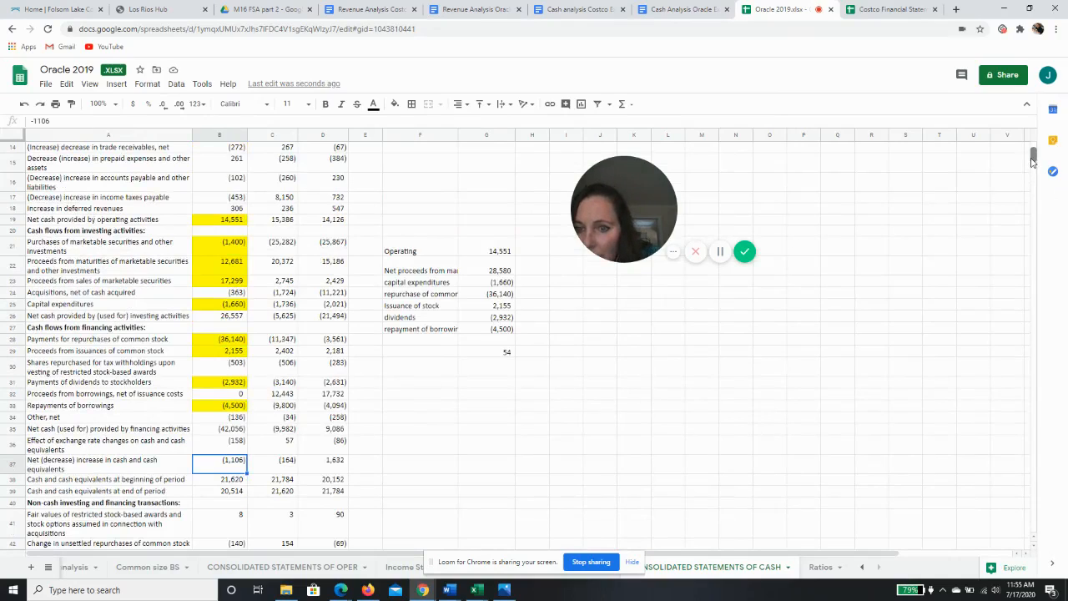
pyautogui.moveTo(1032, 161); pyautogui.dragTo(1032, 161)
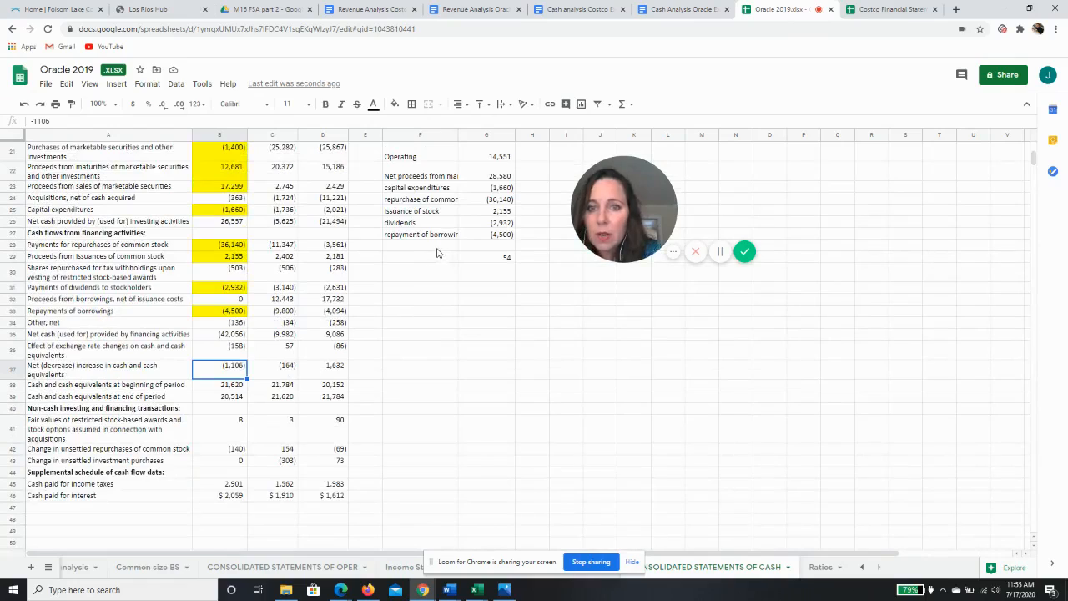
pyautogui.click(405, 246)
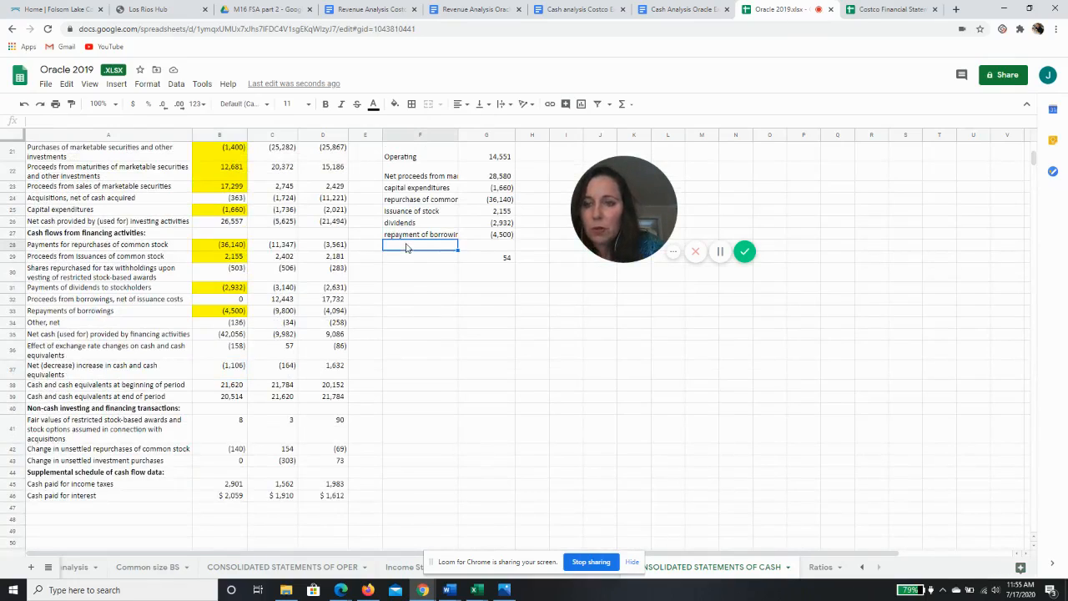
pyautogui.write('acqui')
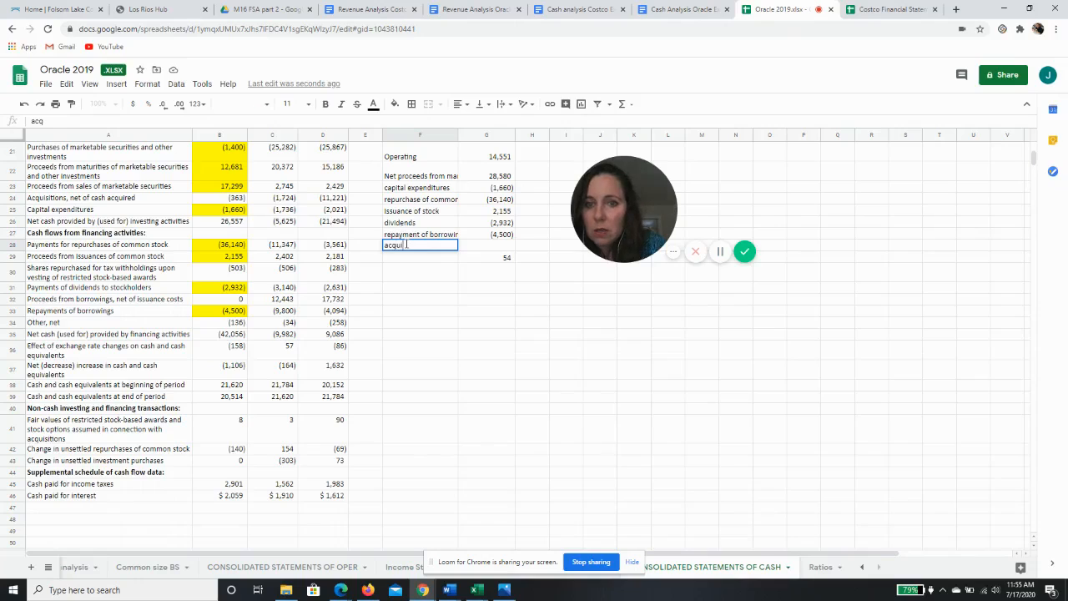
pyautogui.write('sitions')
pyautogui.press('Tab')
pyautogui.write('+')
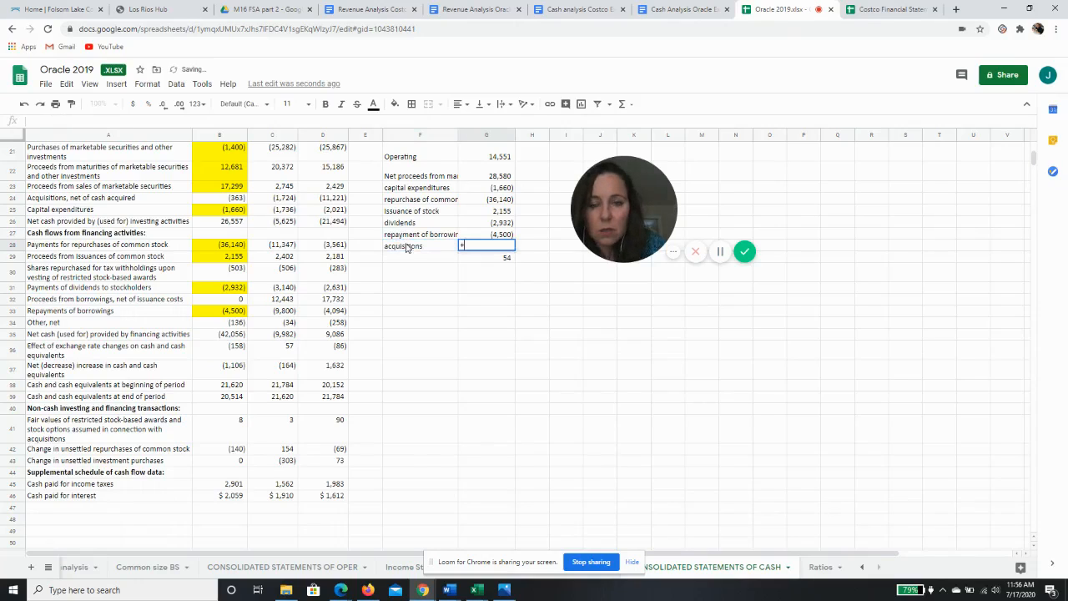
pyautogui.click(242, 199)
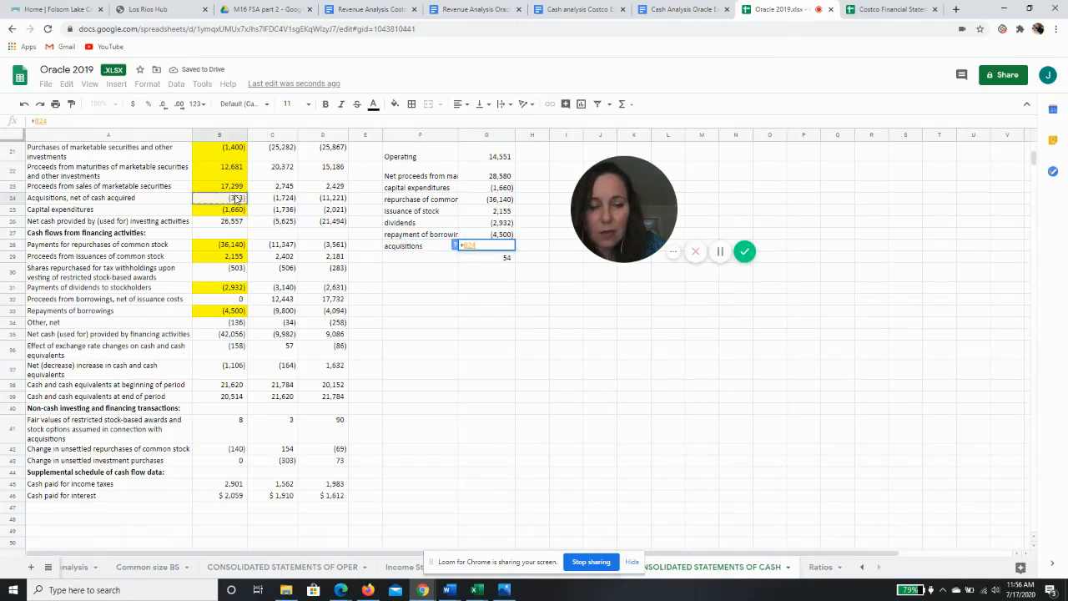
pyautogui.press('Return')
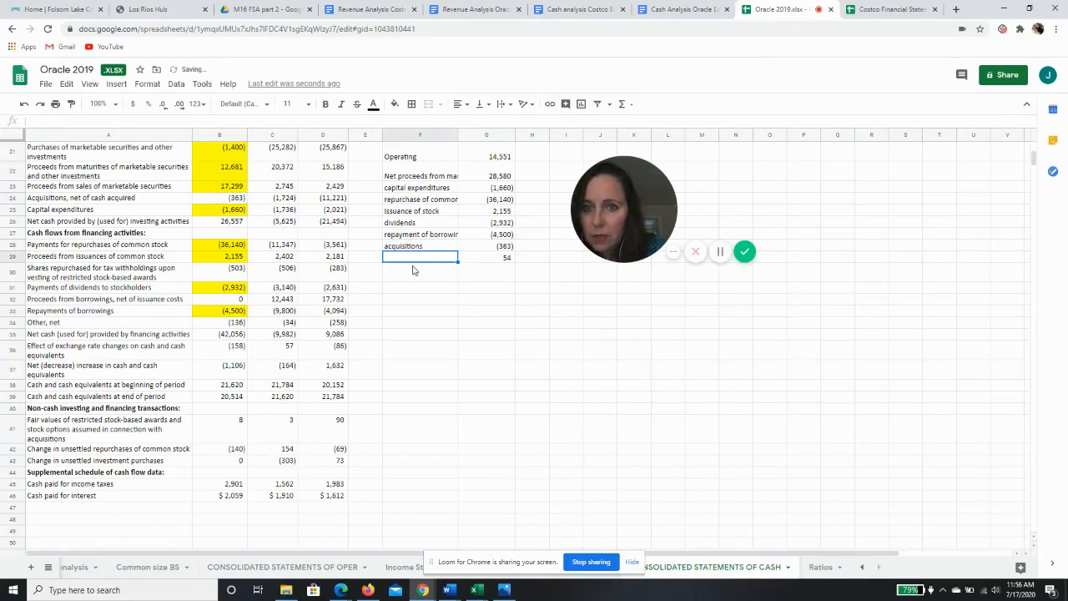
# Fill the 2019 acquisitions cell B24 with yellow
pyautogui.click(224, 198)
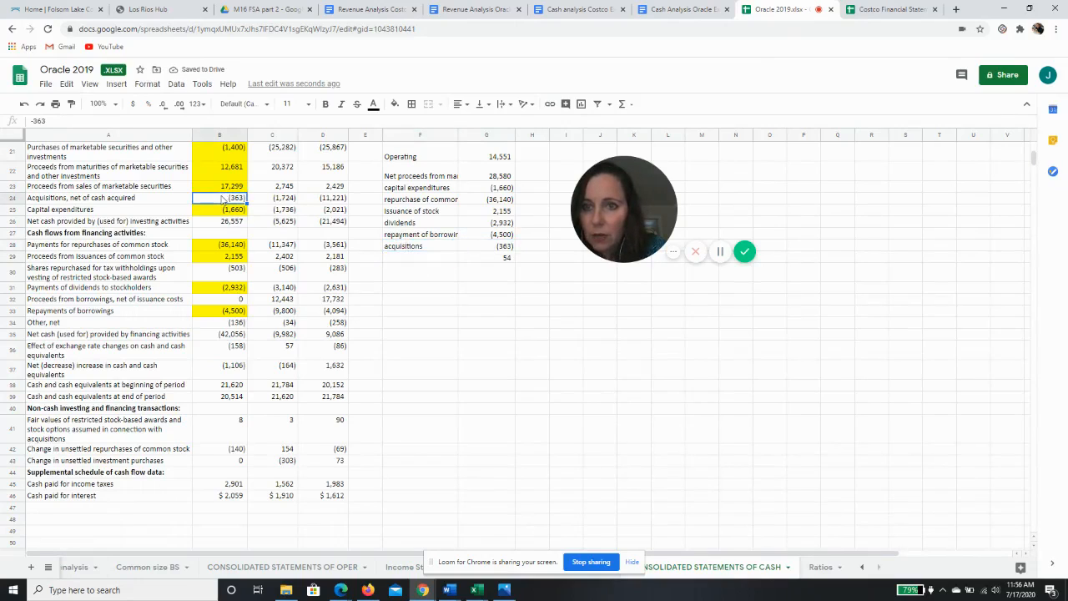
pyautogui.click(395, 103)
pyautogui.click(434, 157)
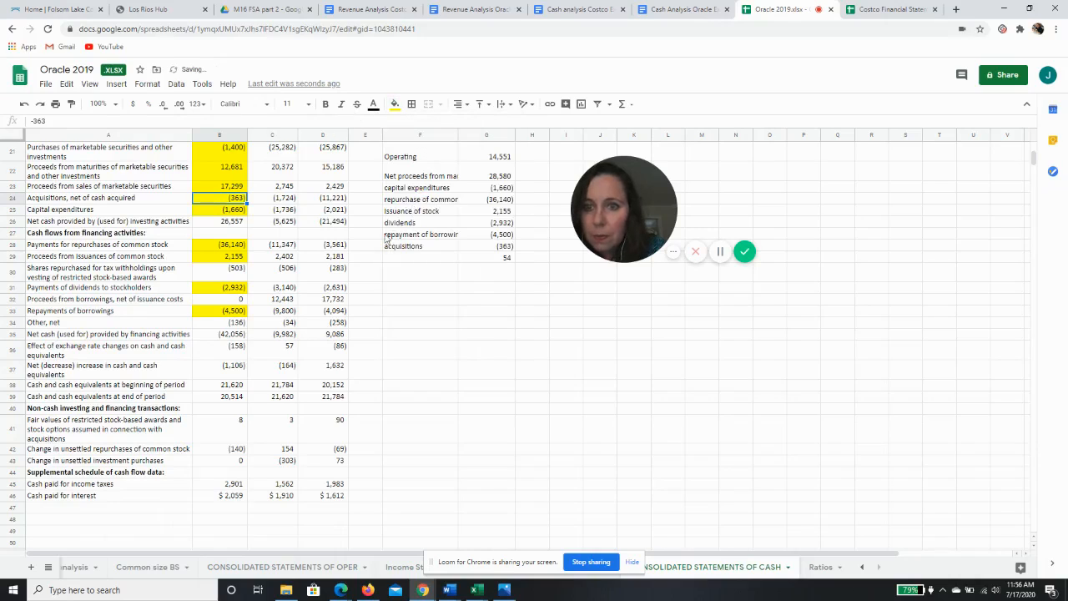
# Add the 2019 shares repurchased for tax withholdings to the repurchase figure in G25 with =B28+B30
pyautogui.click(232, 274)
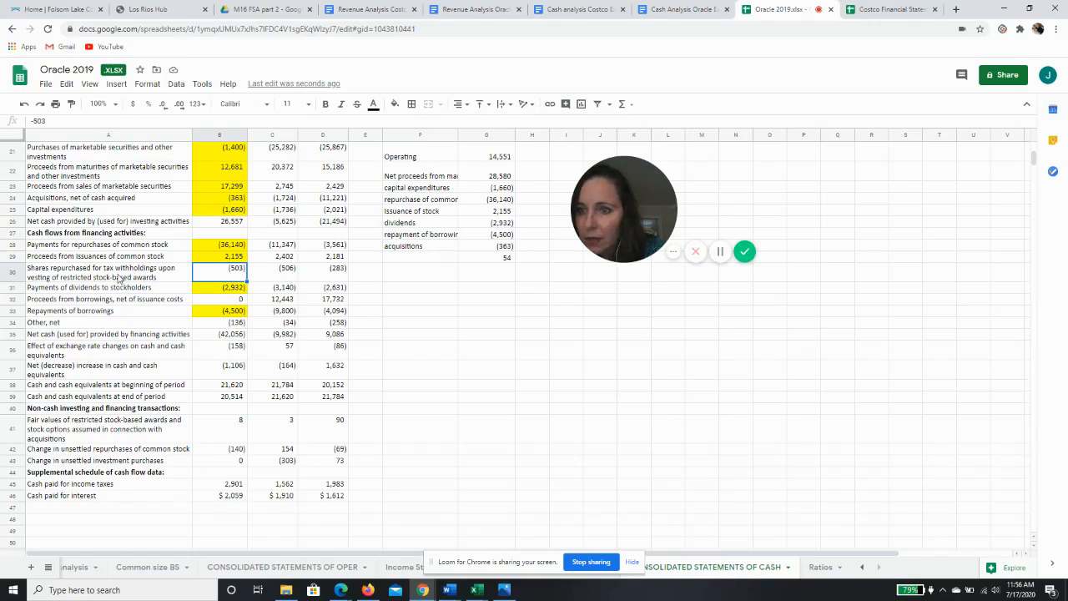
pyautogui.click(121, 280)
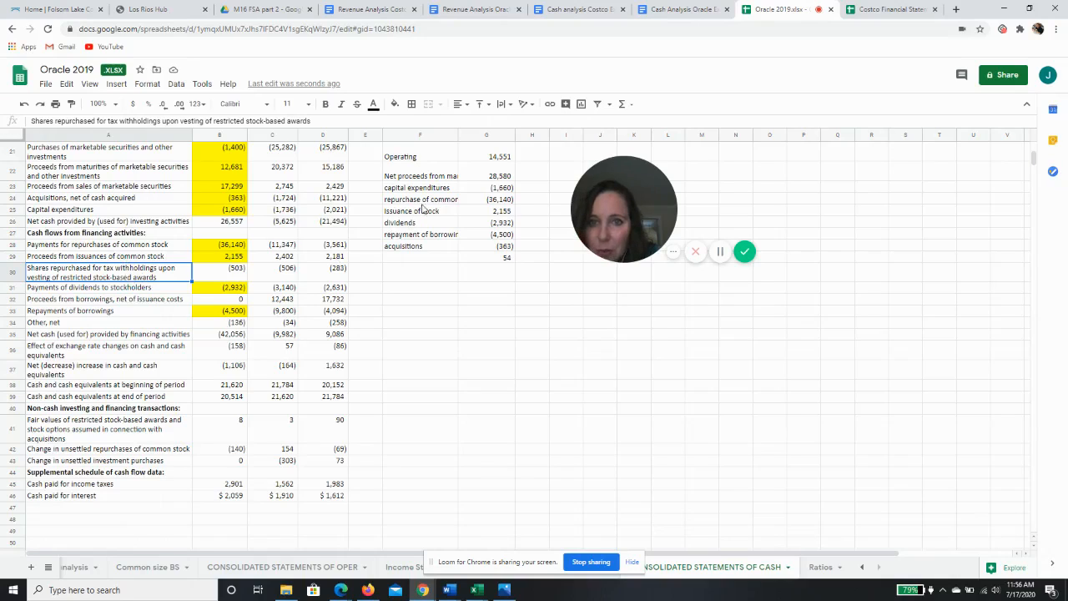
pyautogui.click(500, 201)
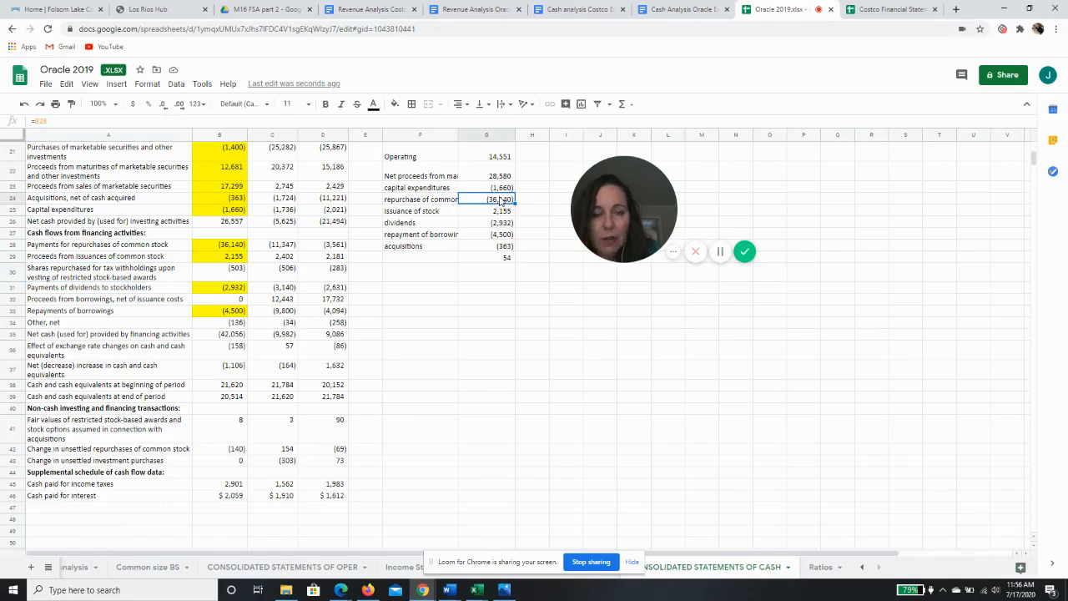
pyautogui.click(61, 123)
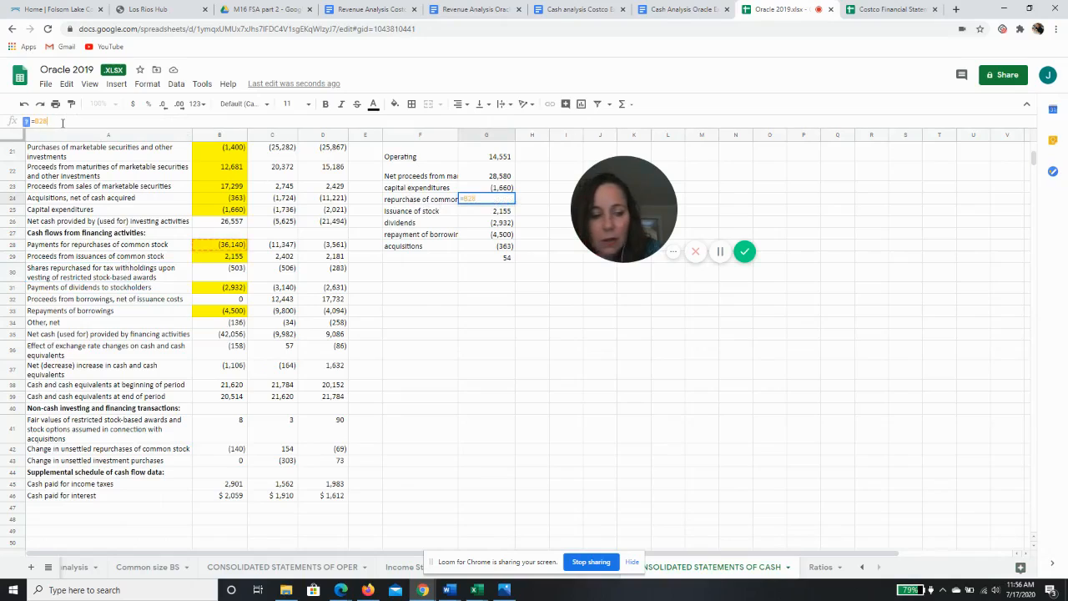
pyautogui.write('+')
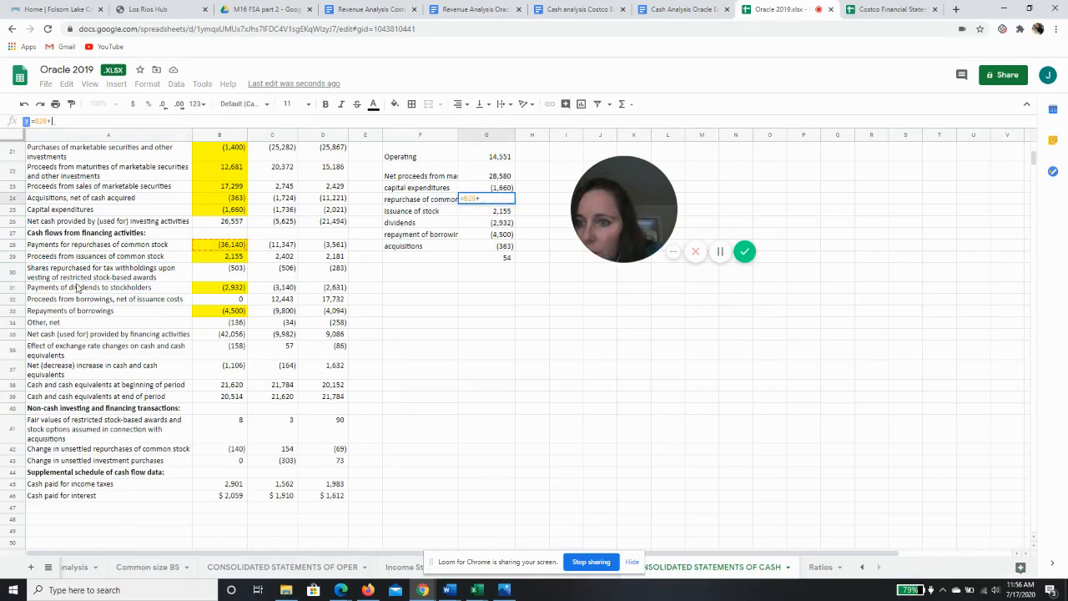
pyautogui.click(216, 275)
pyautogui.press('Return')
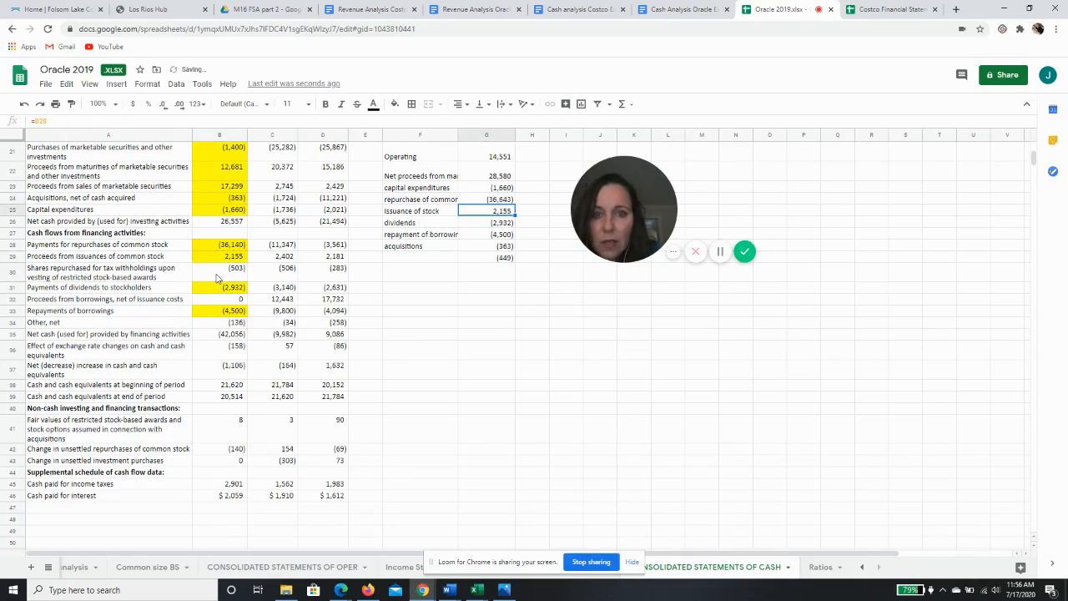
# Fill the 2019 shares repurchased for tax withholdings cell B30 with yellow
pyautogui.click(225, 273)
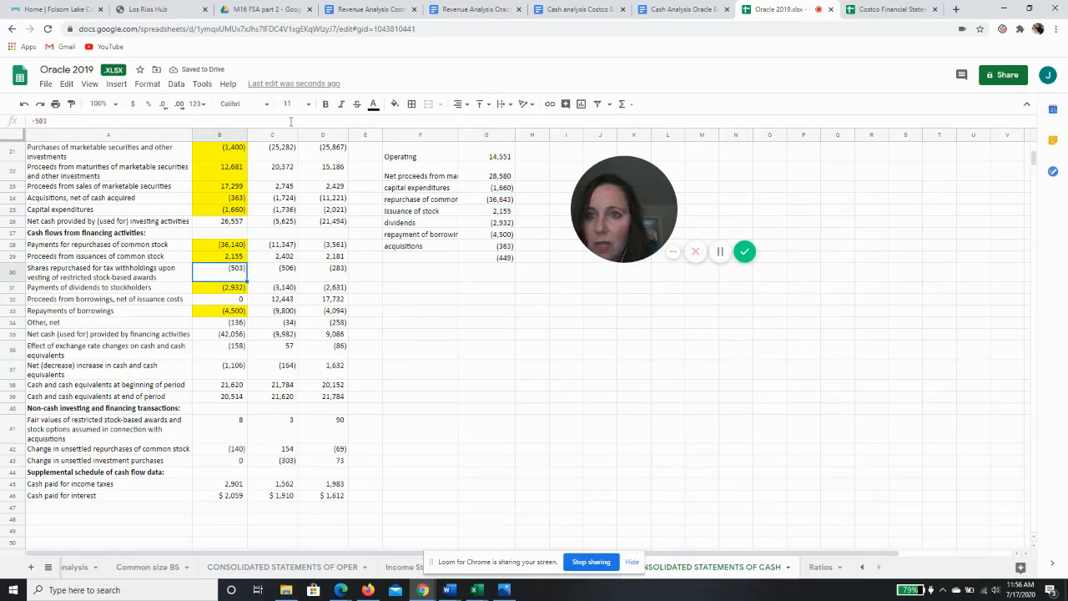
pyautogui.click(395, 103)
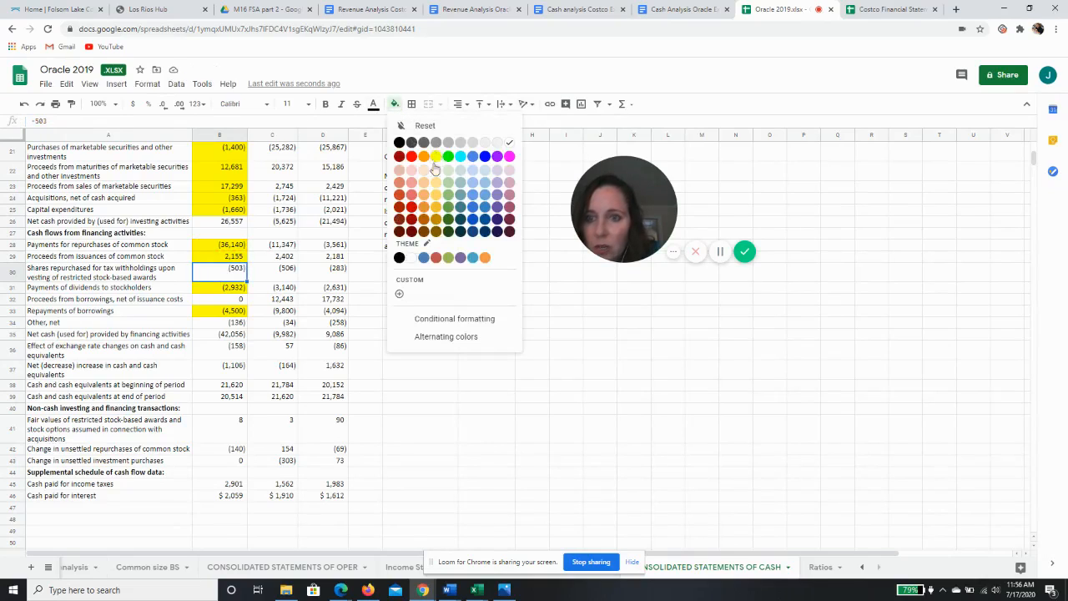
pyautogui.click(436, 157)
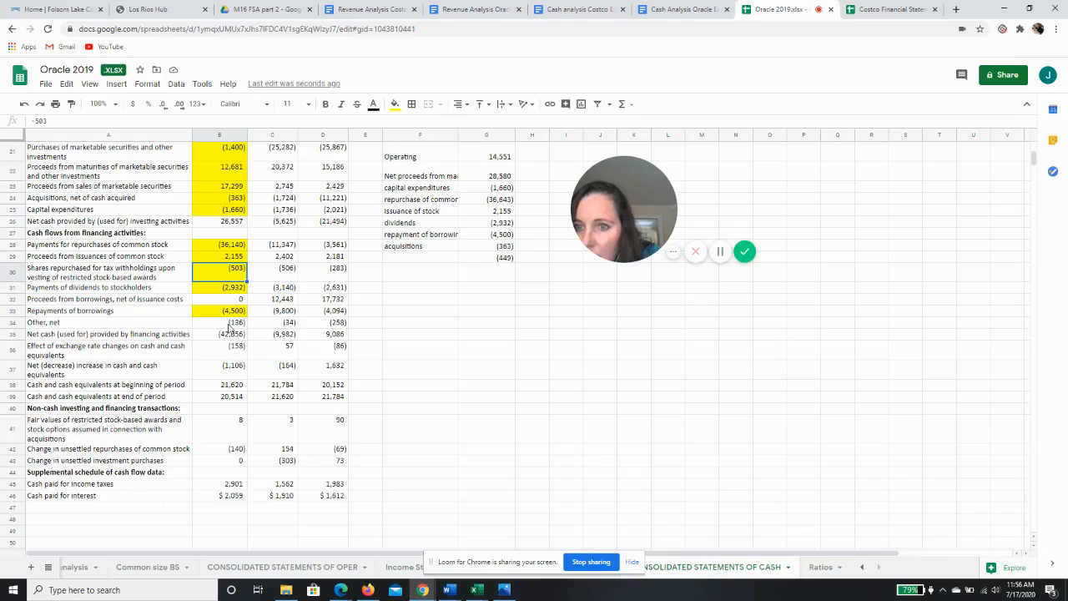
# Enter the label effect of exchange rate in F29 and link G29 to the 2019 exchange rate effect with =+B36
pyautogui.click(229, 327)
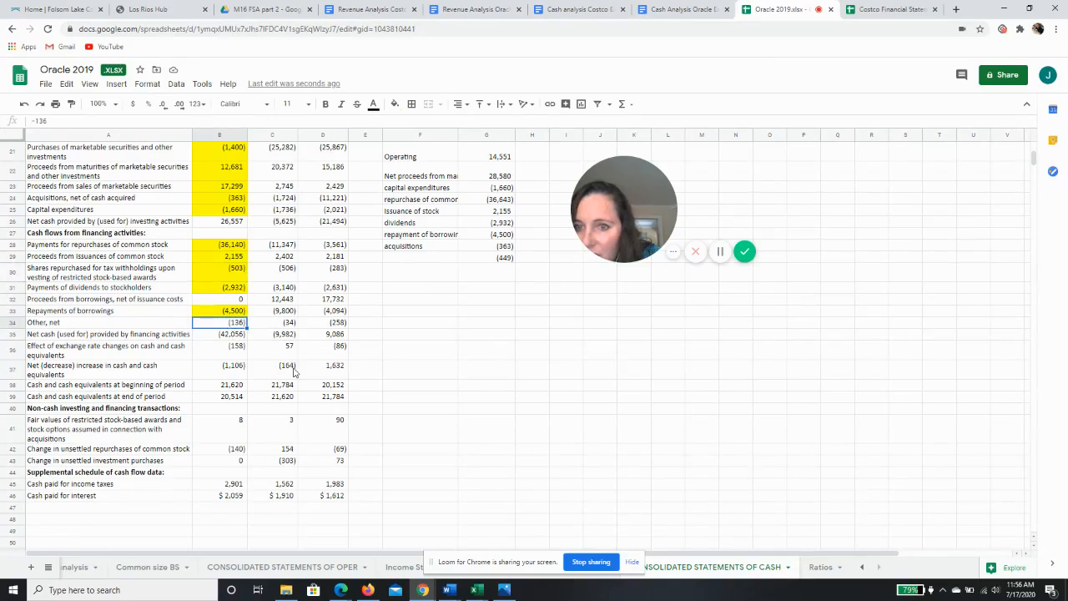
pyautogui.click(216, 354)
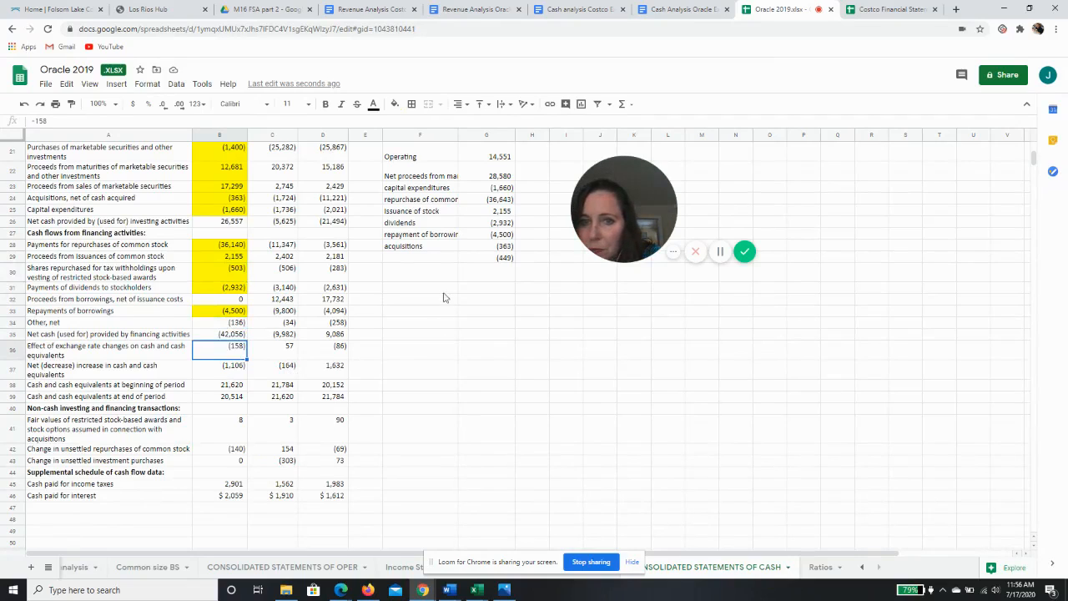
pyautogui.click(419, 261)
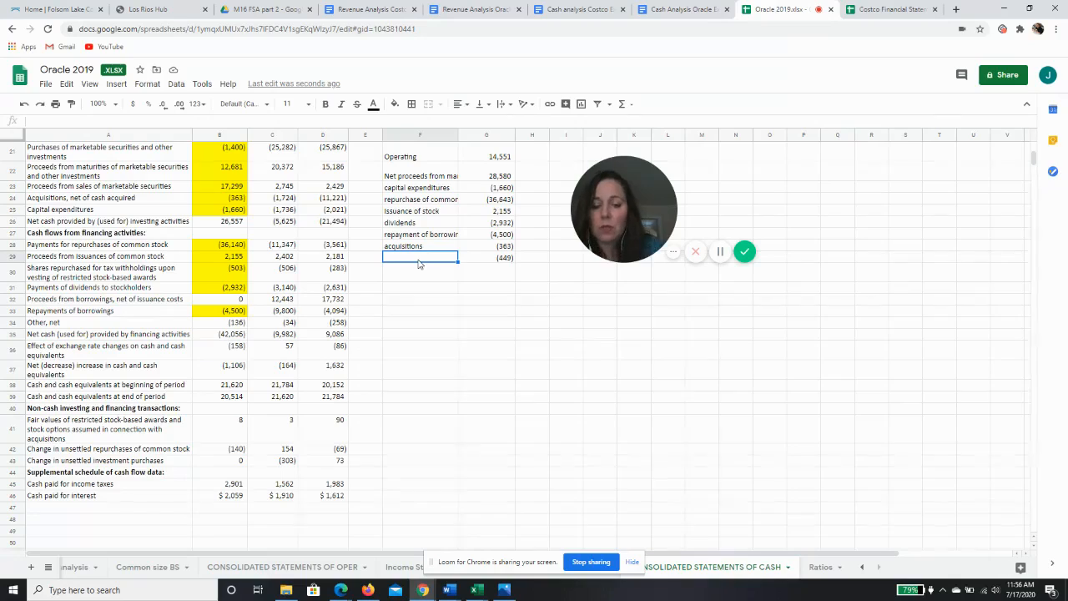
pyautogui.write('effec')
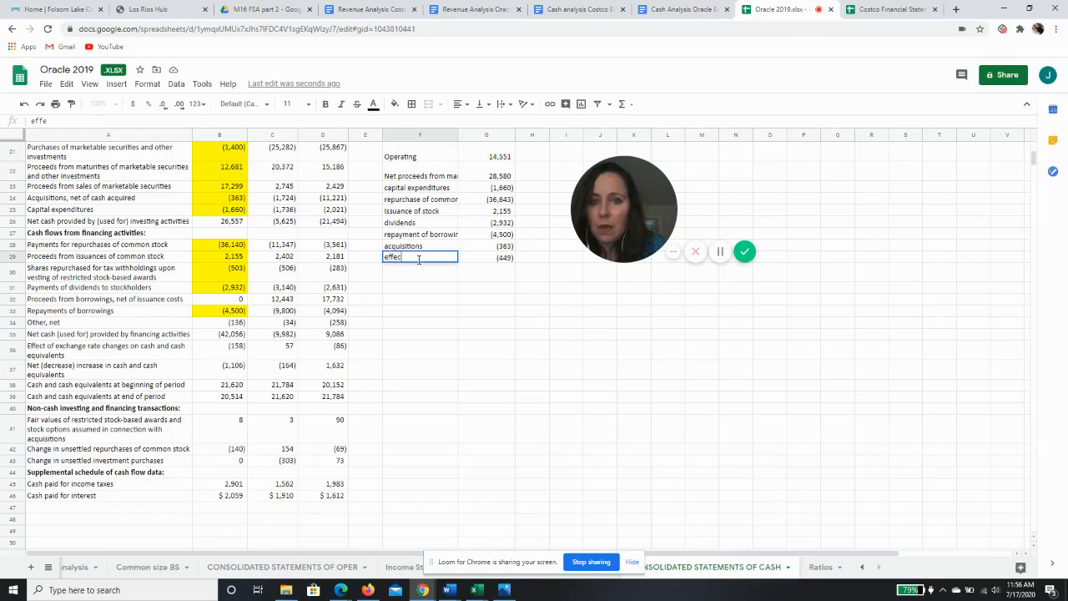
pyautogui.write('t of exchange rate')
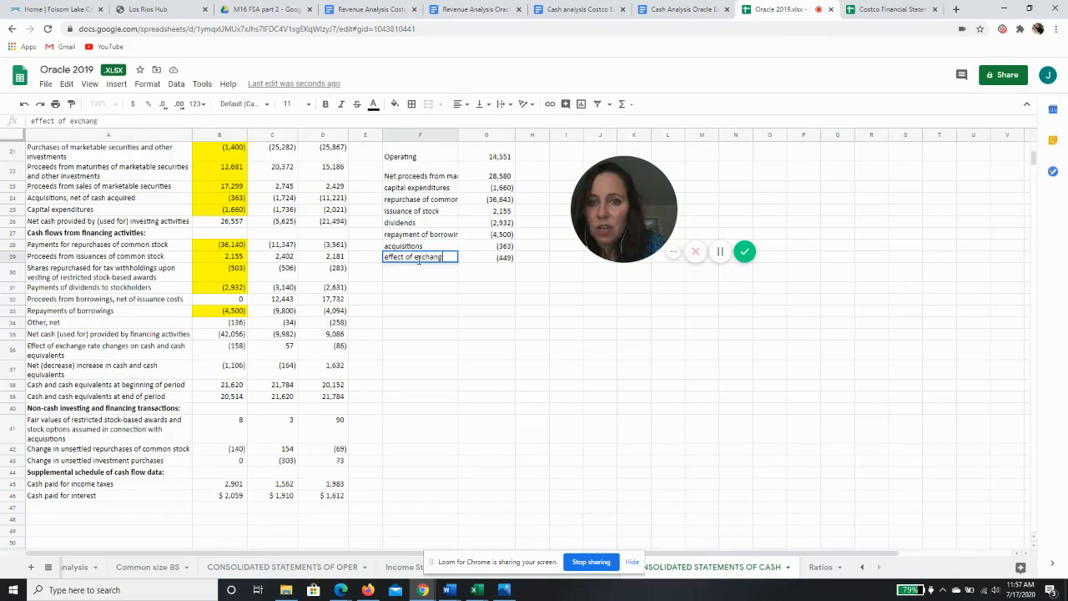
pyautogui.press('Tab')
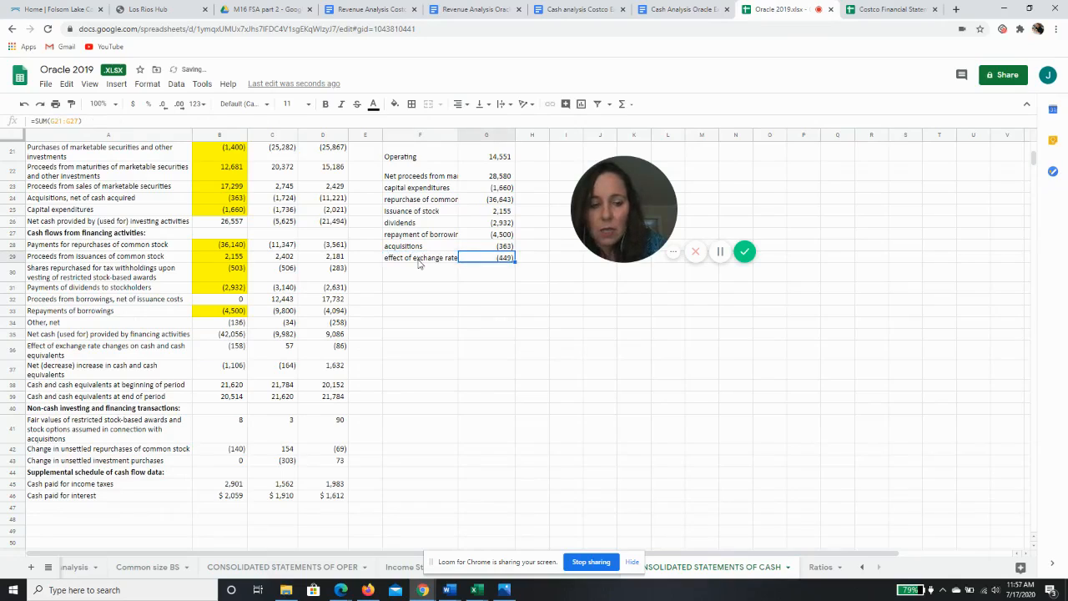
pyautogui.write('+')
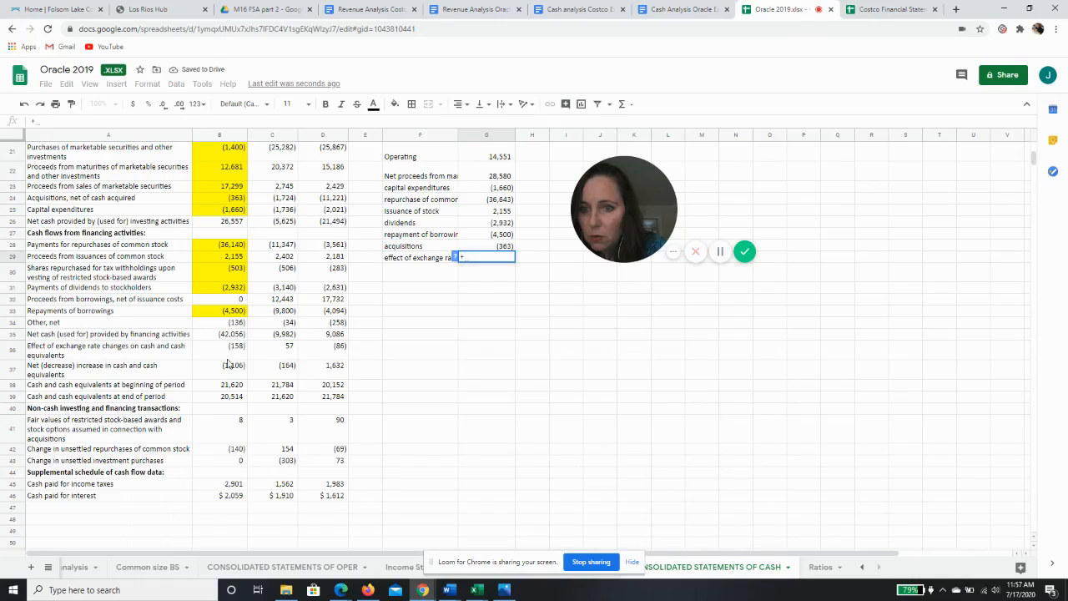
pyautogui.click(228, 351)
pyautogui.press('Return')
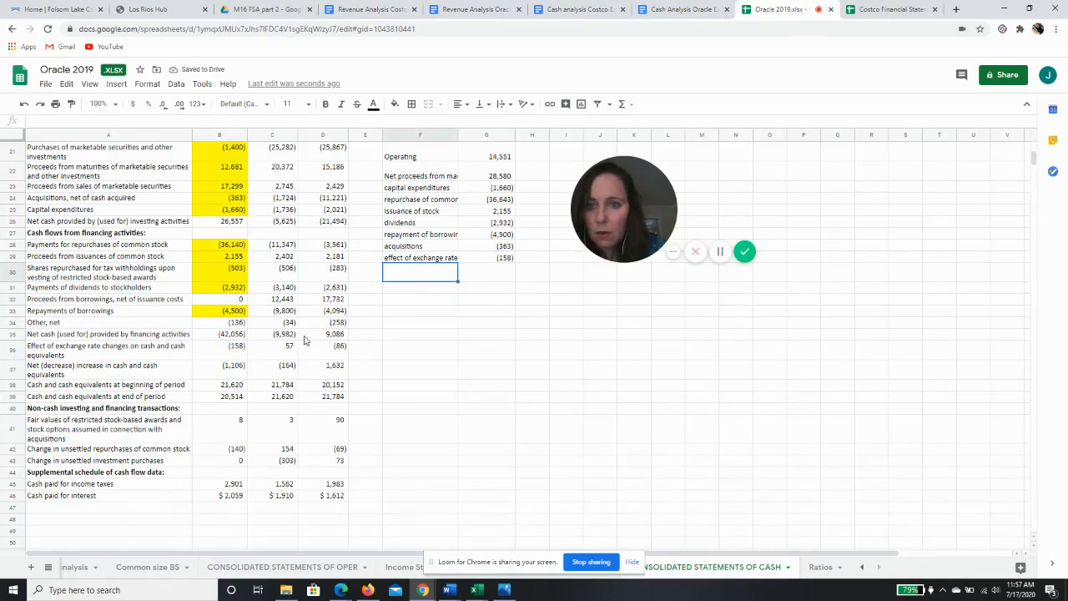
# Fill the 2019 effect of exchange rate changes cell B36 with yellow
pyautogui.click(240, 351)
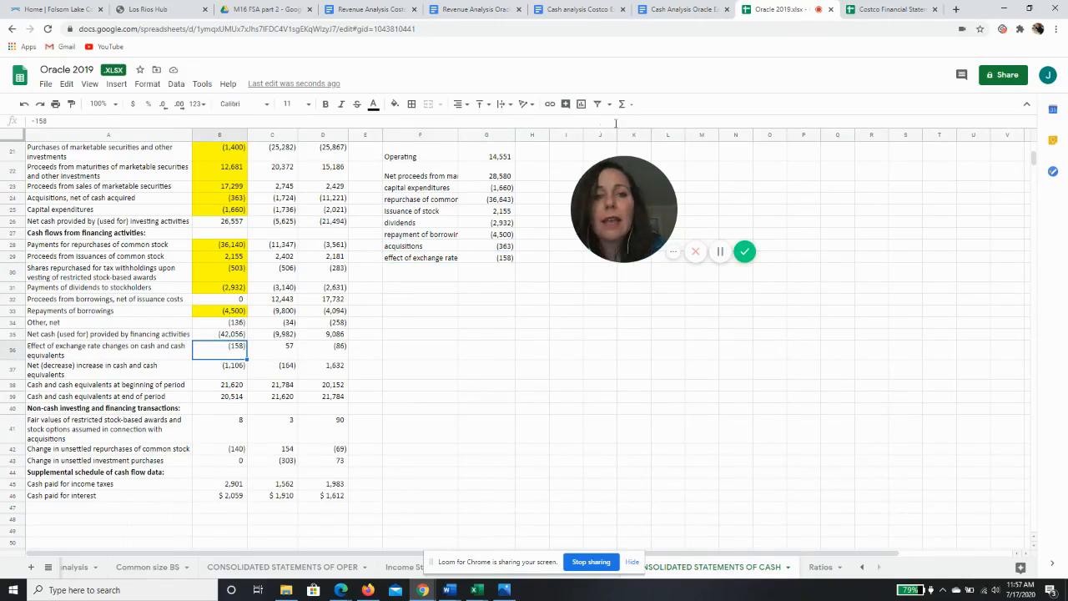
pyautogui.click(395, 106)
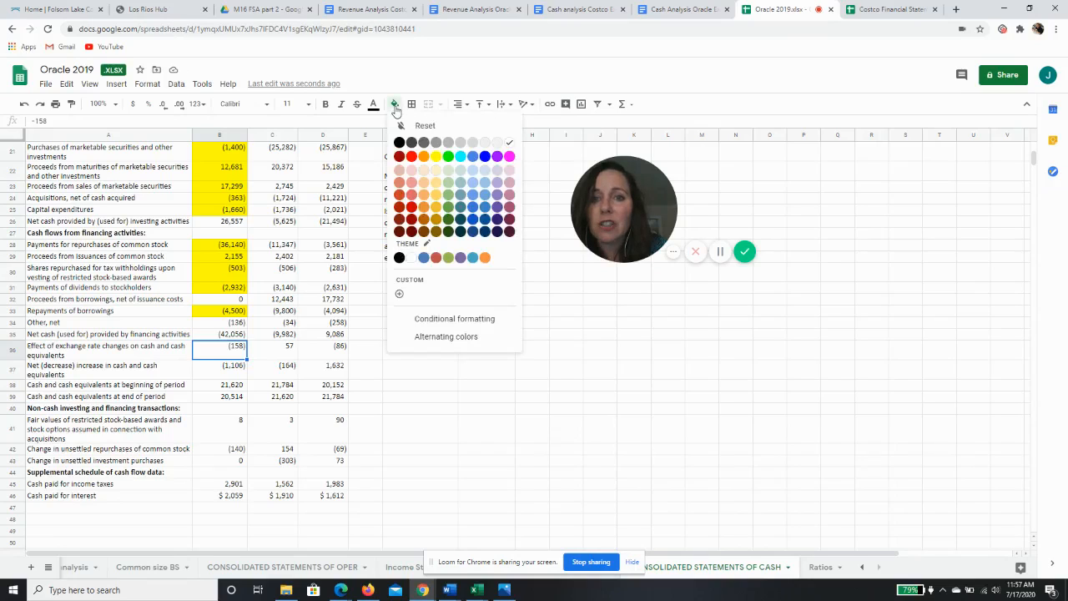
pyautogui.click(435, 156)
# Total the summary figures in G30 with =SUM(G21:G29)
pyautogui.click(524, 367)
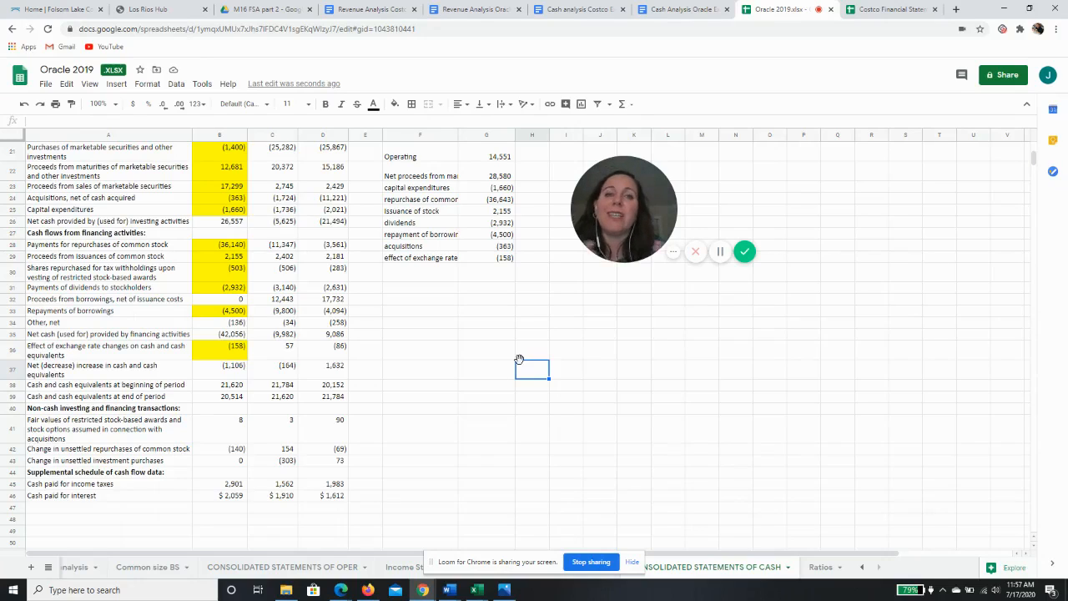
pyautogui.click(482, 276)
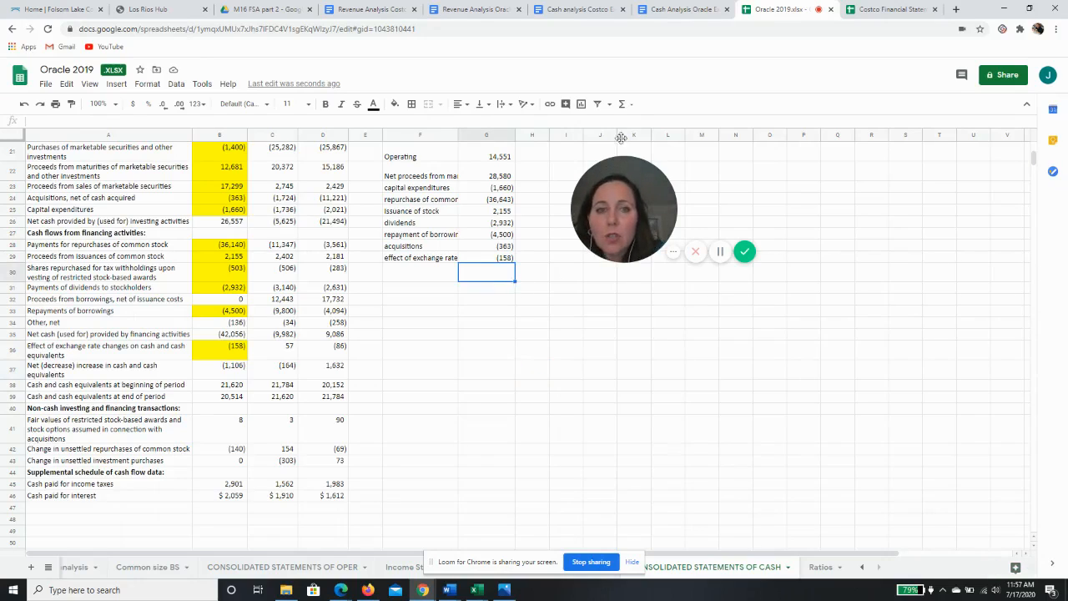
pyautogui.click(622, 103)
pyautogui.click(632, 124)
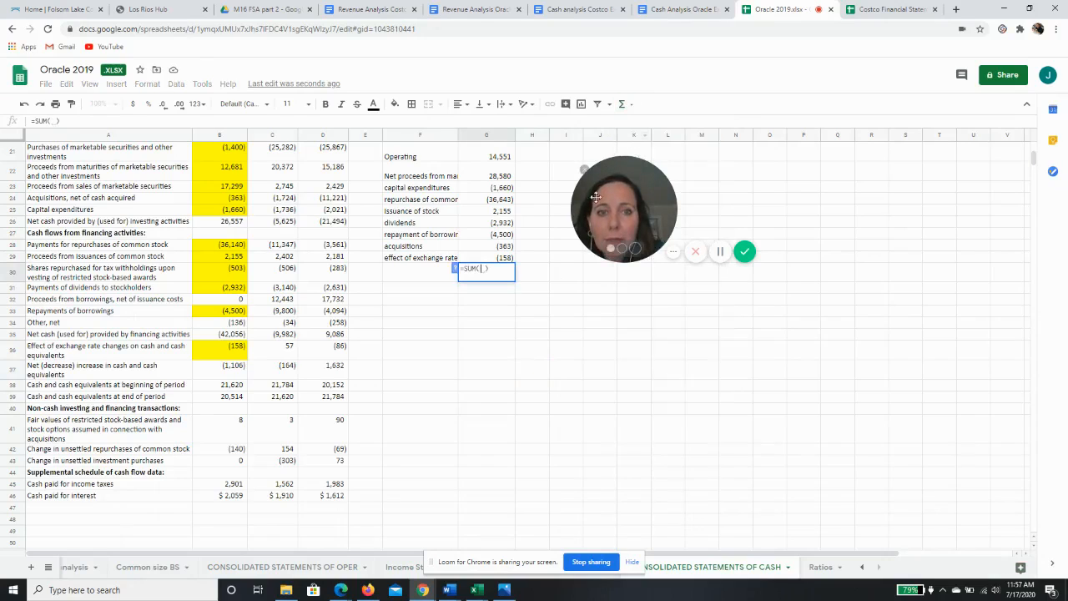
pyautogui.moveTo(506, 259); pyautogui.dragTo(497, 162)
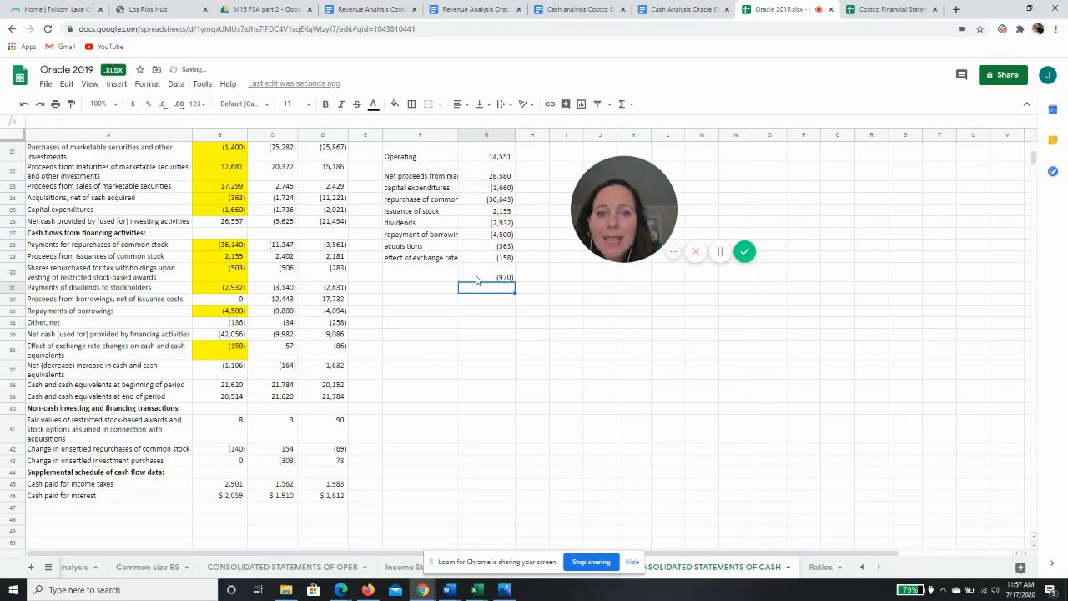
pyautogui.press('Return')
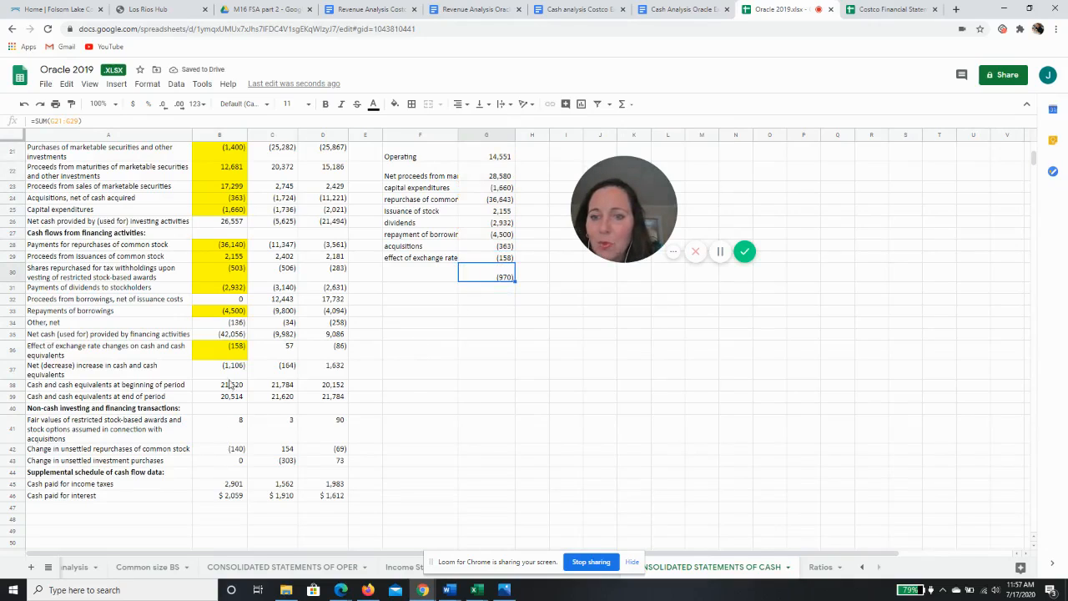
# Copy the summary range F21:G30 of labels and figures
pyautogui.click(231, 370)
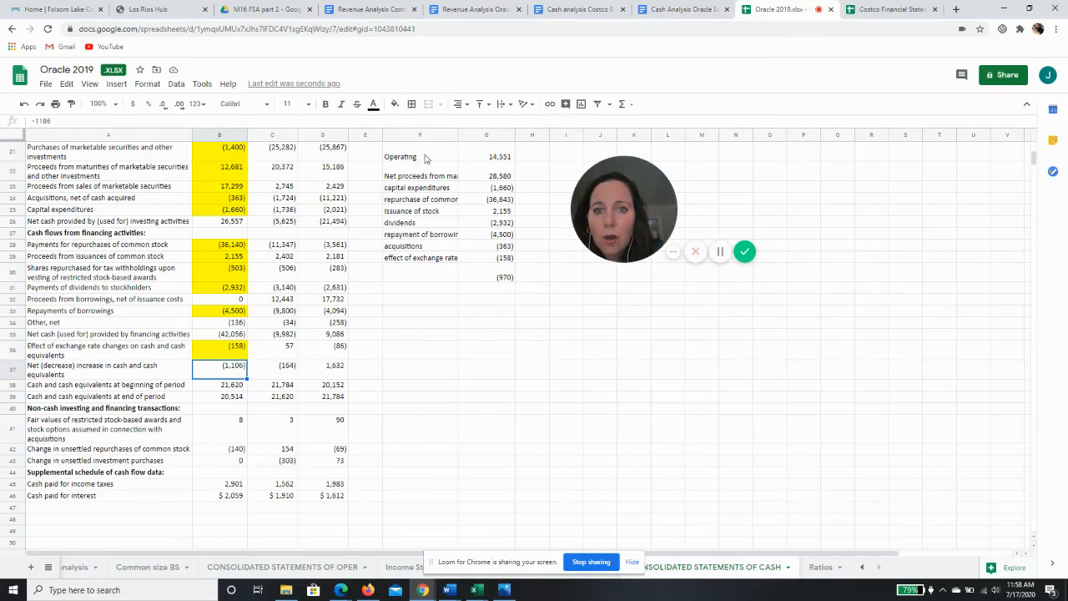
pyautogui.moveTo(424, 156); pyautogui.dragTo(489, 282)
pyautogui.rightClick(480, 248)
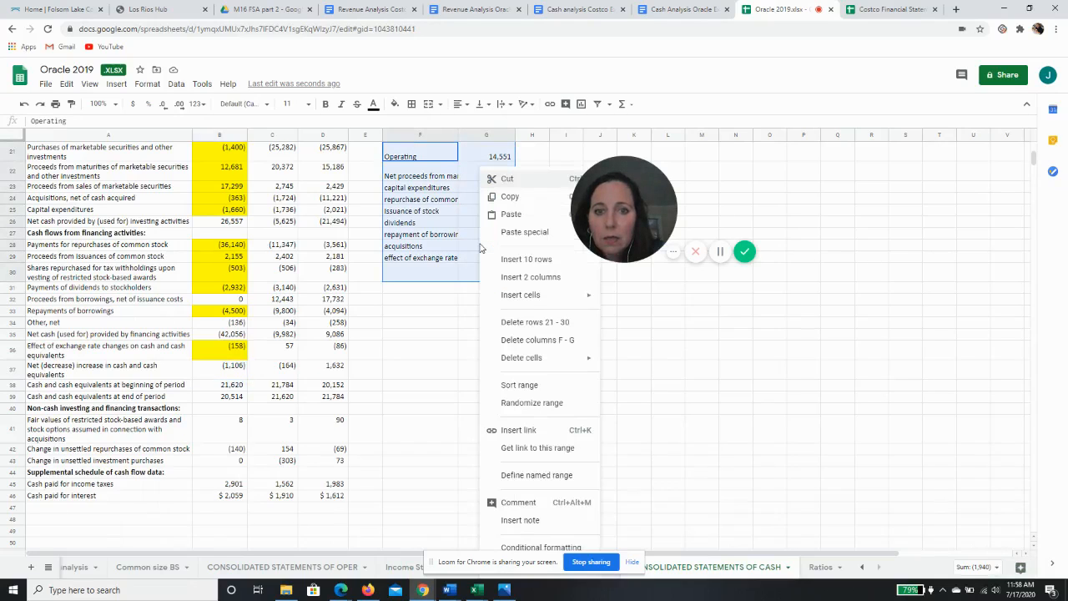
pyautogui.click(509, 197)
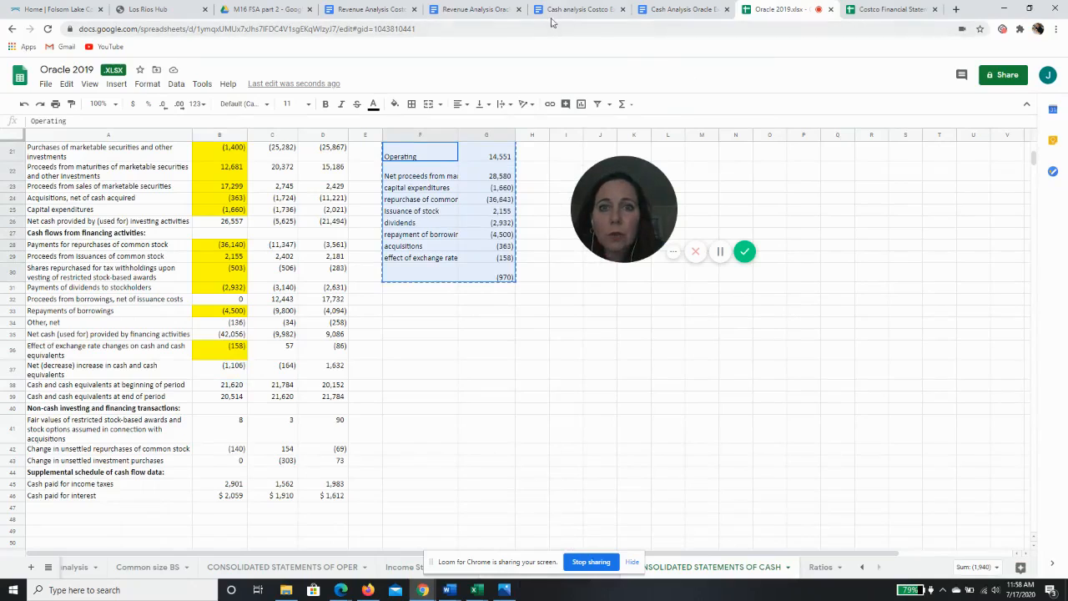
# Switch to the Cash Analysis Oracle Example document and type the title Oracle Cash Analysis followed by two blank lines
pyautogui.click(669, 12)
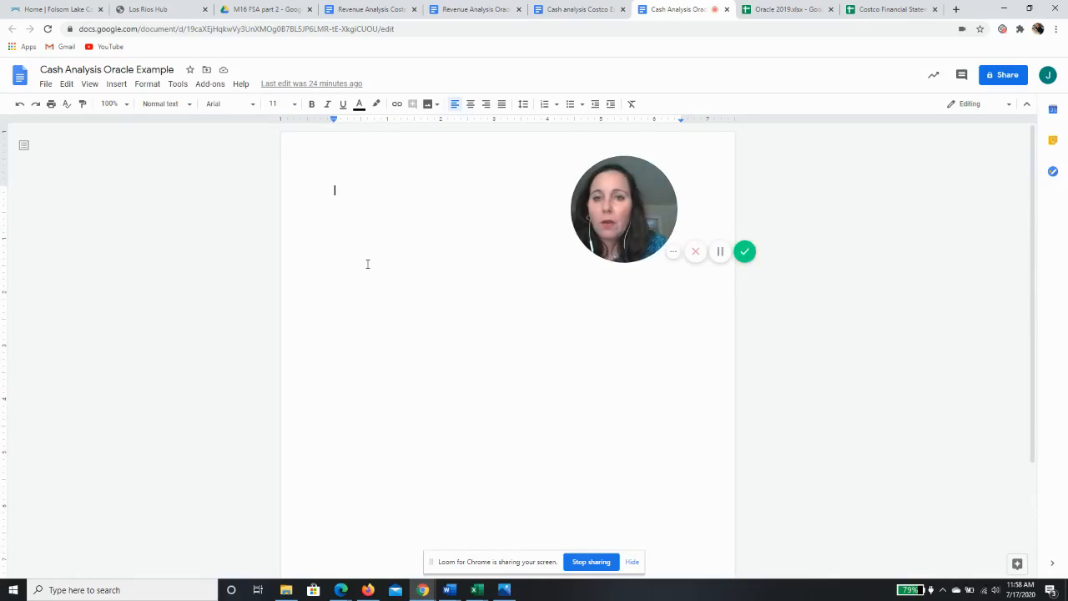
pyautogui.write('Oracle Cash ')
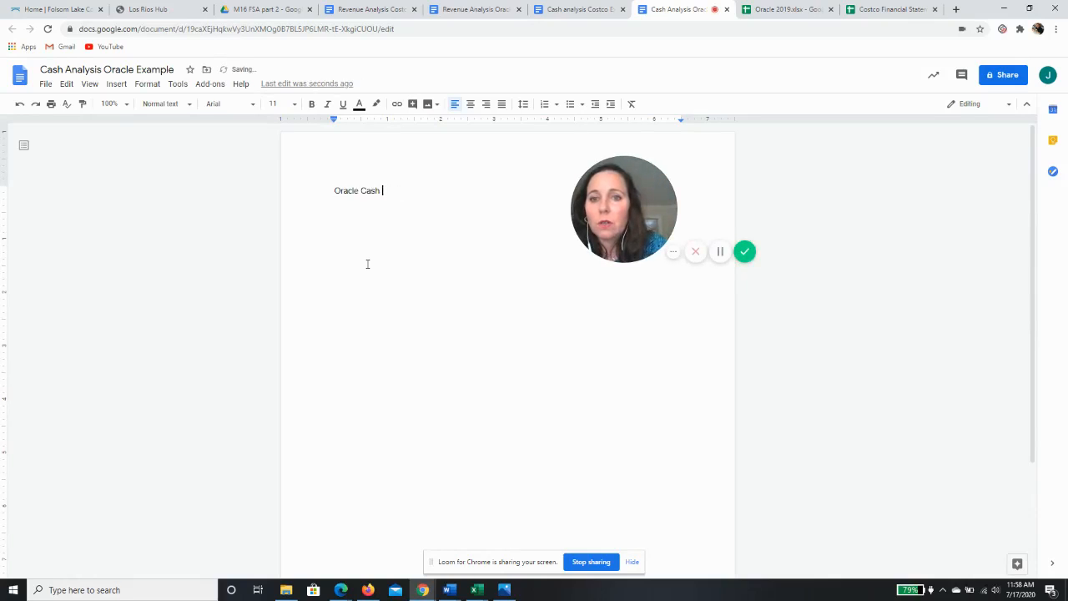
pyautogui.write('Analysis')
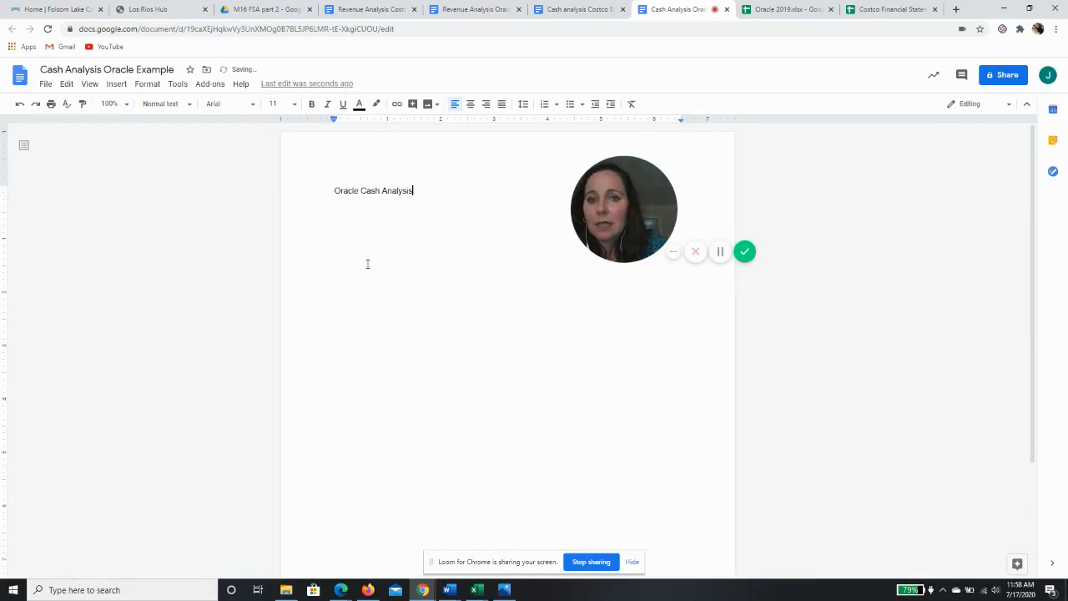
pyautogui.press('Return')
pyautogui.press('Return')
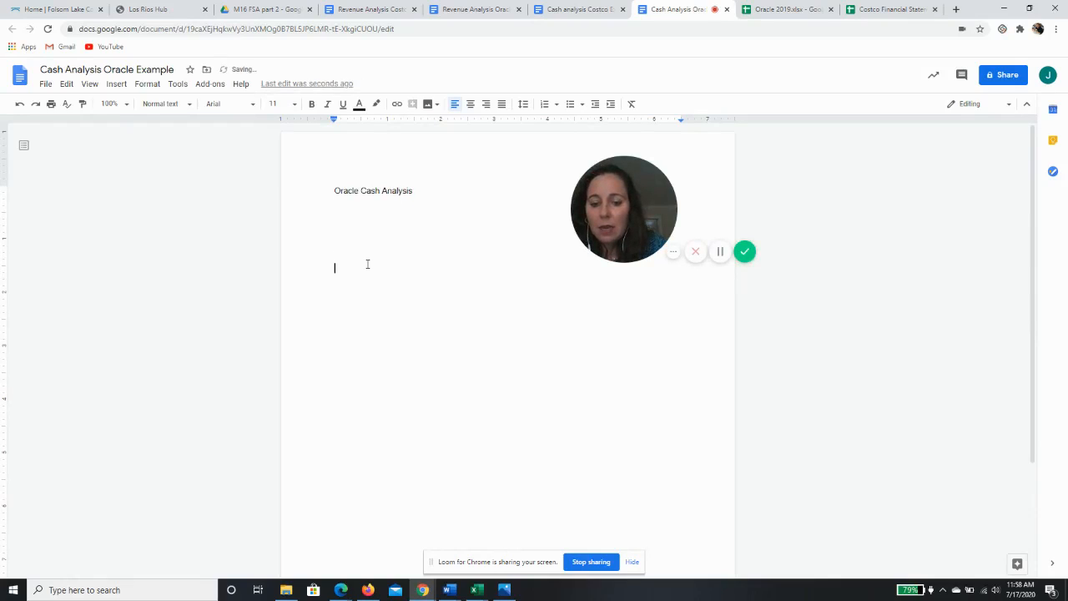
# Paste the copied summary into the document as a table linked to the spreadsheet
pyautogui.hotkey('ctrl', 'v')
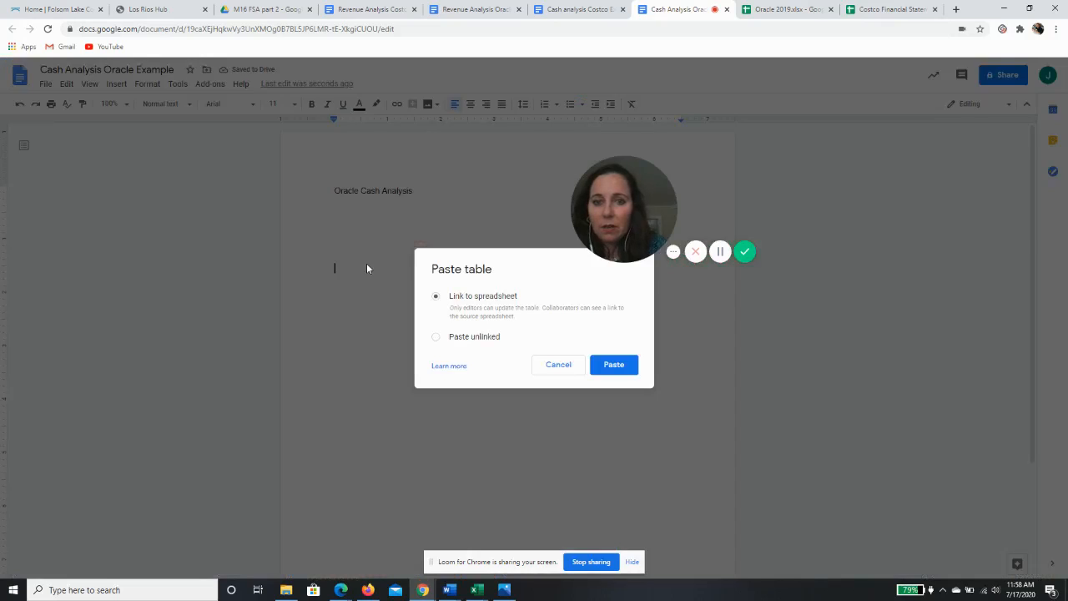
pyautogui.click(608, 370)
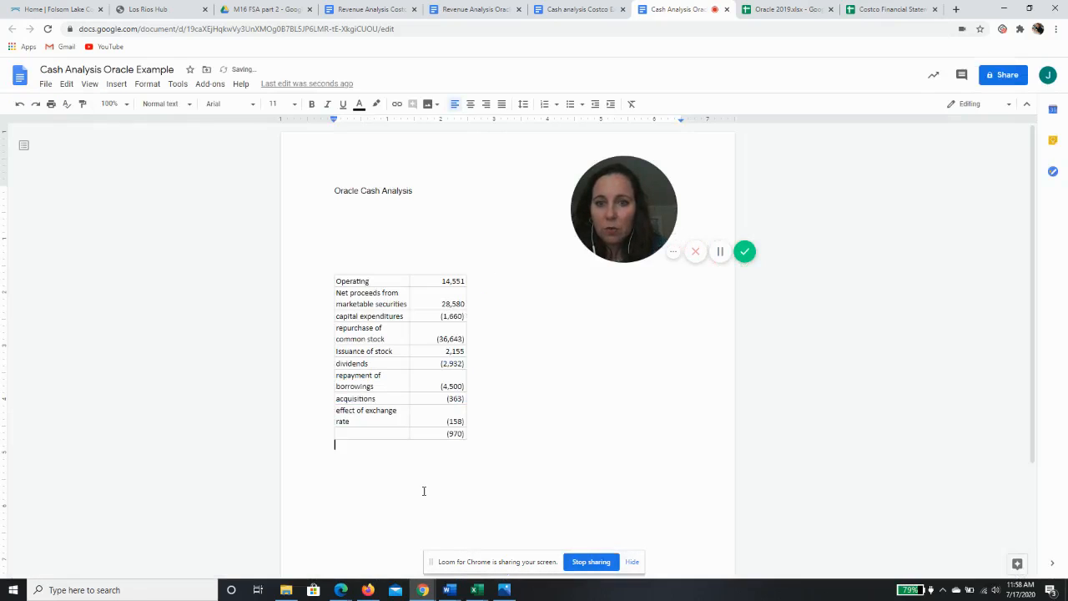
# Start the analysis paragraph under the title with "Cash decreased $1.1B and"
pyautogui.click(391, 222)
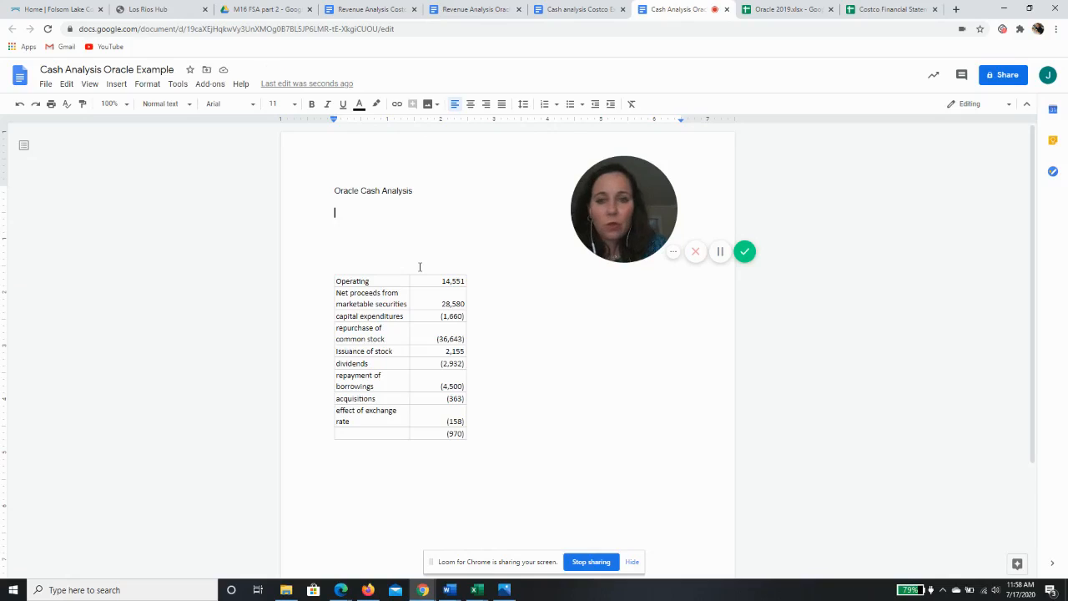
pyautogui.write('C')
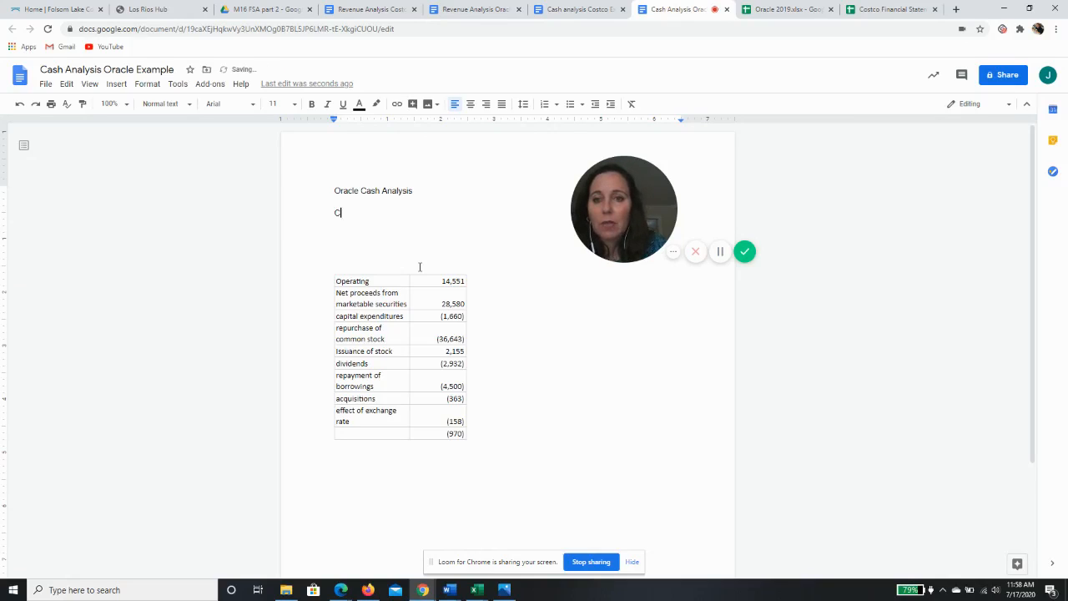
pyautogui.write('ash decreased')
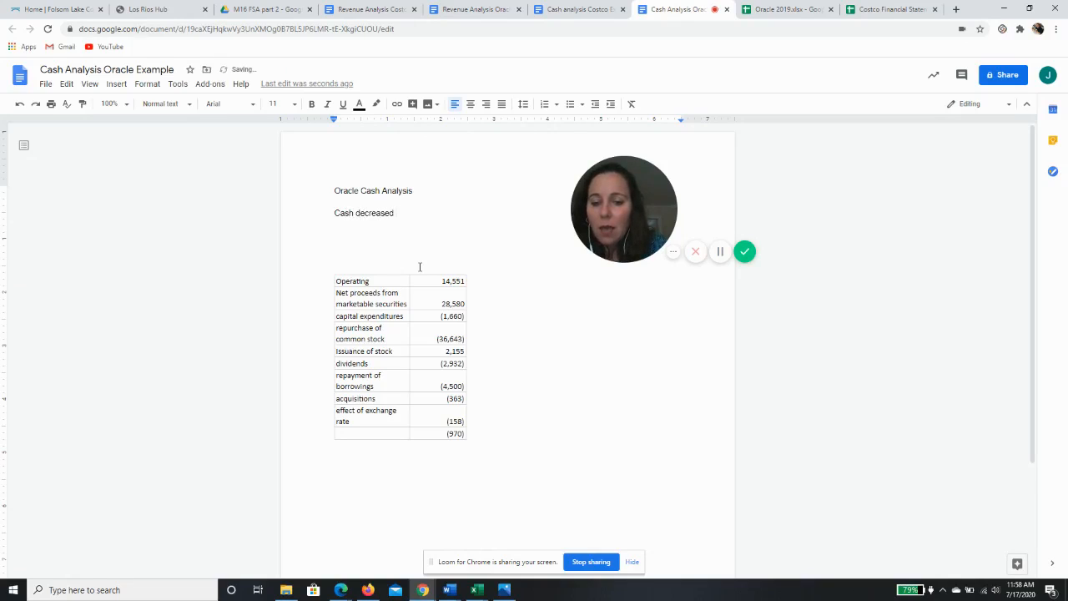
pyautogui.write(' $1.1b')
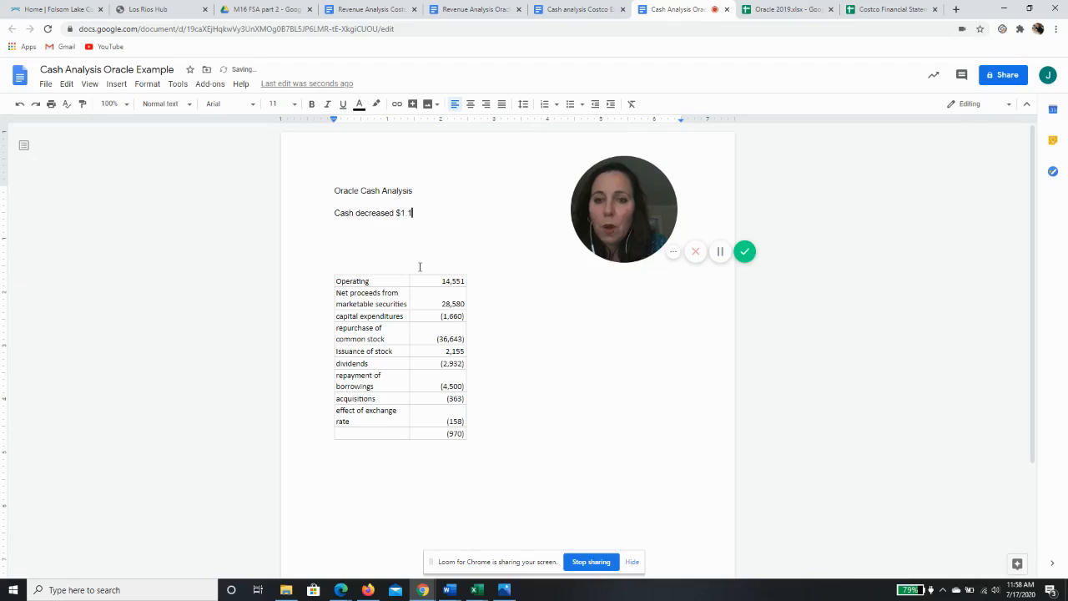
pyautogui.press('BackSpace')
pyautogui.press('BackSpace')
pyautogui.write('1B')
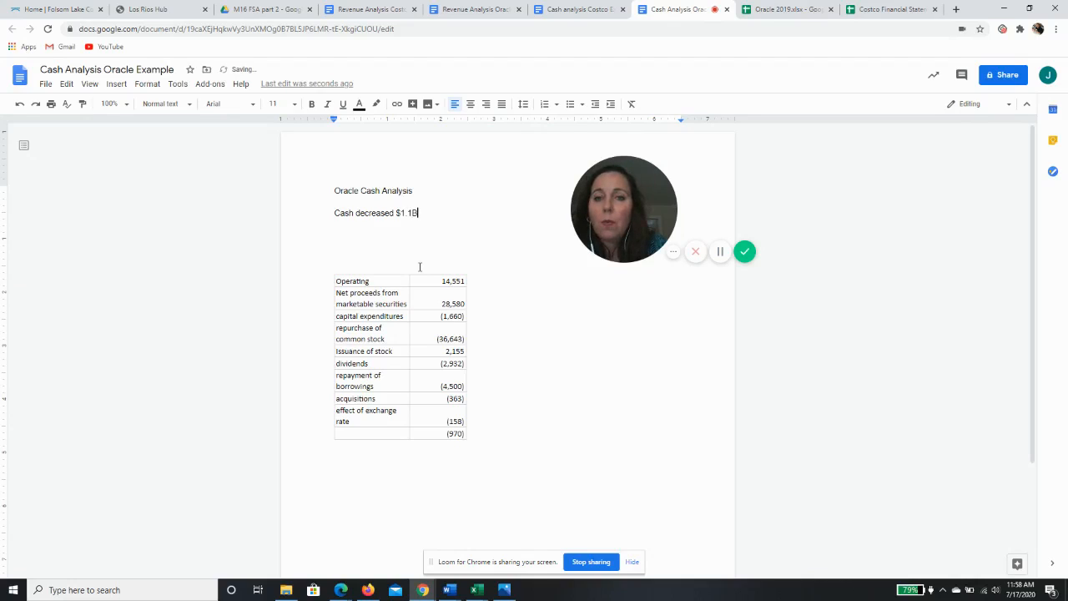
pyautogui.write(' and')
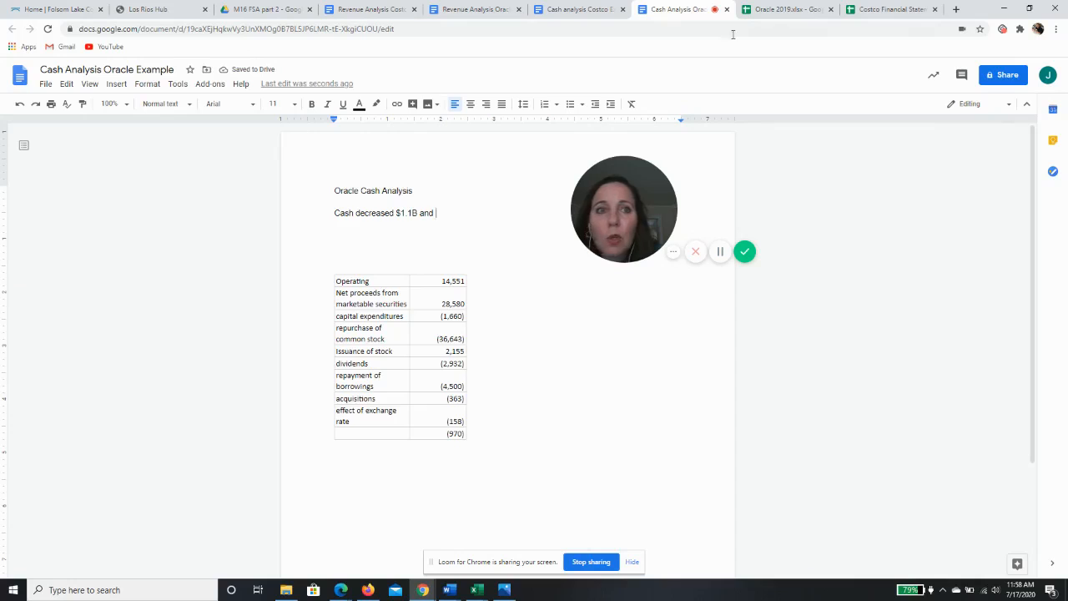
# Check cash's percentage change on the Balance Sheet Variance analysis sheet, then continue the sentence with "5% primarily due to"
pyautogui.click(787, 15)
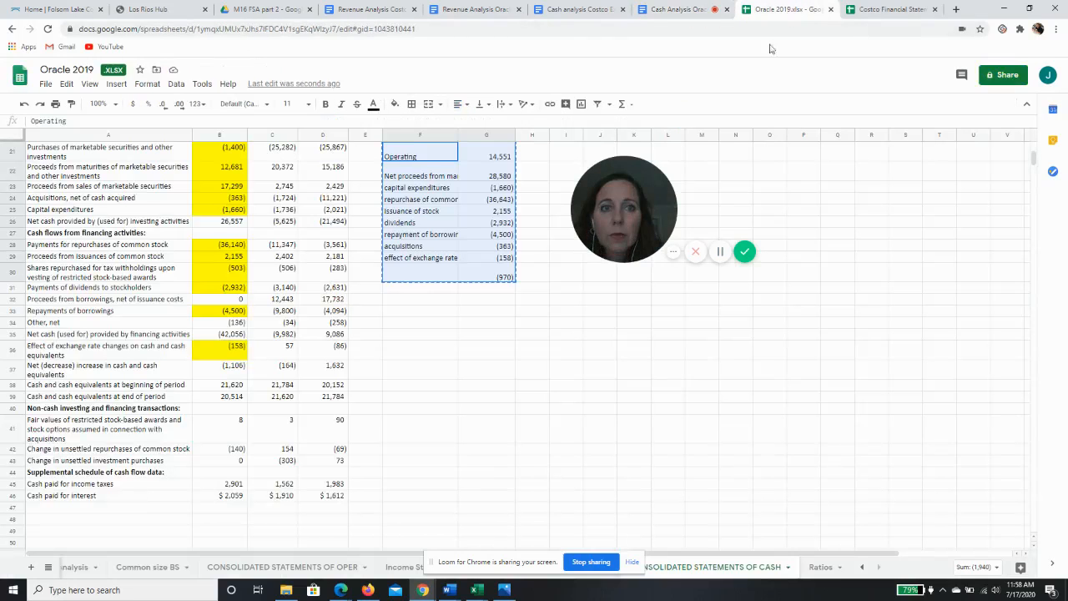
pyautogui.click(75, 569)
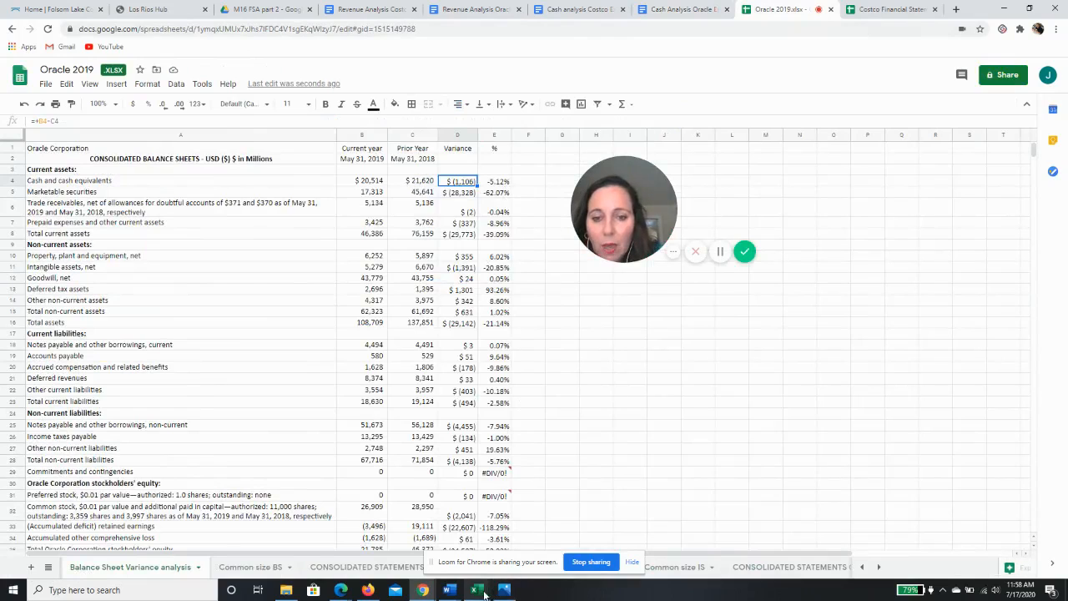
pyautogui.moveTo(475, 593)
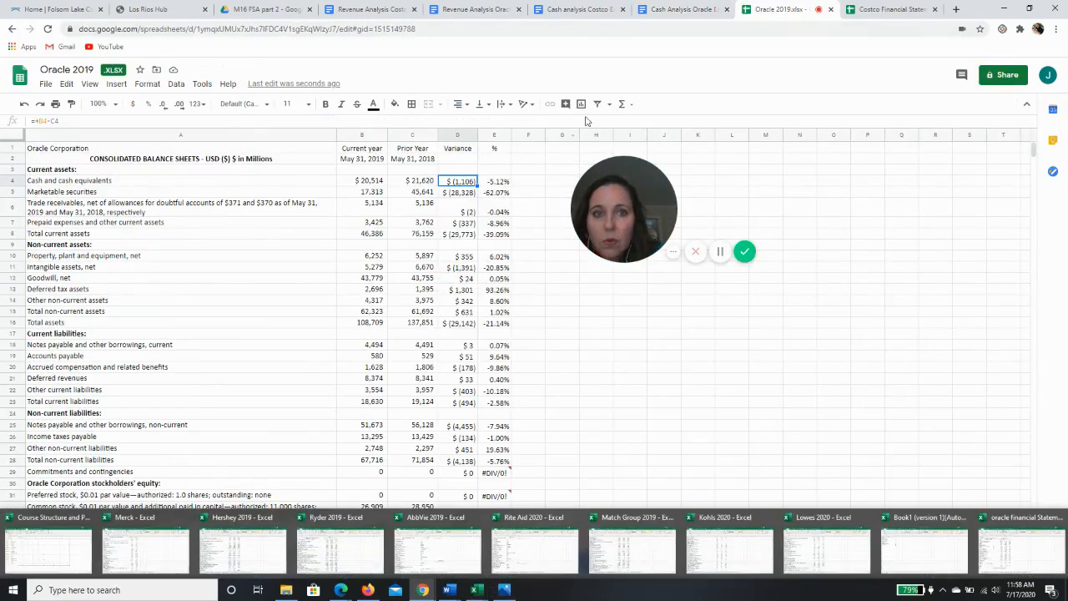
pyautogui.click(676, 12)
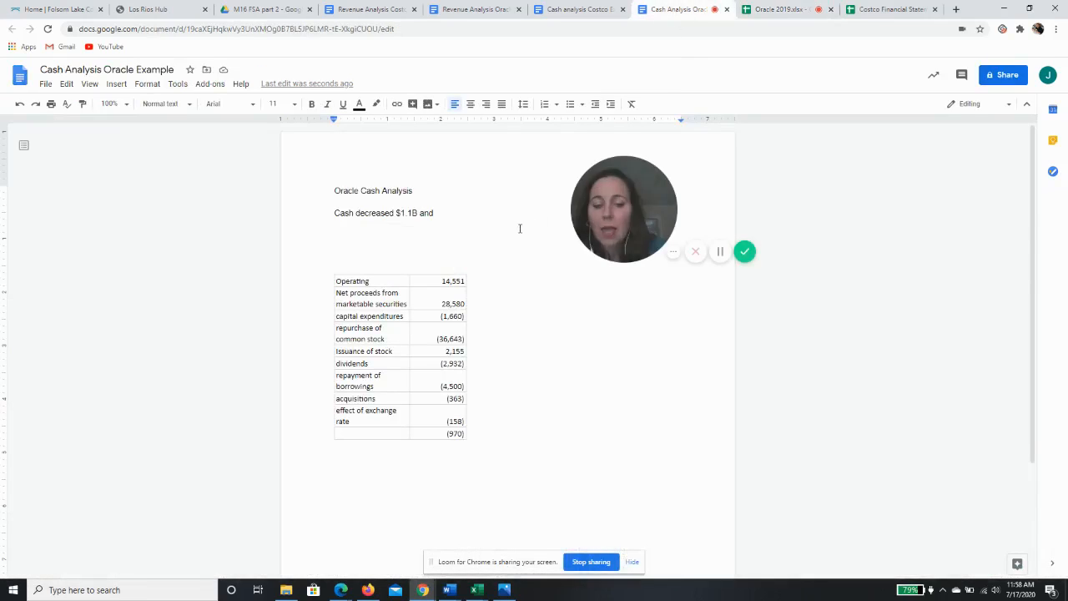
pyautogui.write('5%')
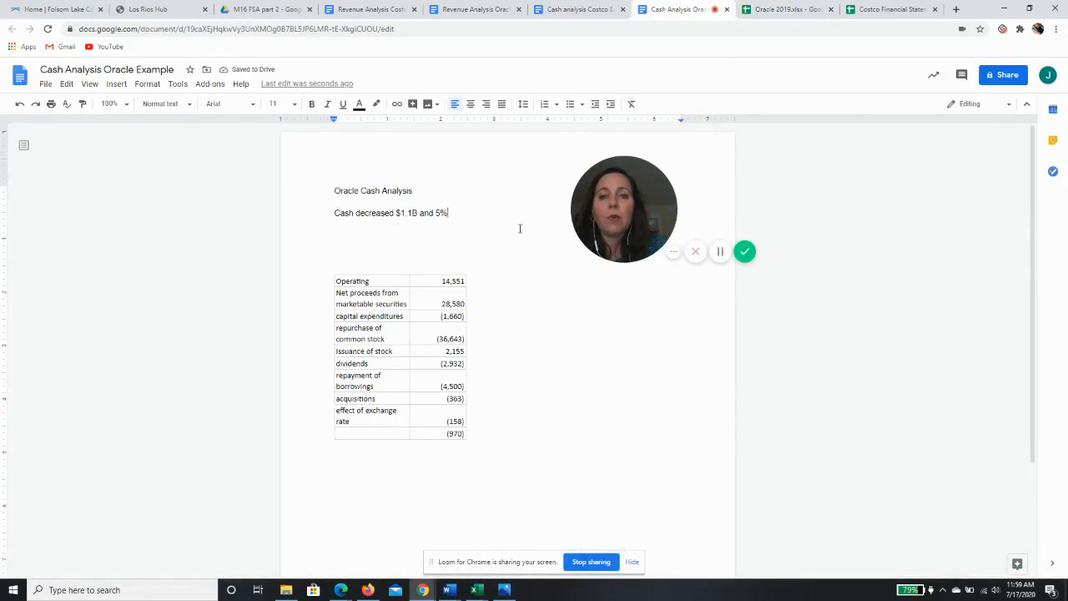
pyautogui.write(' primarily ')
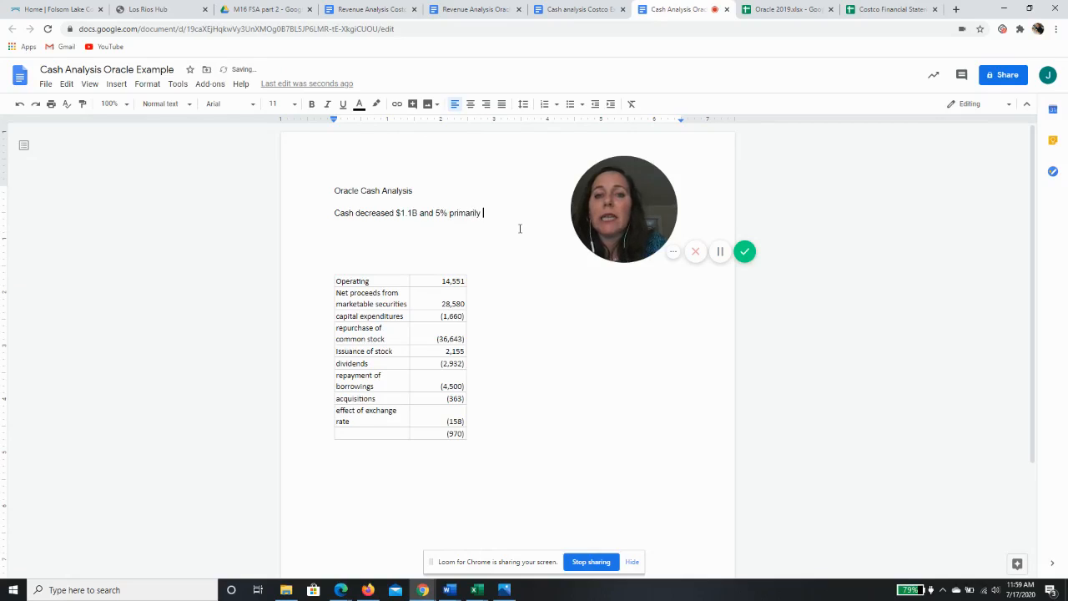
pyautogui.write('due to')
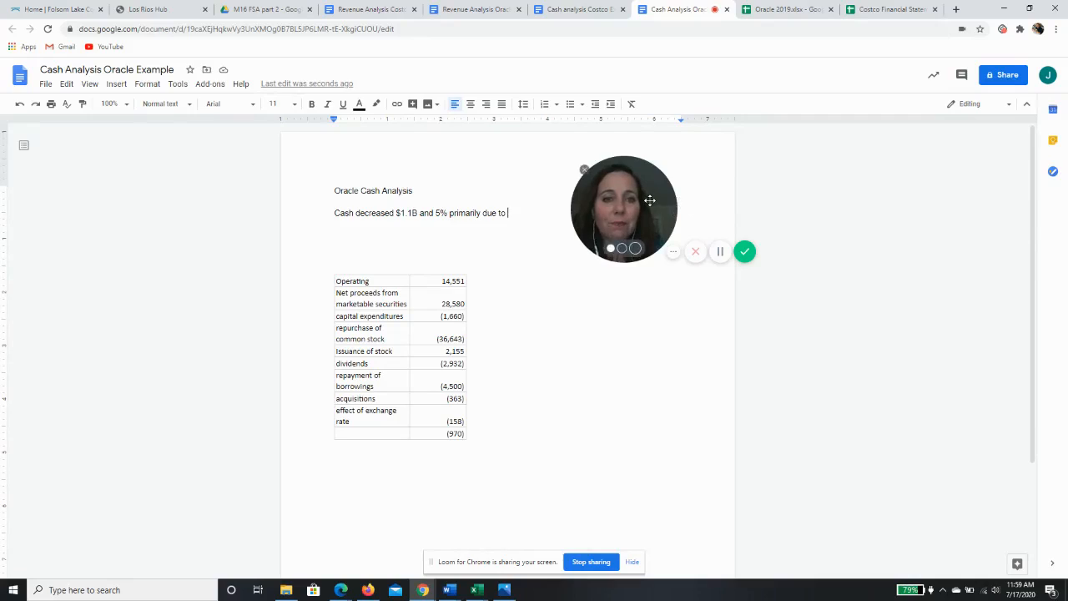
pyautogui.moveTo(648, 201); pyautogui.dragTo(810, 213)
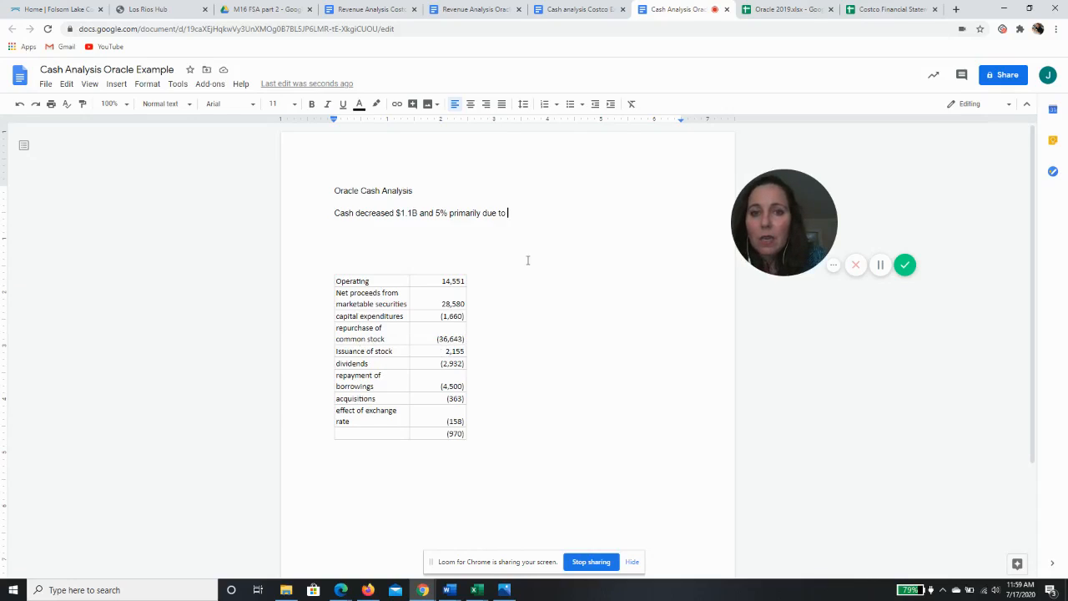
# Continue the sentence with "the repurchase of common stock for $36.6B, "
pyautogui.press('Return')
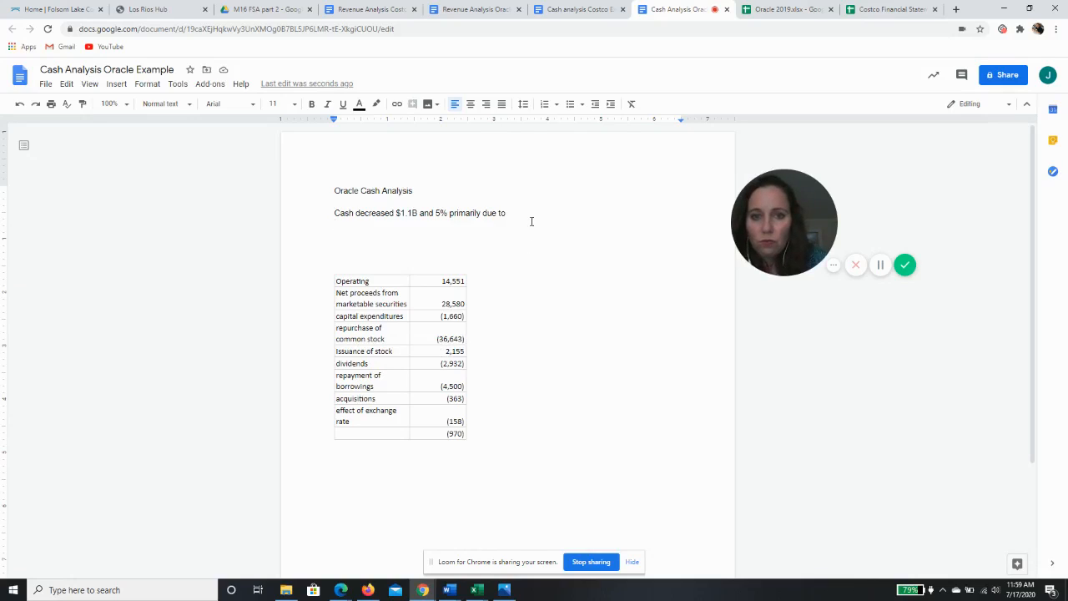
pyautogui.click(529, 216)
pyautogui.write('the ')
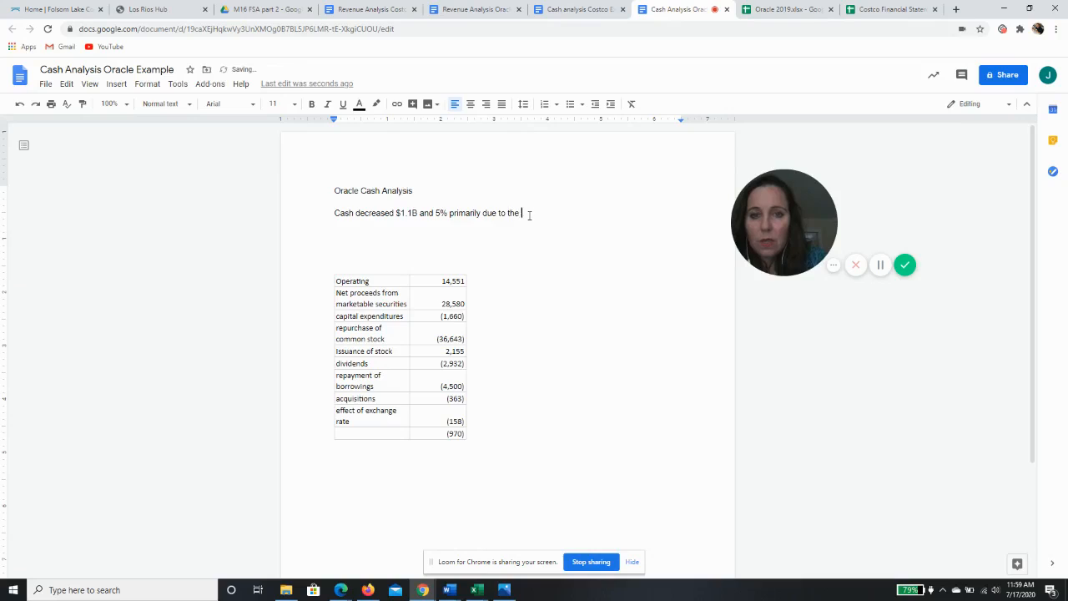
pyautogui.write('repurchase o')
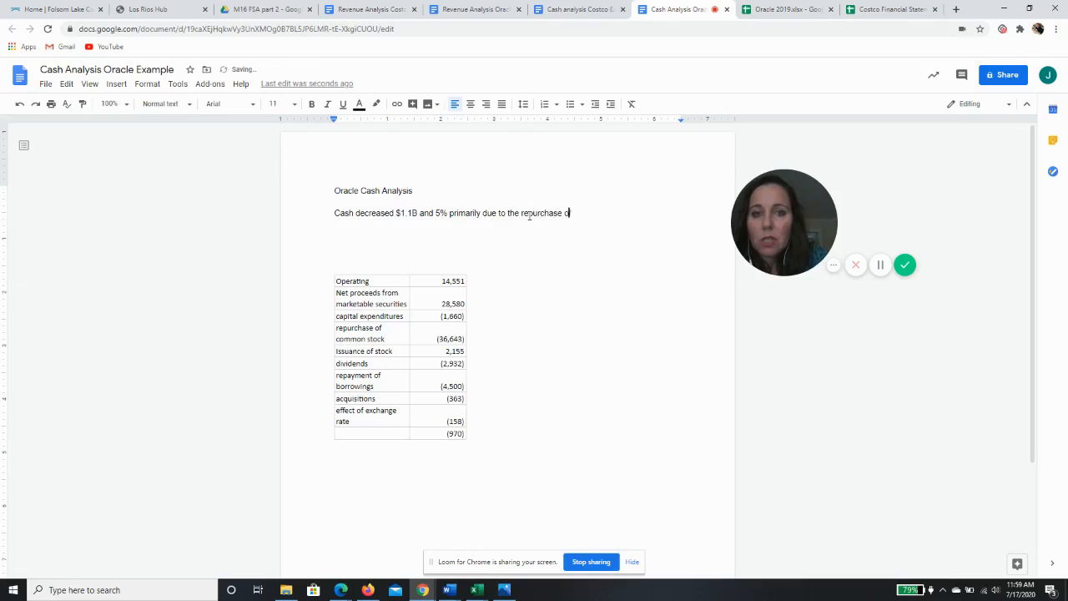
pyautogui.write('f common stock for ')
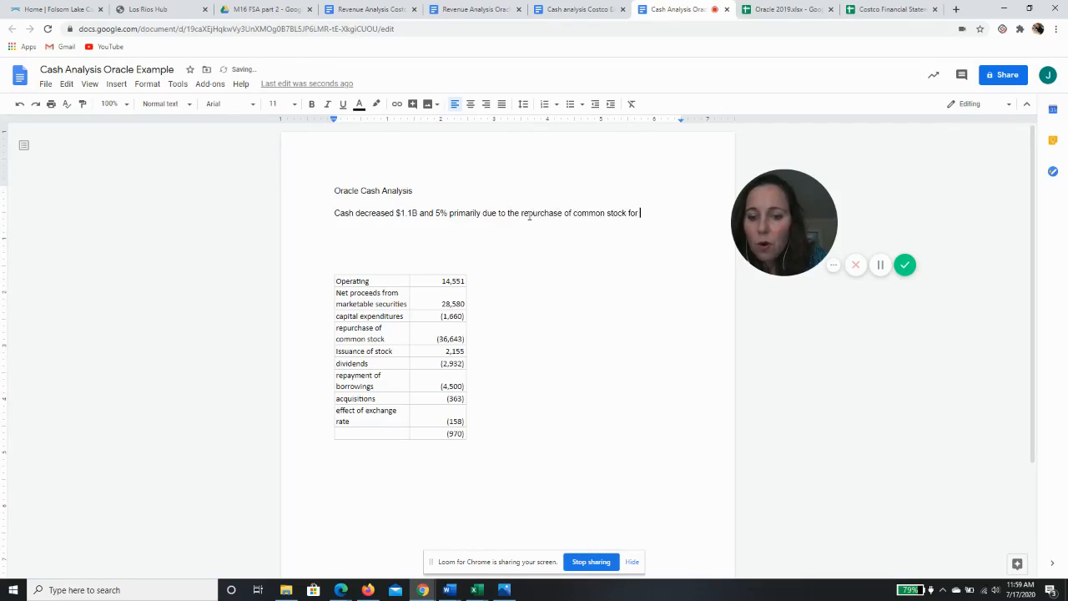
pyautogui.write('$36')
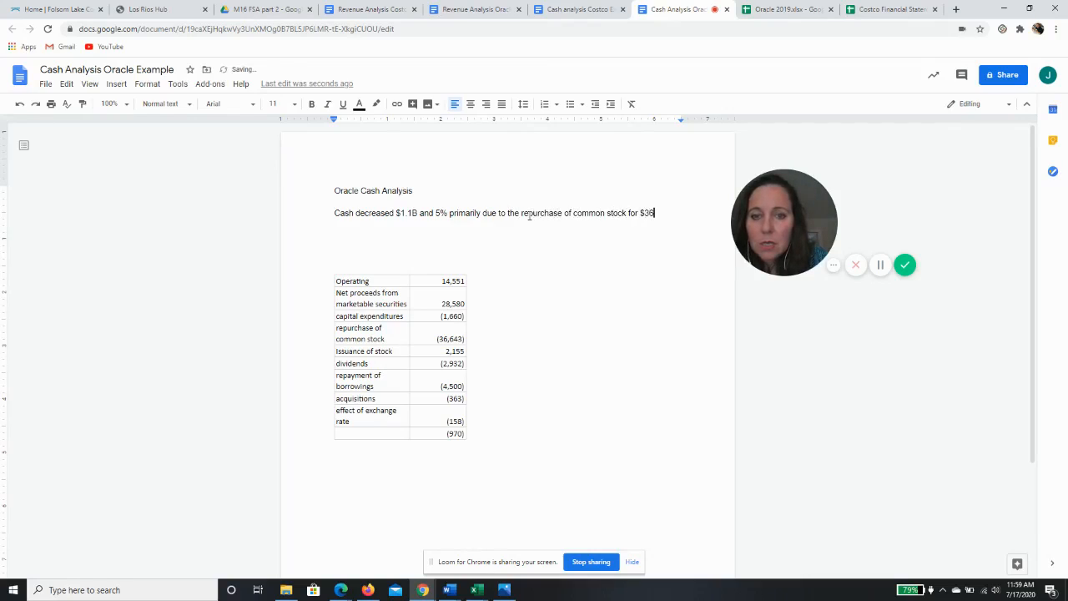
pyautogui.write('.6')
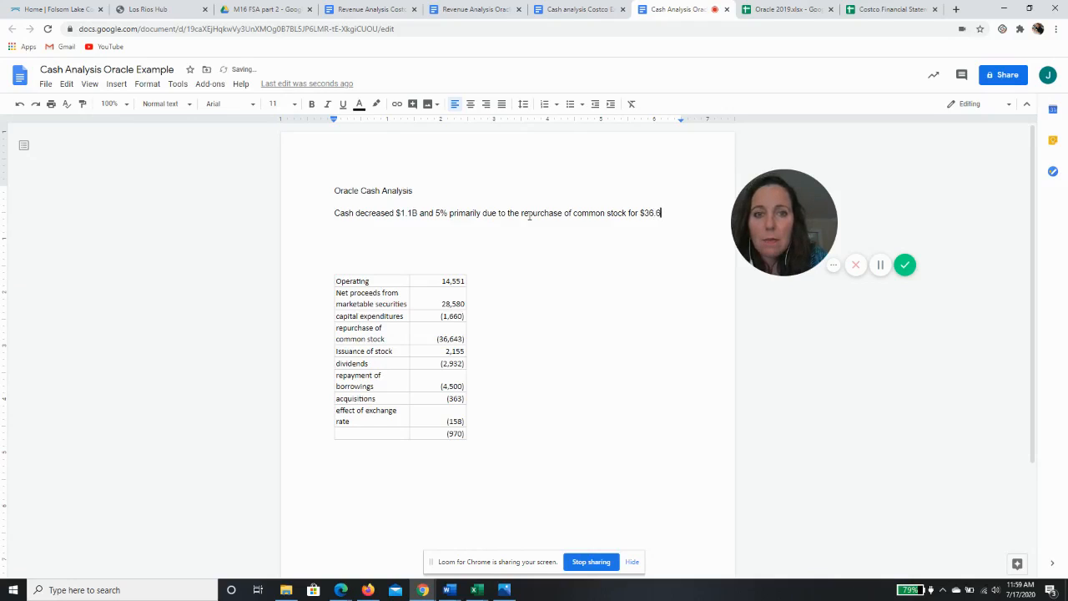
pyautogui.write('M')
pyautogui.press('BackSpace')
pyautogui.write('B')
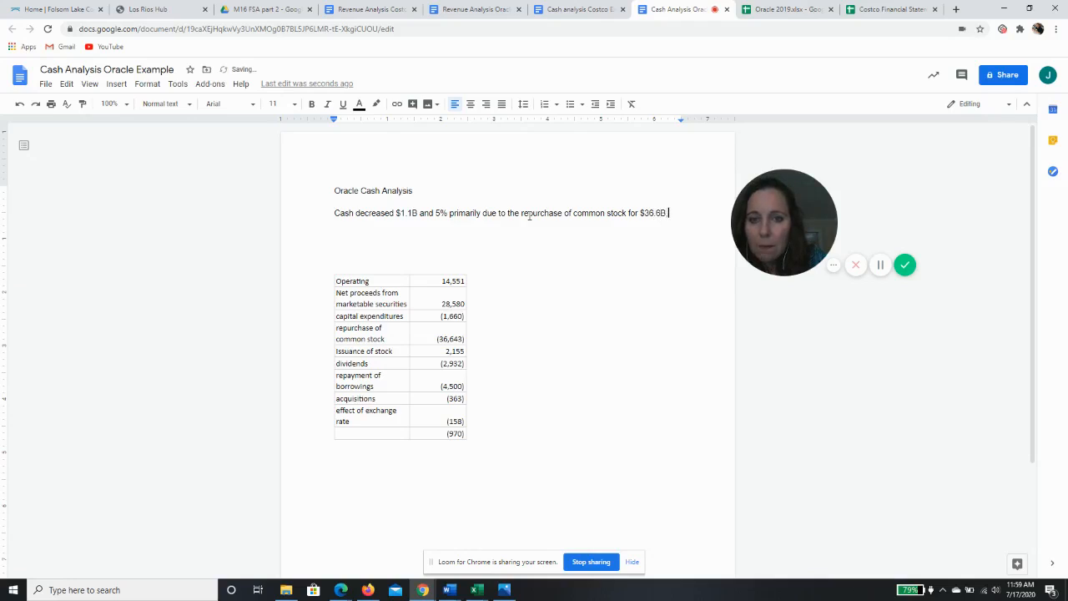
pyautogui.write(', ')
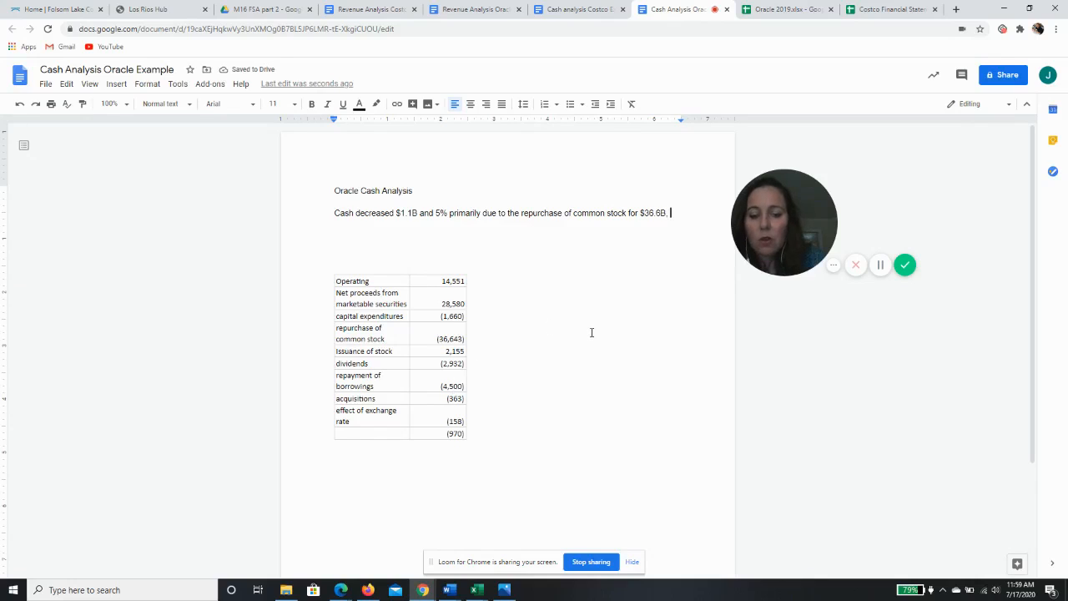
pyautogui.write('repayment of bor')
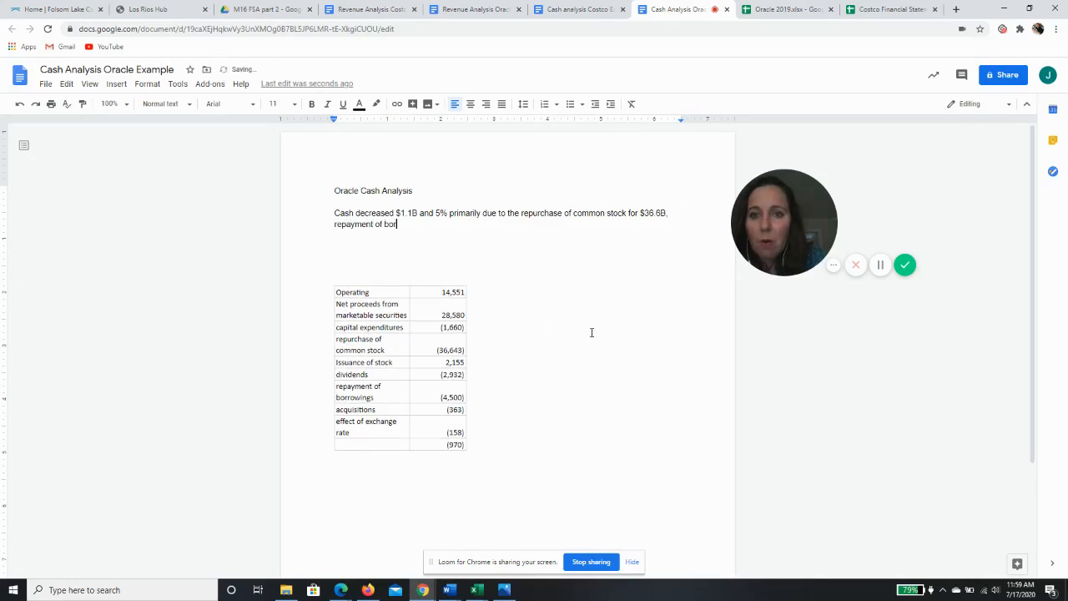
pyautogui.write('rowings of')
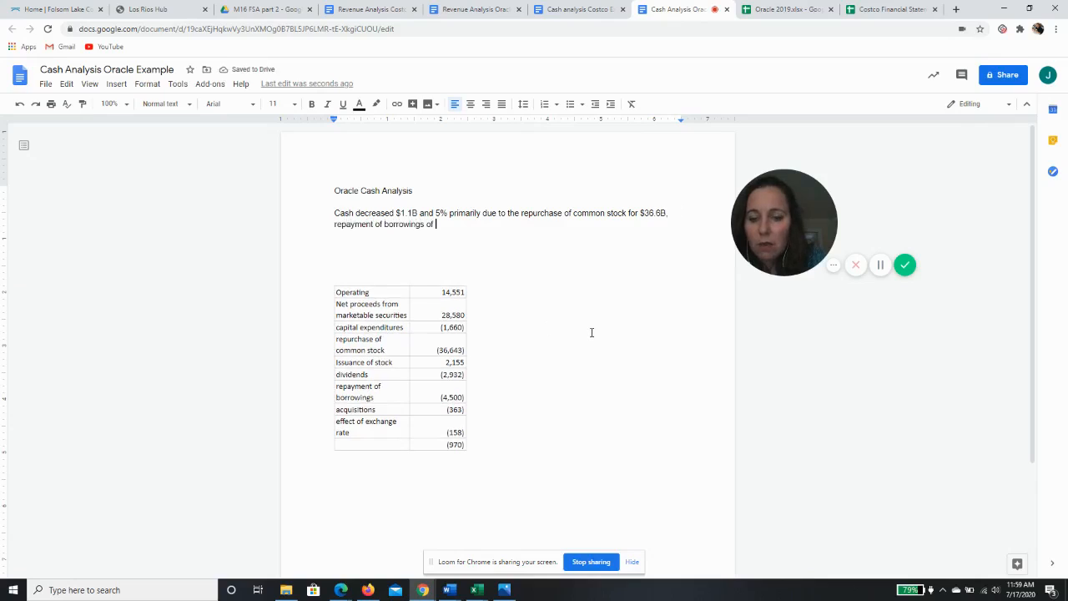
# Add "repayment of borrowings of $4.5B," to the sentence, checking the borrowings figure in the pasted table
pyautogui.write('$4.5')
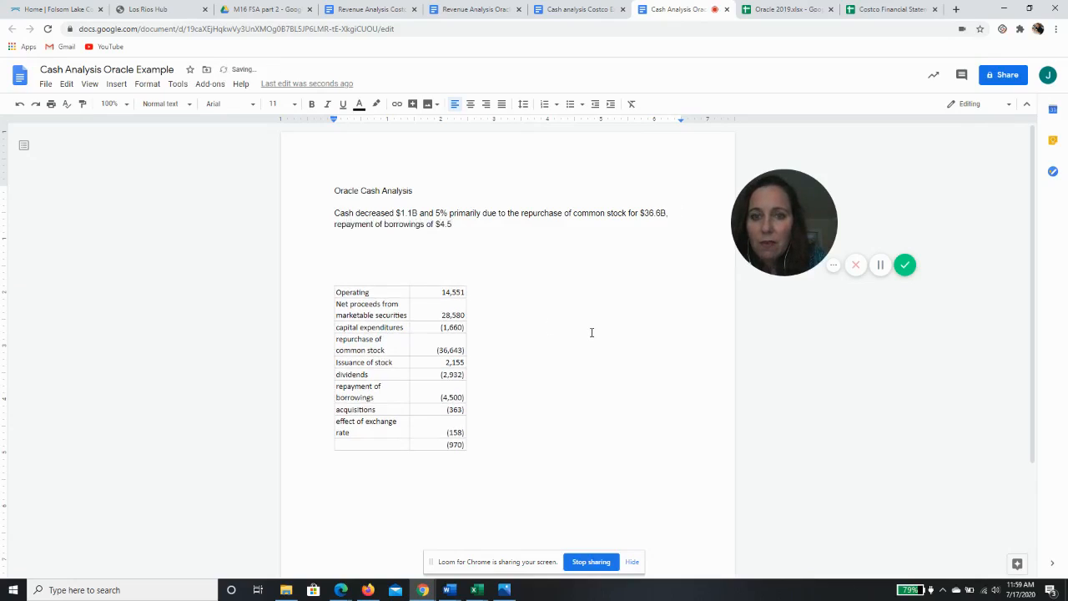
pyautogui.write('B')
pyautogui.click(451, 397)
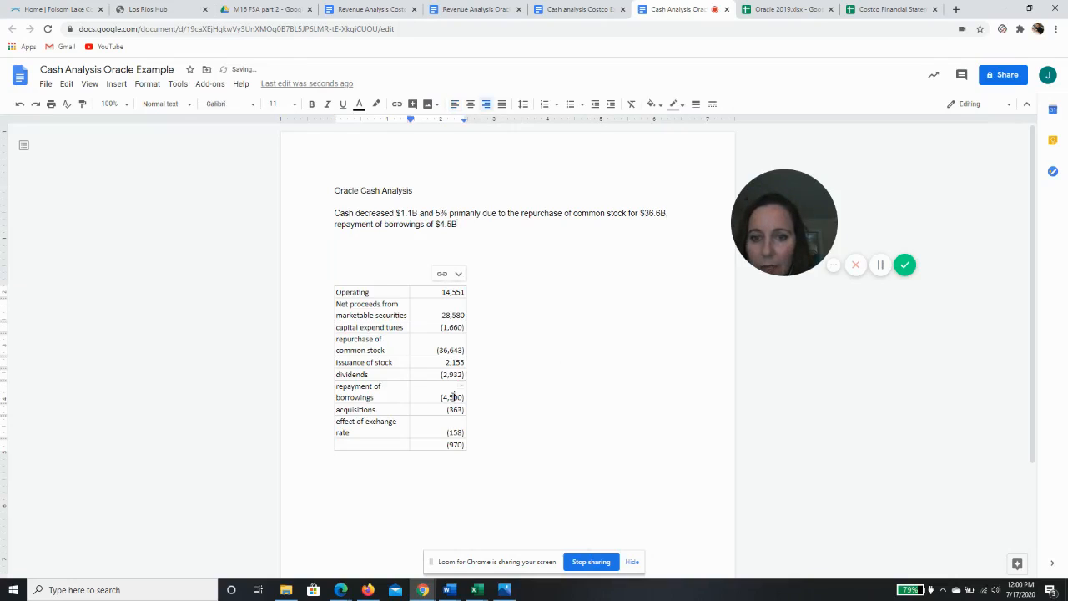
pyautogui.click(481, 225)
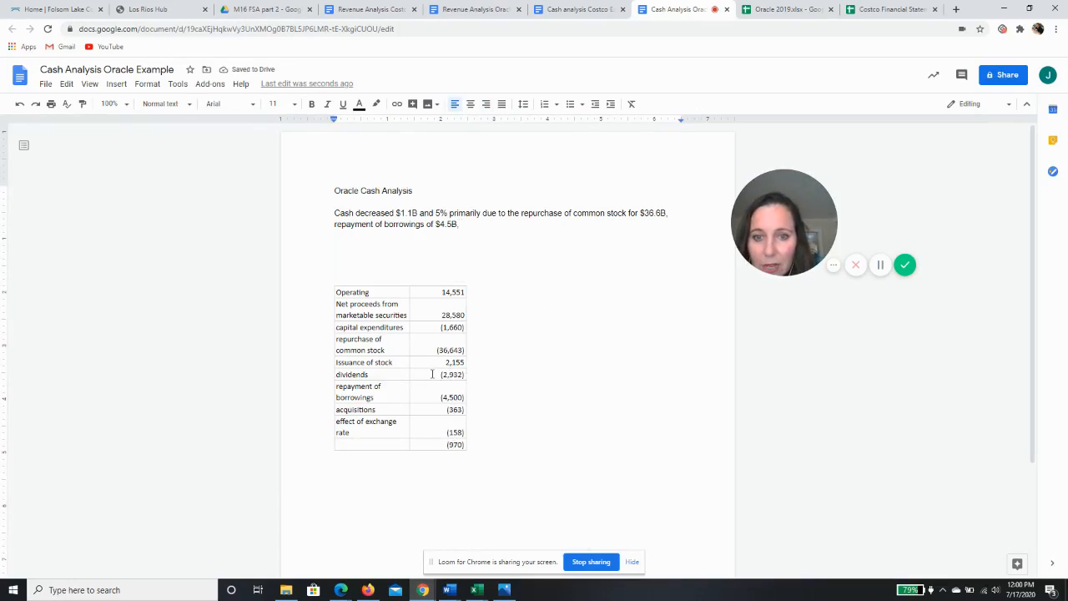
# Continue the analysis sentence with "payment of dividends of $2.9B,"
pyautogui.write('paym')
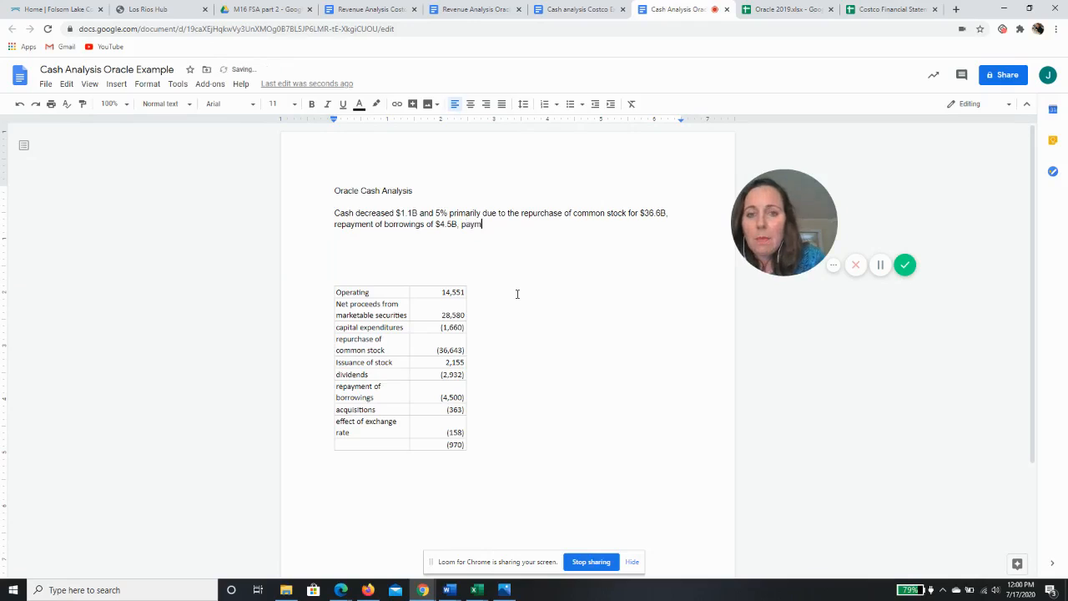
pyautogui.write('ent of dividends fo')
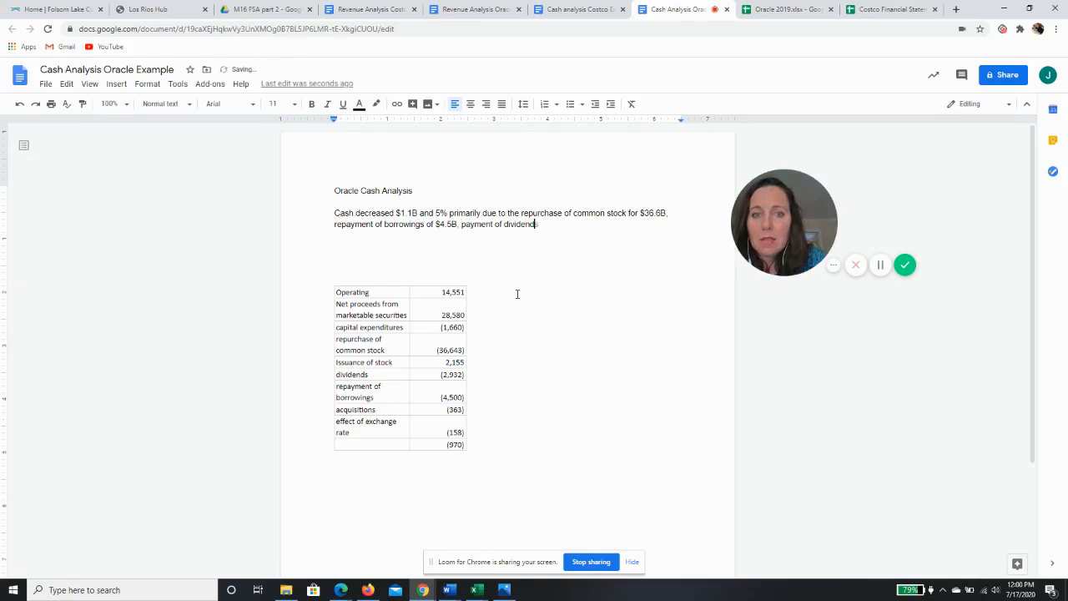
pyautogui.press('BackSpace')
pyautogui.press('BackSpace')
pyautogui.write('o')
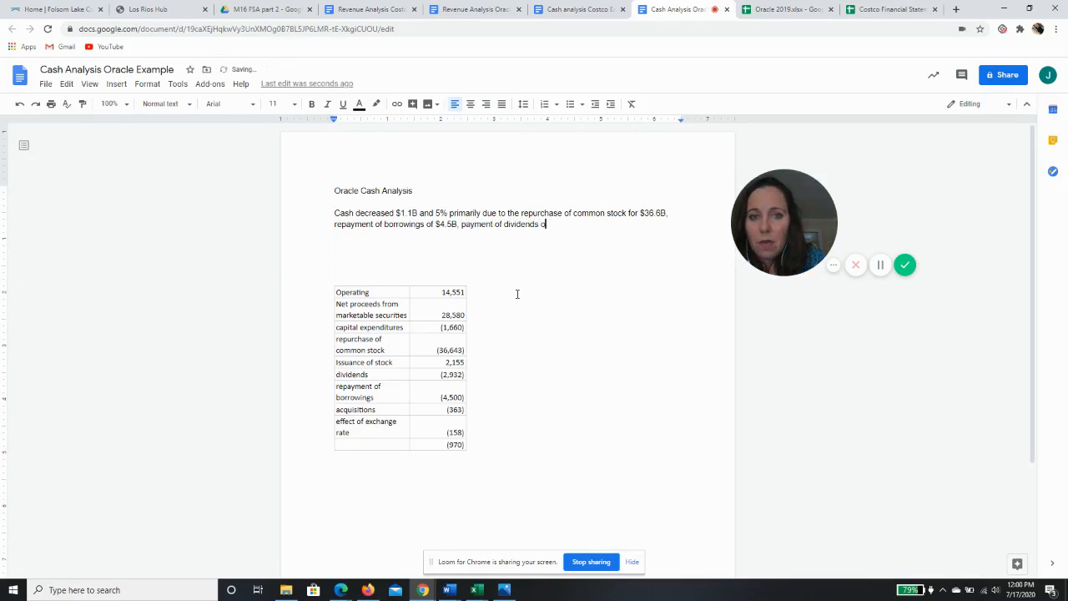
pyautogui.write('f $')
pyautogui.write('2.')
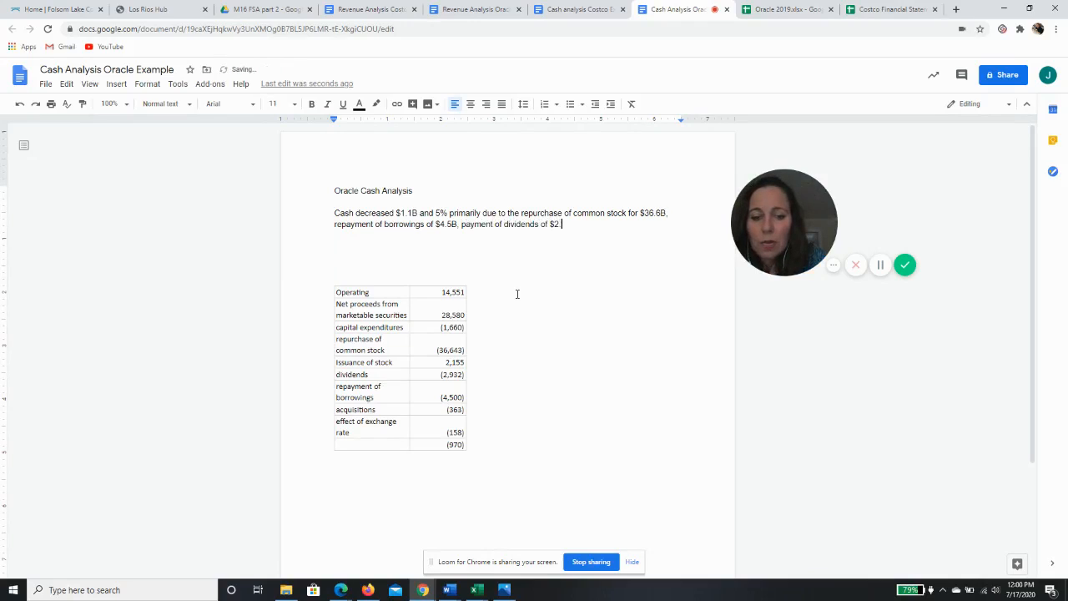
pyautogui.write('9B')
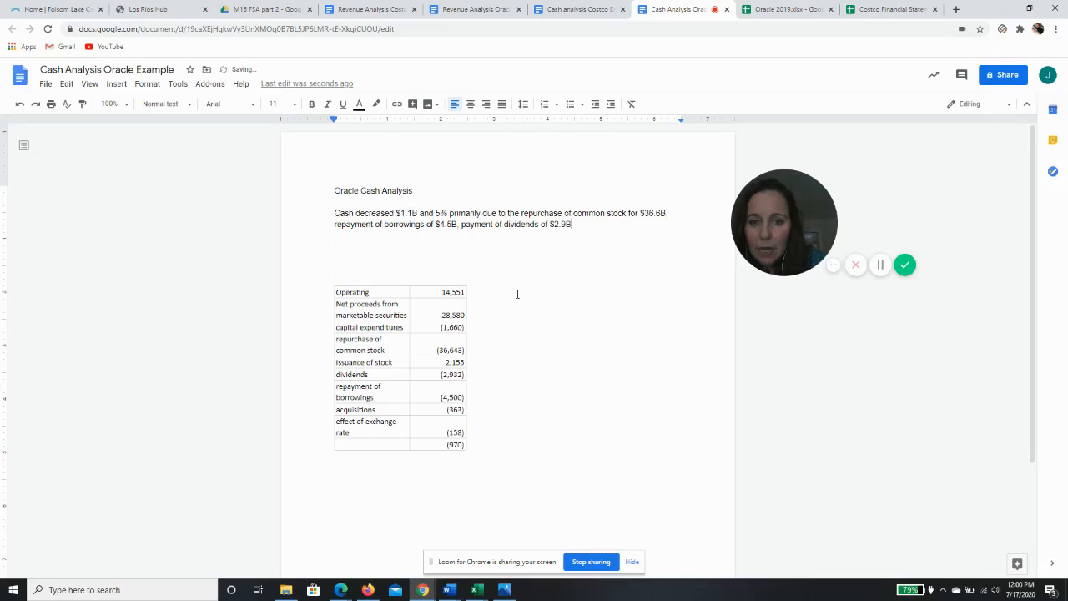
pyautogui.write(' and')
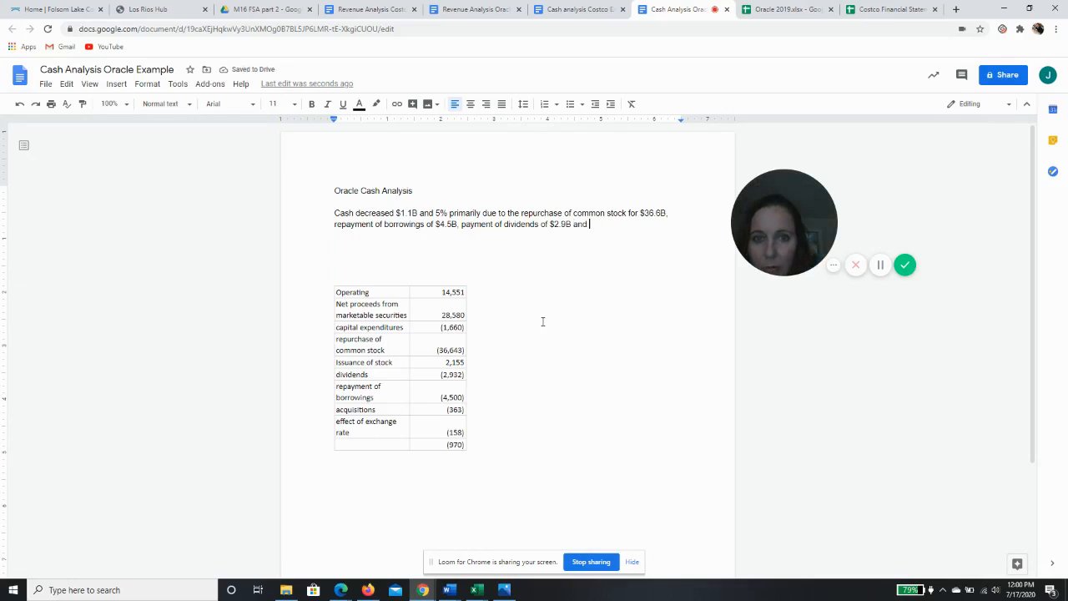
pyautogui.press('BackSpace')
pyautogui.press('BackSpace')
pyautogui.press('BackSpace')
pyautogui.press('BackSpace')
pyautogui.press('BackSpace')
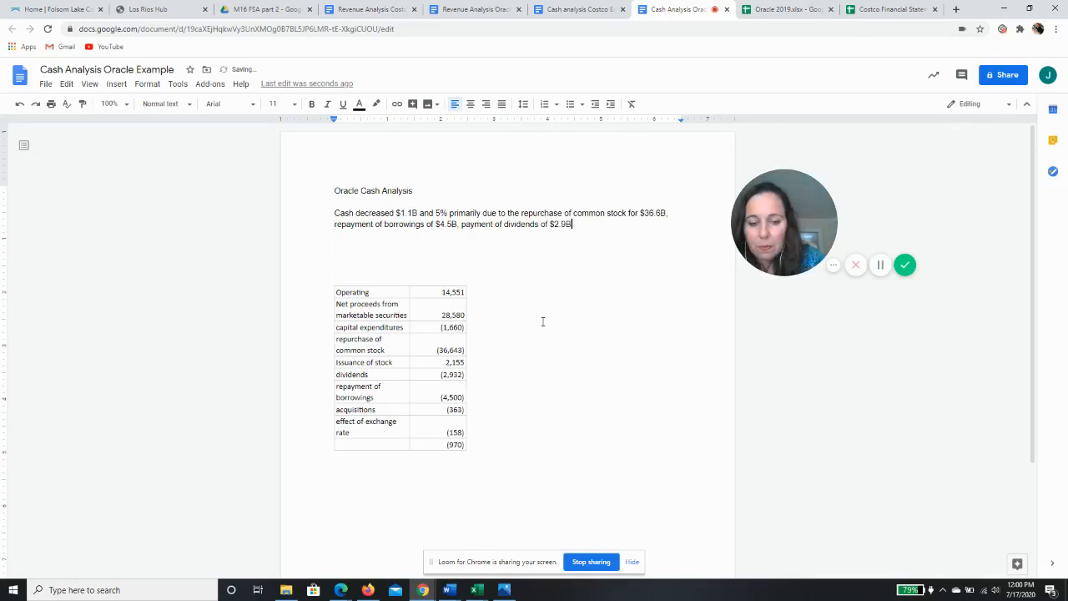
pyautogui.write(',')
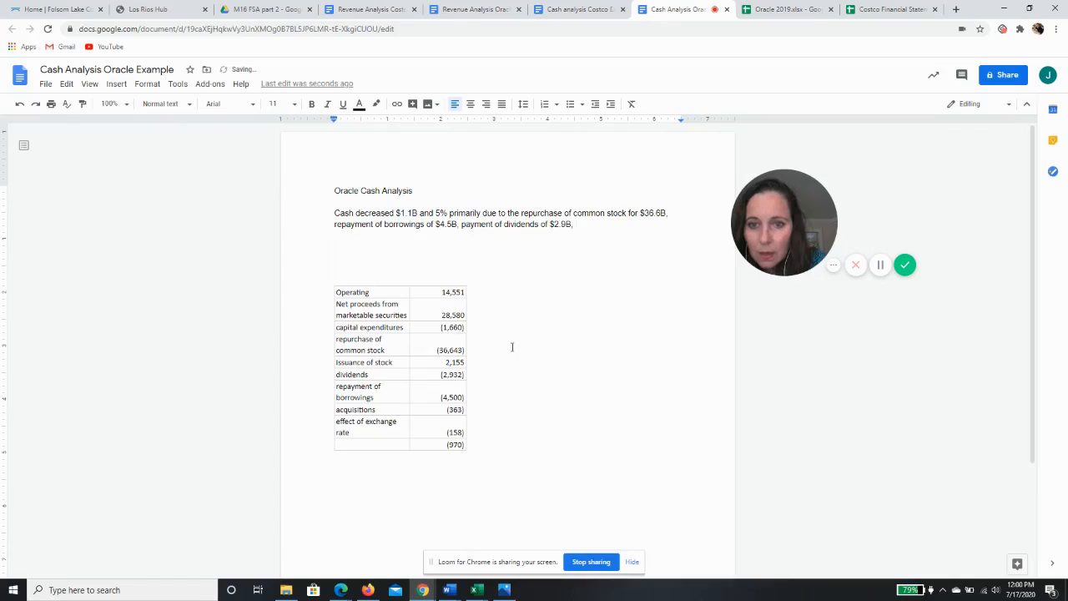
pyautogui.write(' capital e')
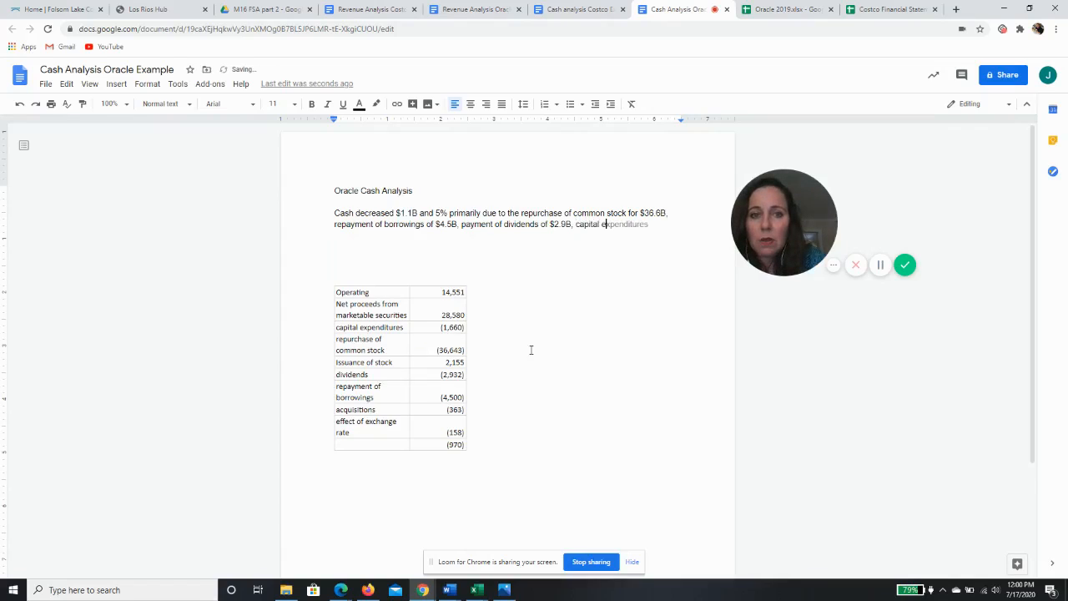
pyautogui.write('xpedi')
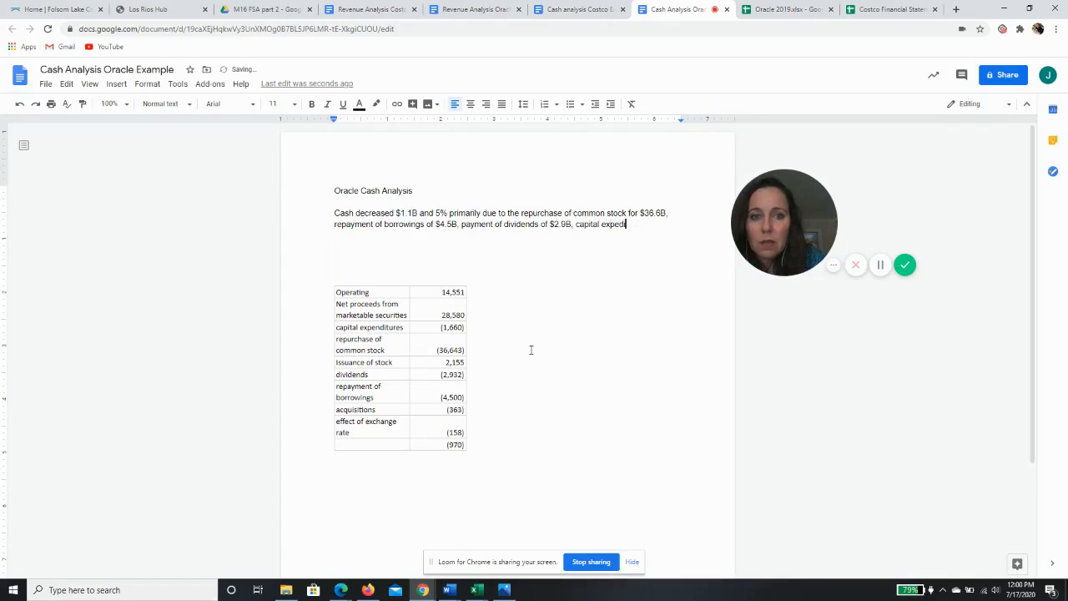
pyautogui.write('ditures of ')
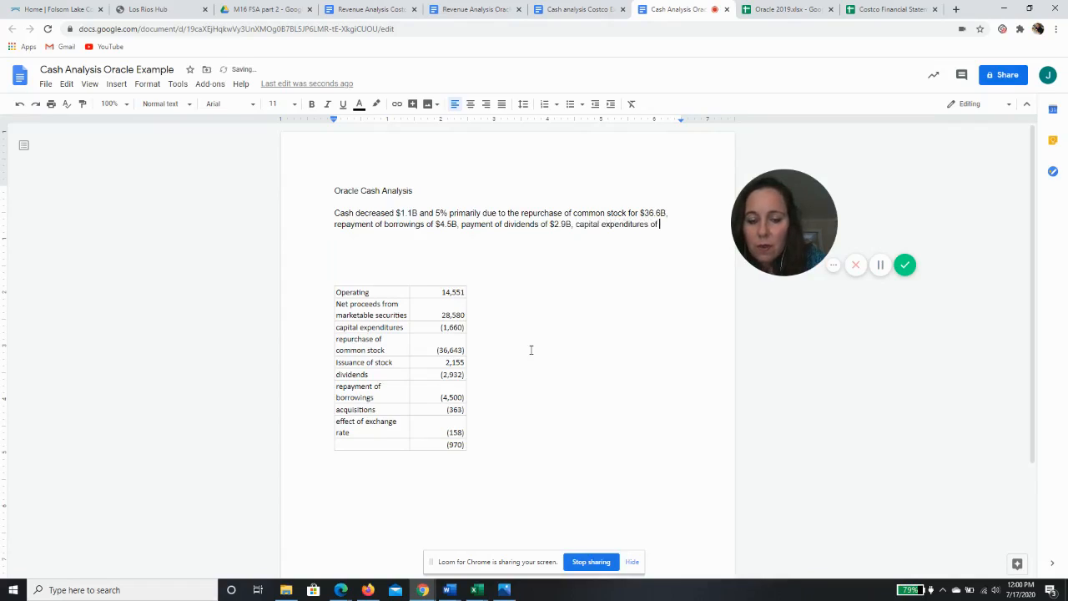
pyautogui.write('$')
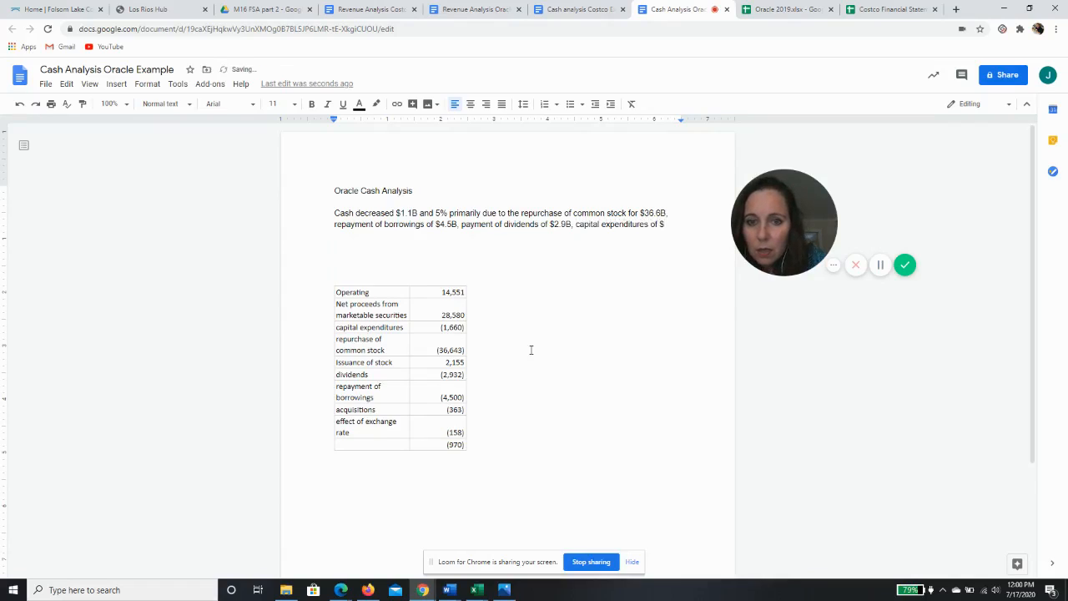
pyautogui.write('1')
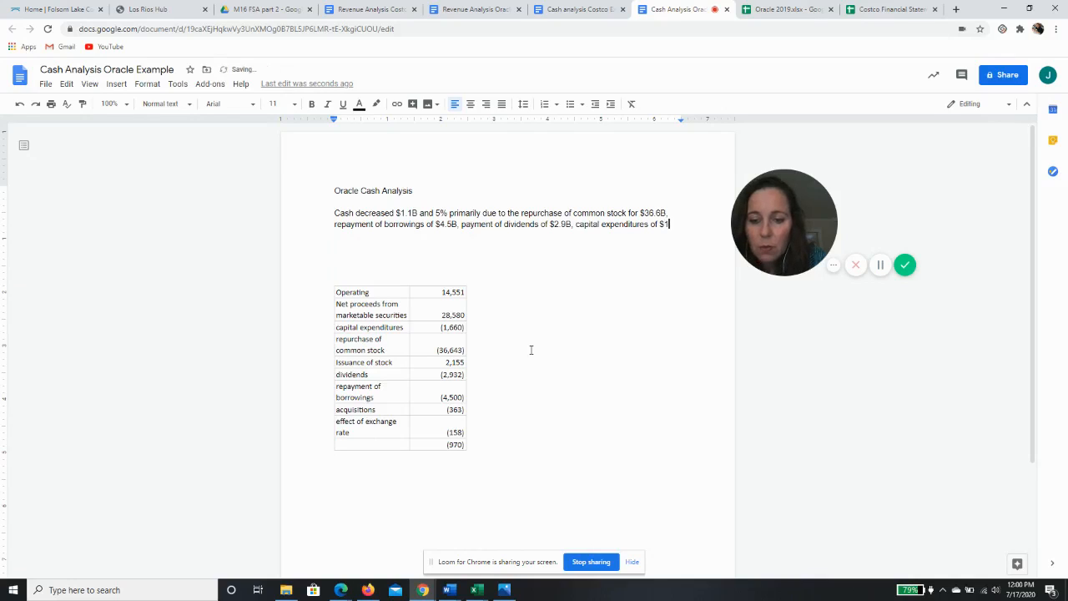
pyautogui.write('.7B')
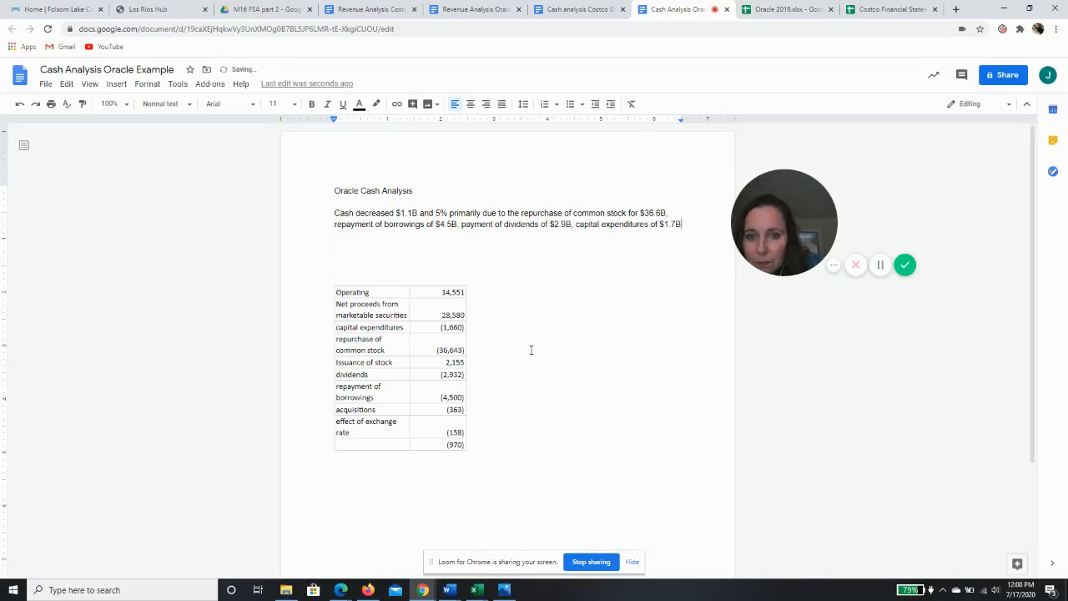
pyautogui.write(', ')
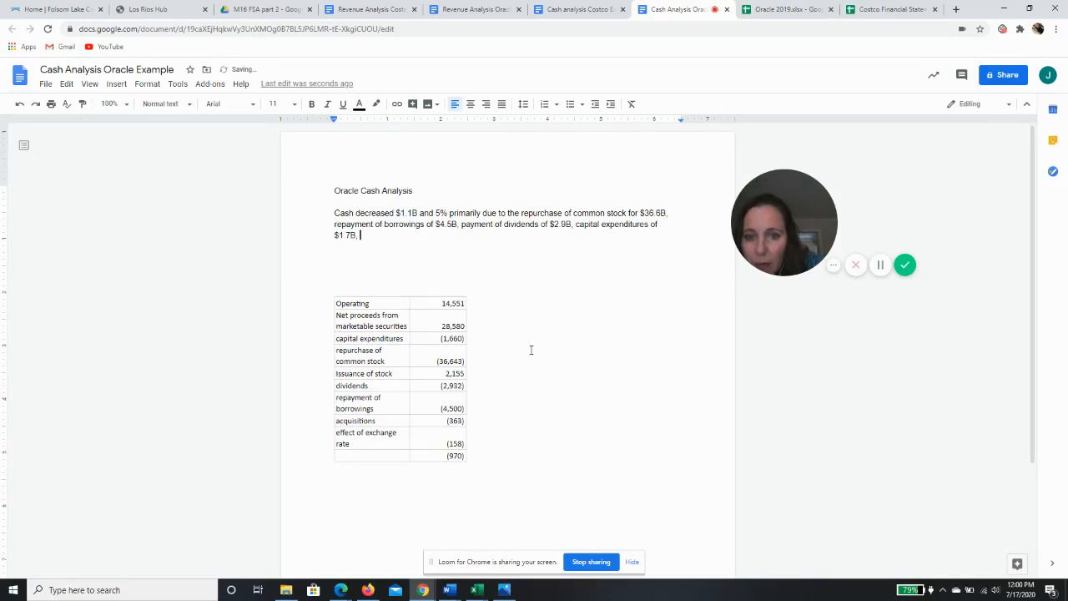
pyautogui.write('acquistions')
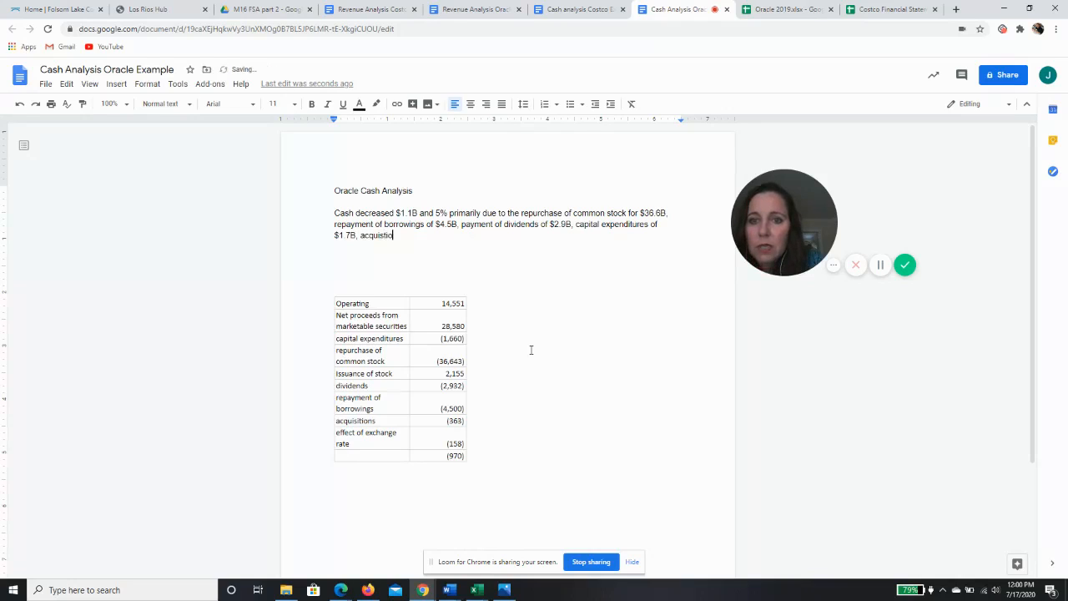
pyautogui.write(' for')
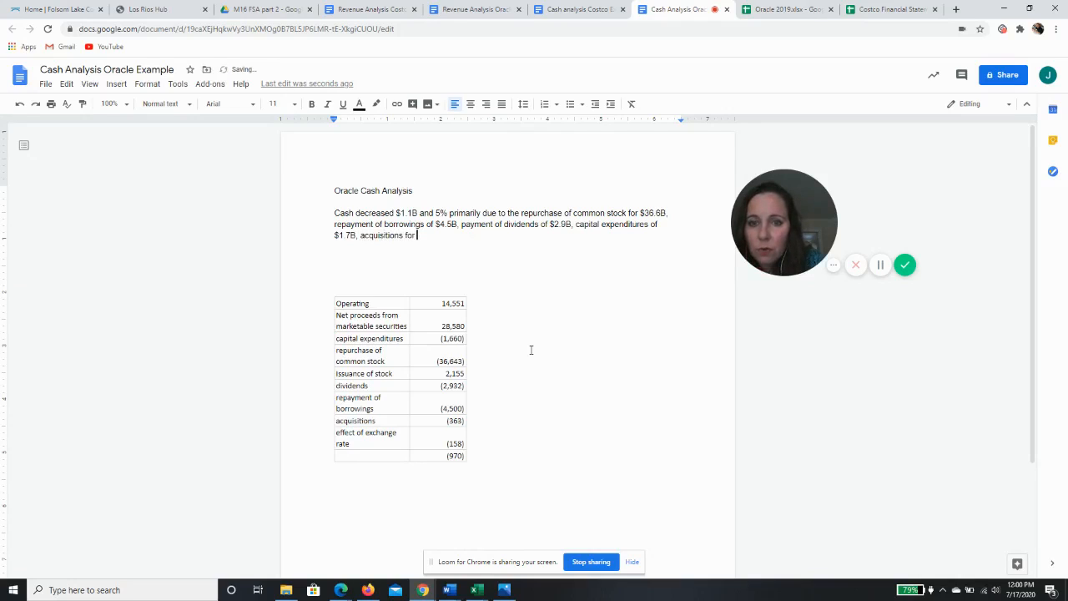
# Add "acquisitions of $400M" to the sentence
pyautogui.press('BackSpace')
pyautogui.press('BackSpace')
pyautogui.press('BackSpace')
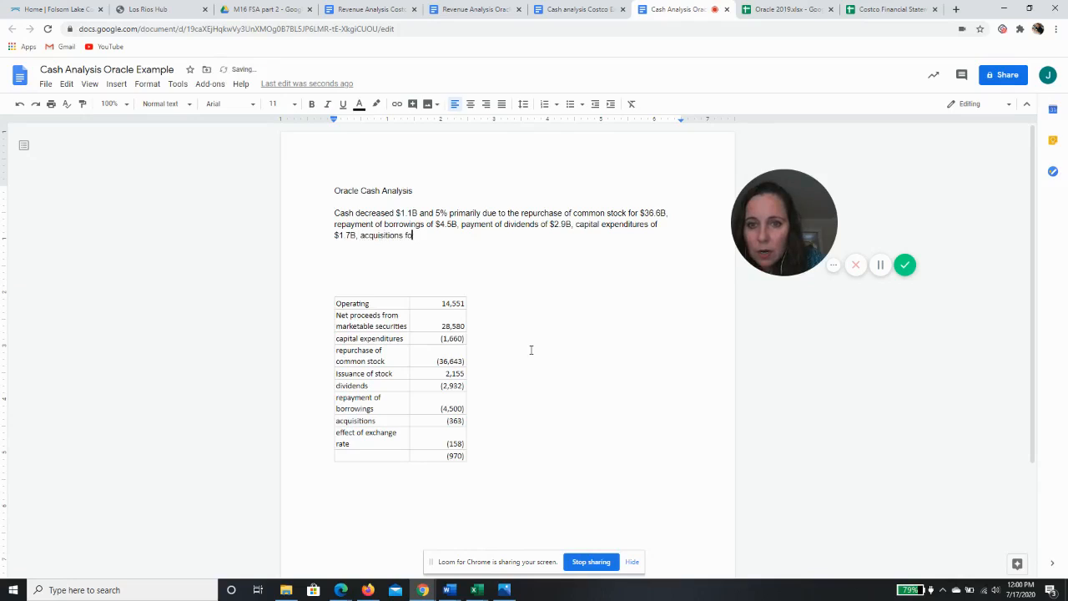
pyautogui.write('of')
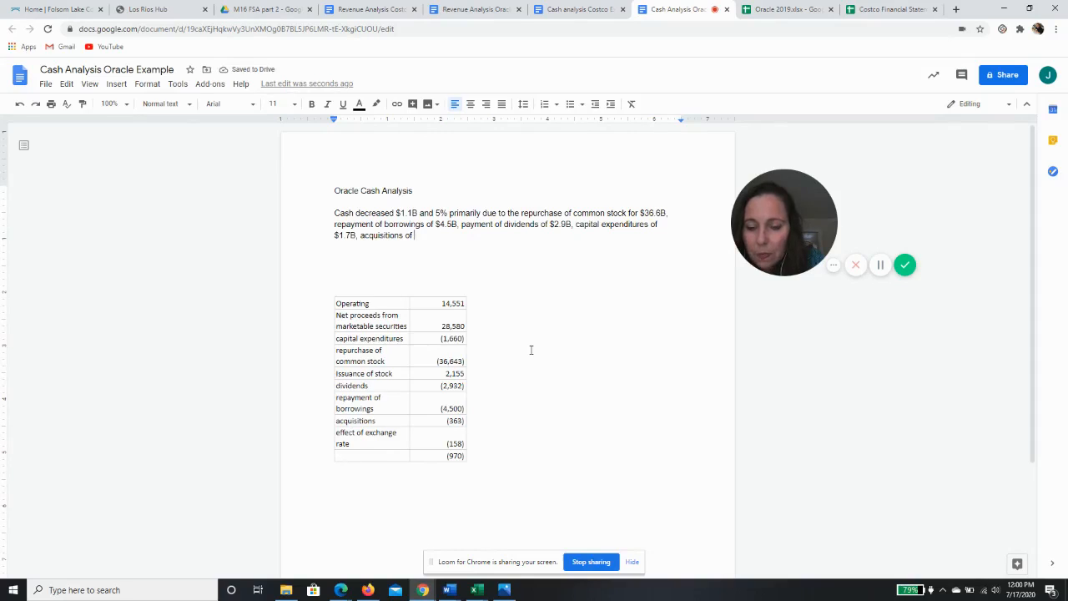
pyautogui.write(' $400M')
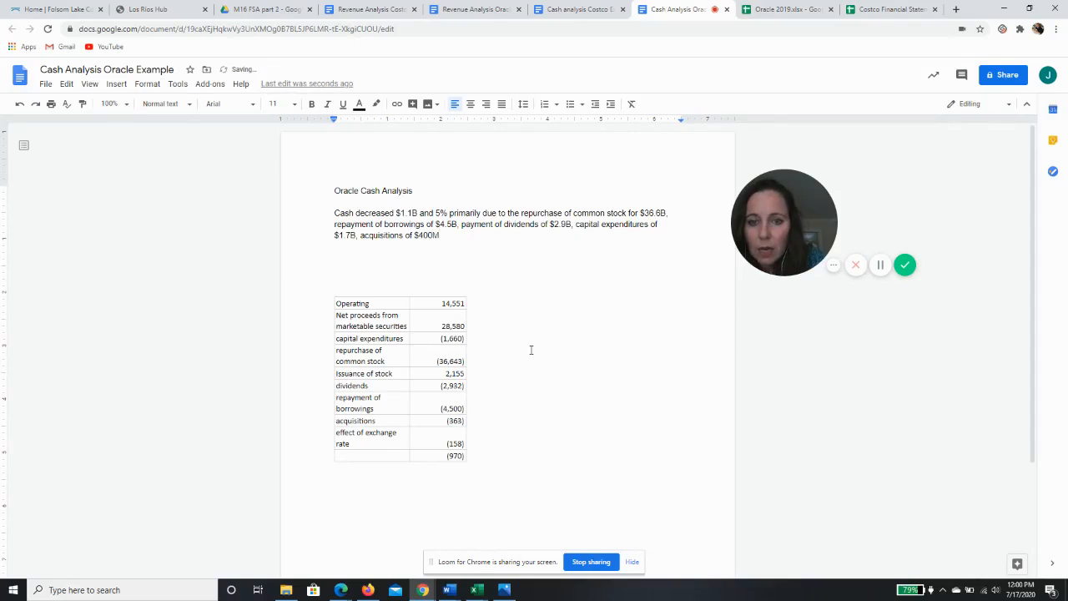
pyautogui.write(' and the effect')
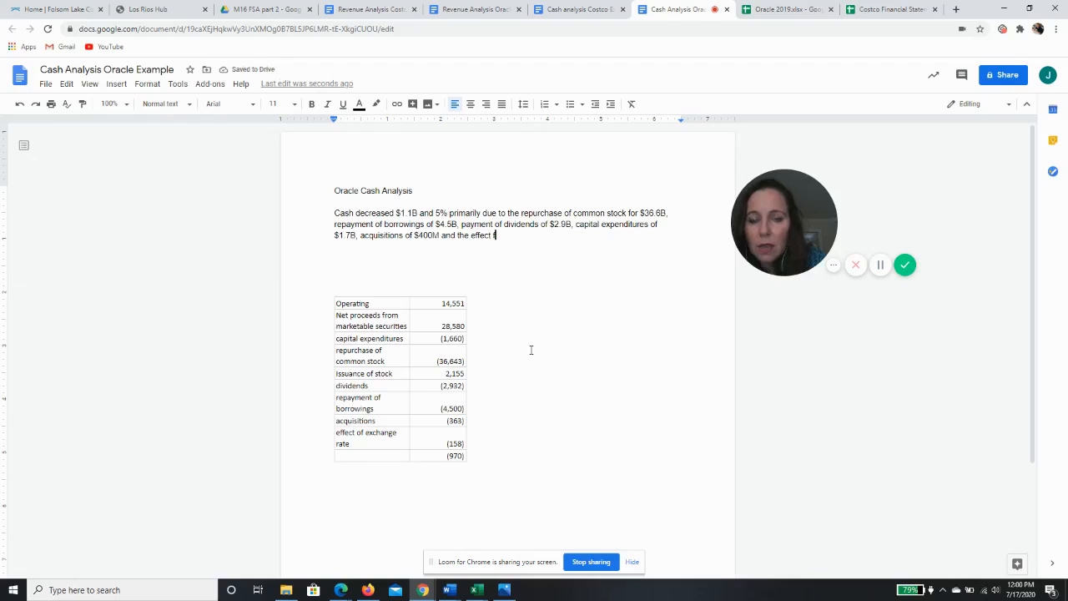
pyautogui.write(' of')
pyautogui.write(' e')
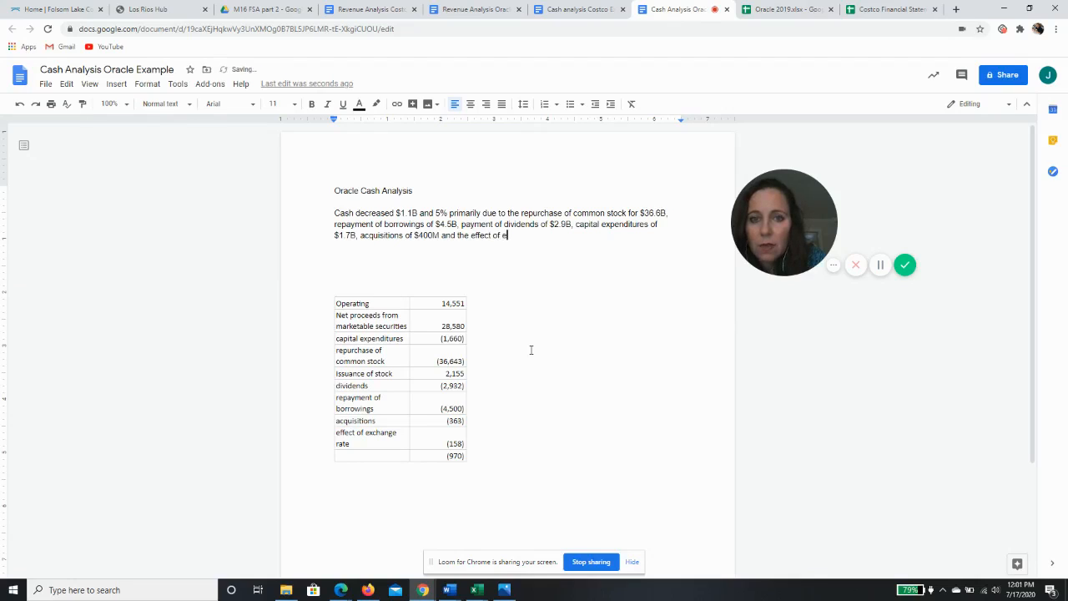
pyautogui.write('xchange rat')
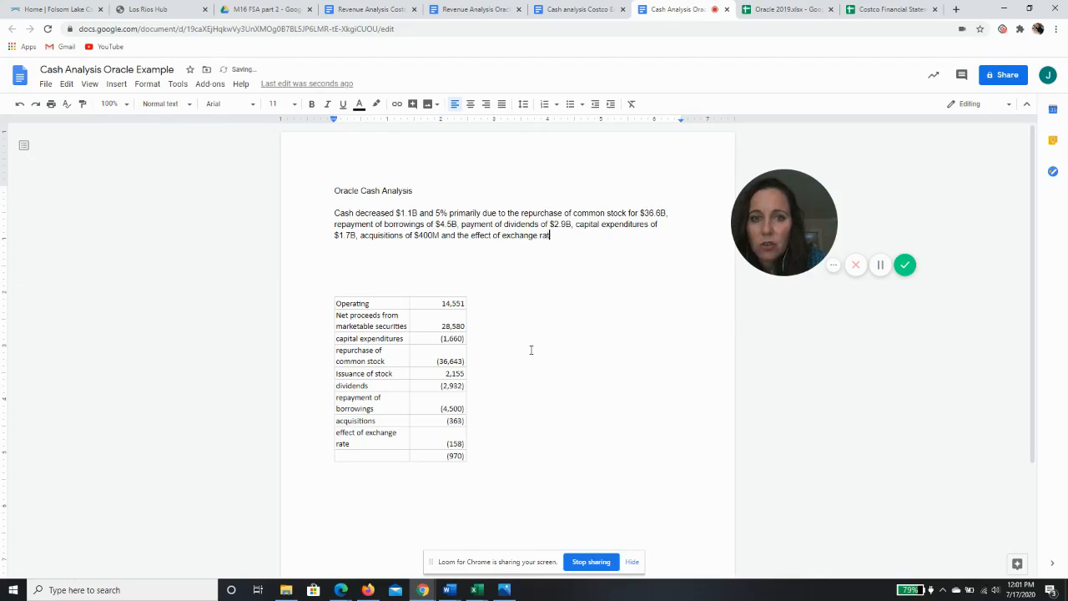
pyautogui.write('e fluctuation of')
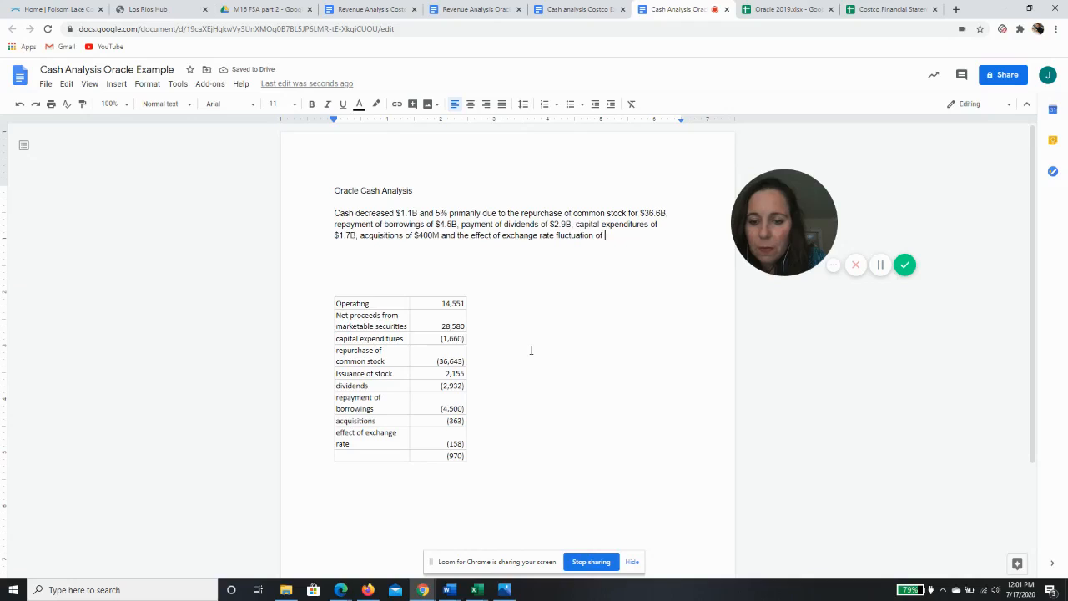
pyautogui.write(' $20')
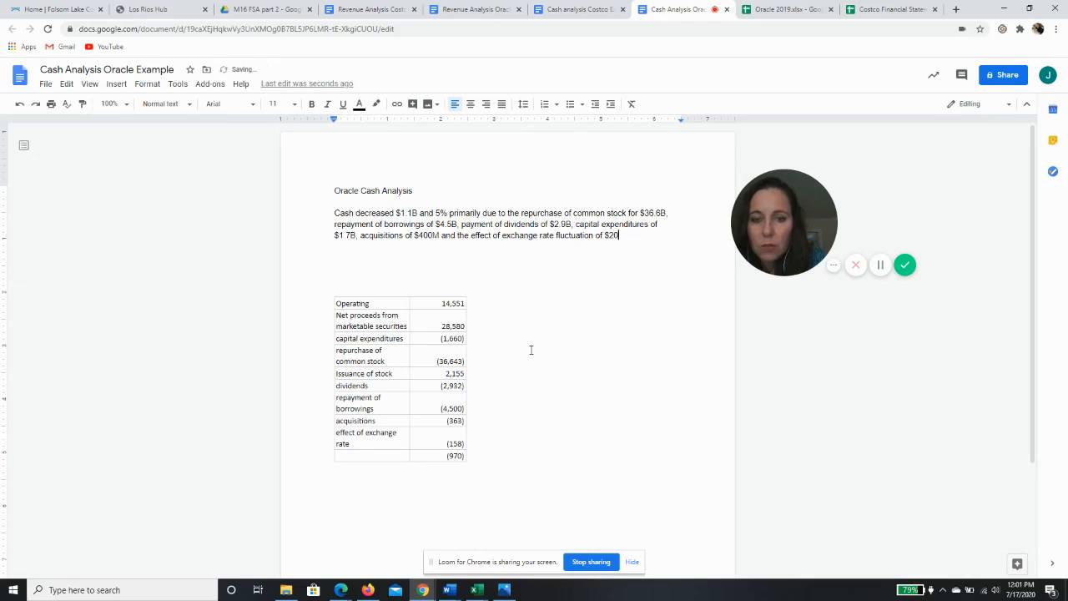
pyautogui.write('0M')
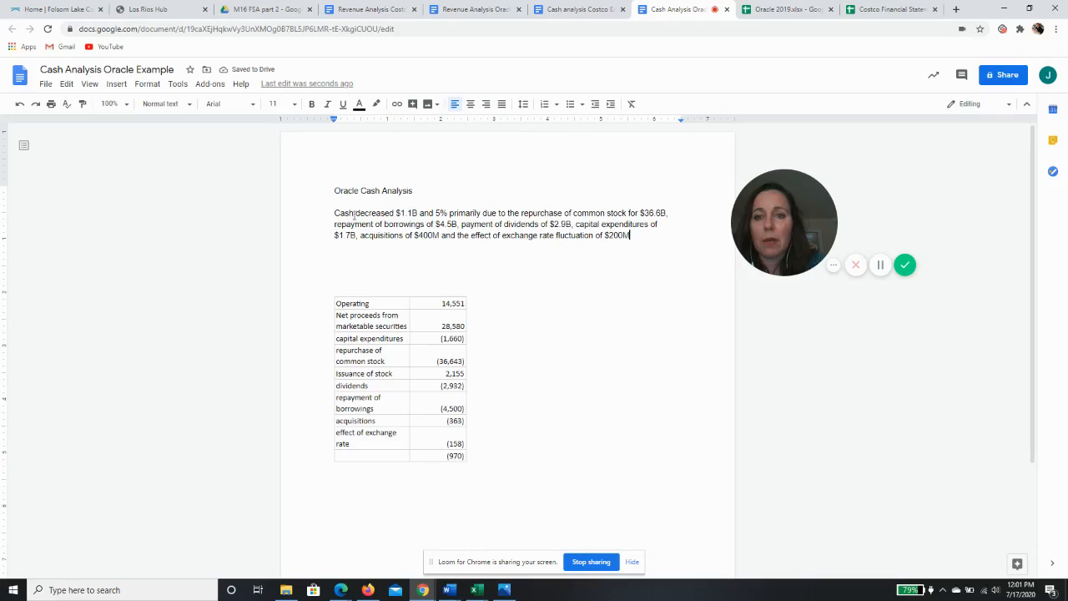
# Return to the end of the paragraph and append ", partially offset by"
pyautogui.moveTo(354, 214); pyautogui.dragTo(395, 214)
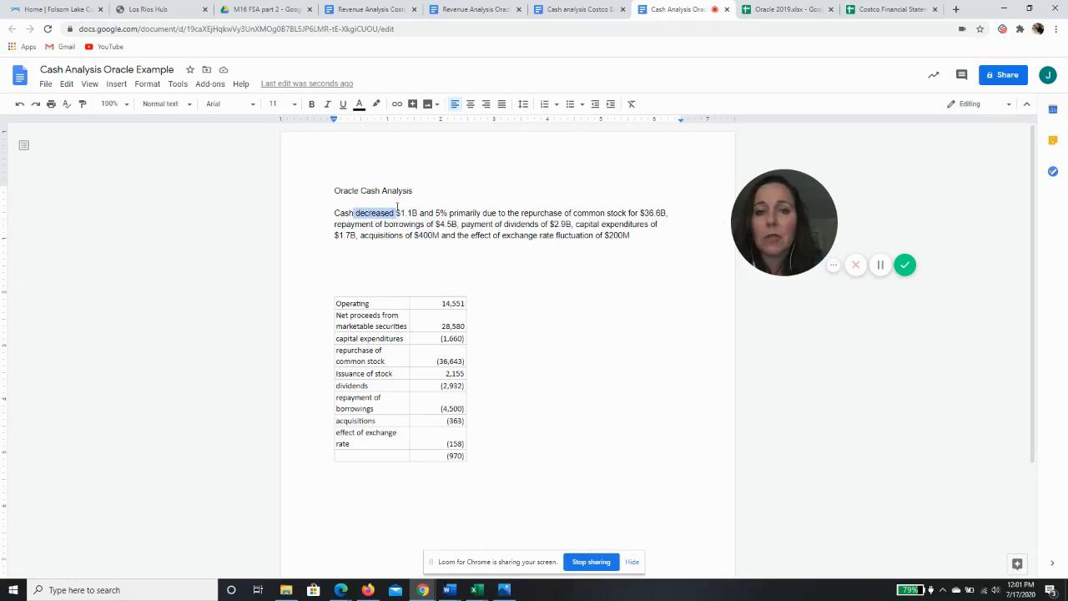
pyautogui.click(638, 236)
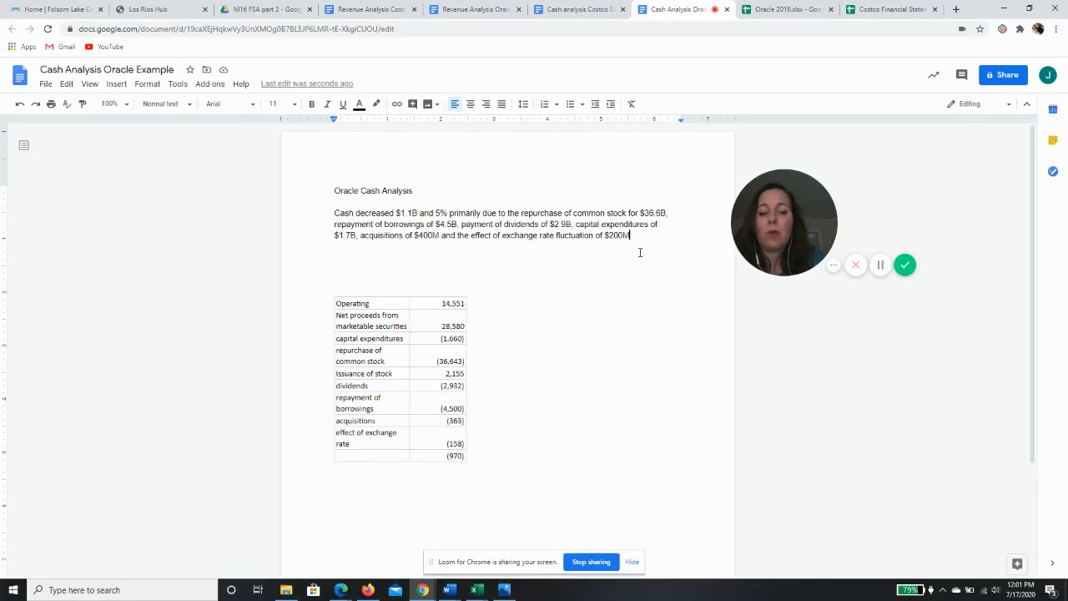
pyautogui.write(', par')
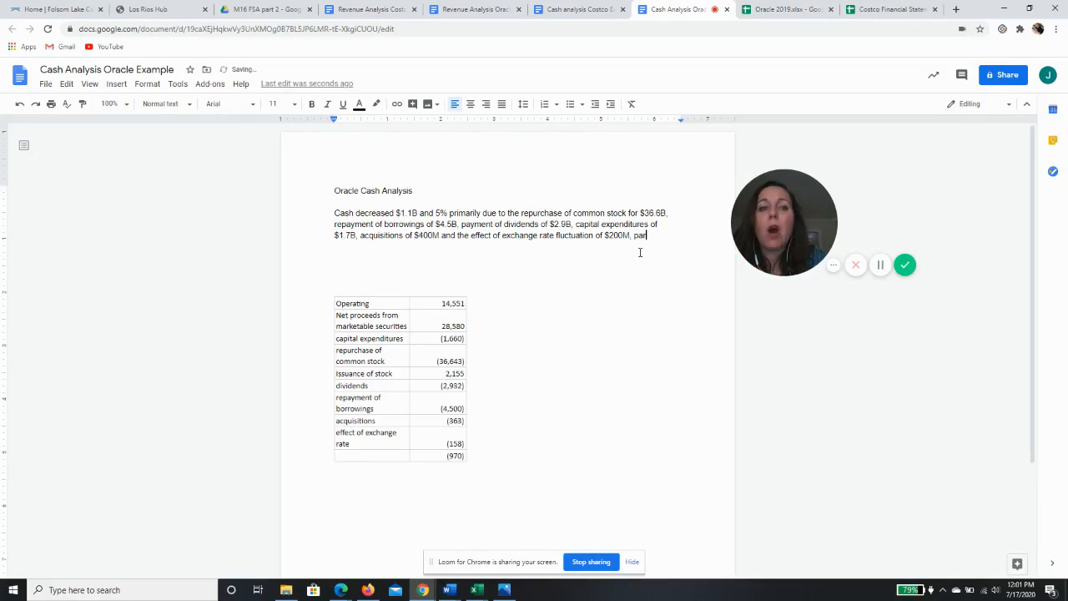
pyautogui.write('tially offset ')
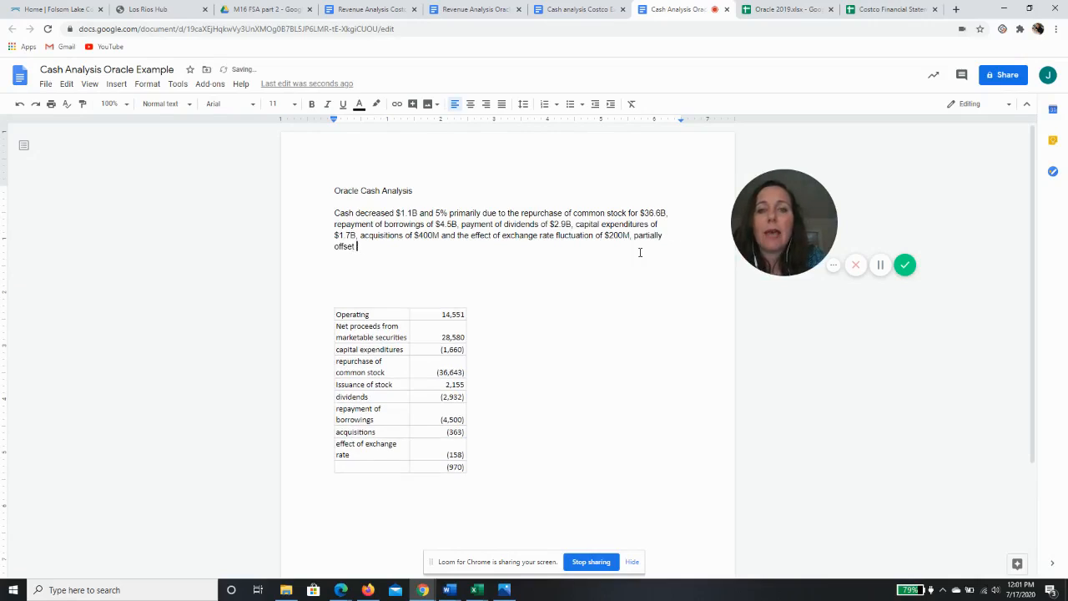
pyautogui.write('by')
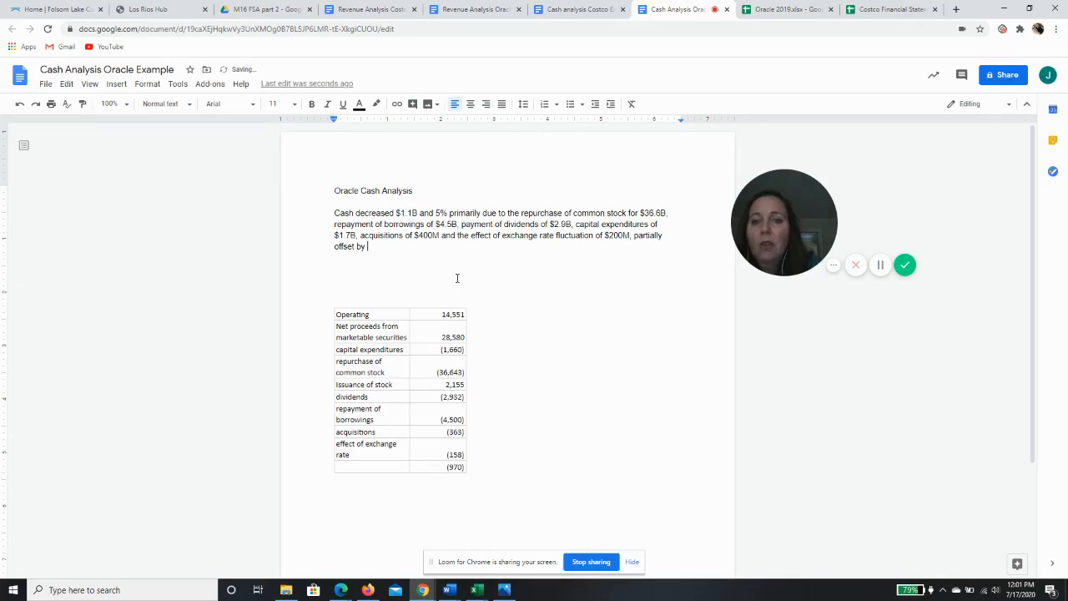
# Append "net proceeds from marketable securities of $28.6B," after "partially offset by" in the paragraph
pyautogui.write('net procee')
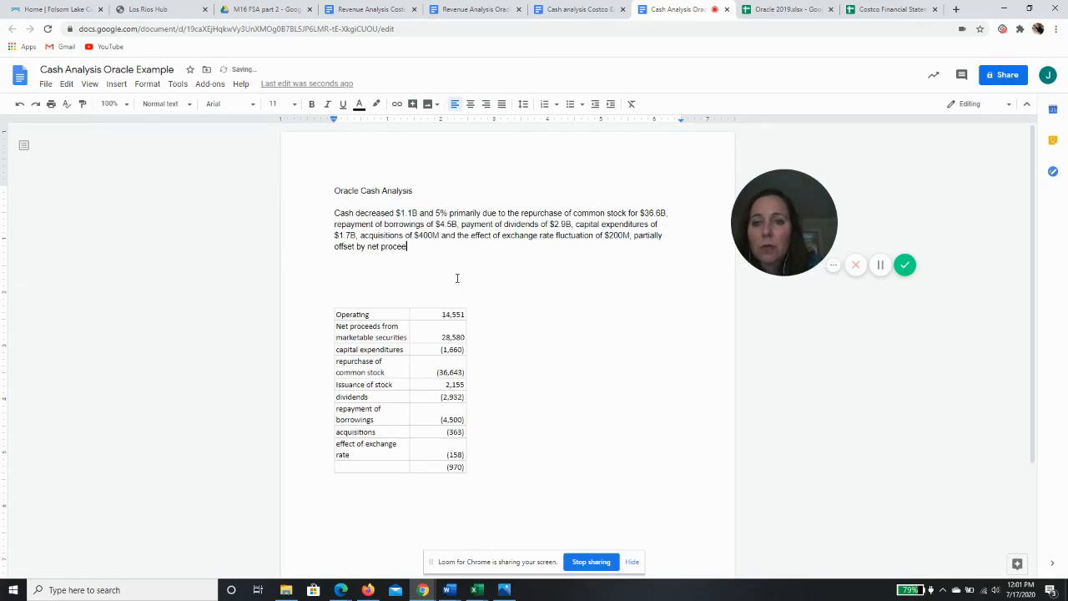
pyautogui.write('ds from marketa')
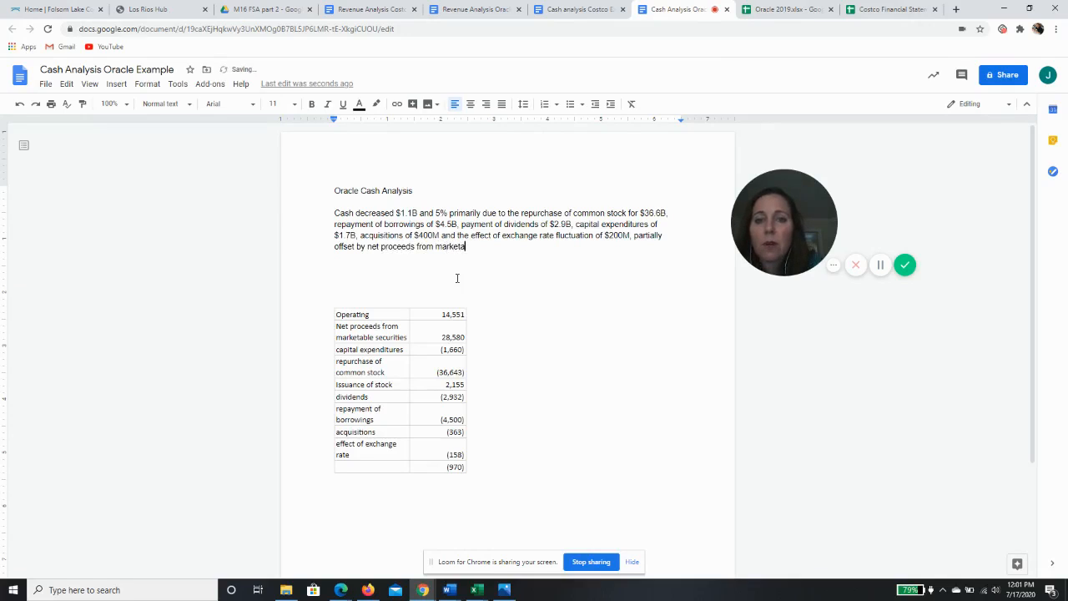
pyautogui.write('ble sec')
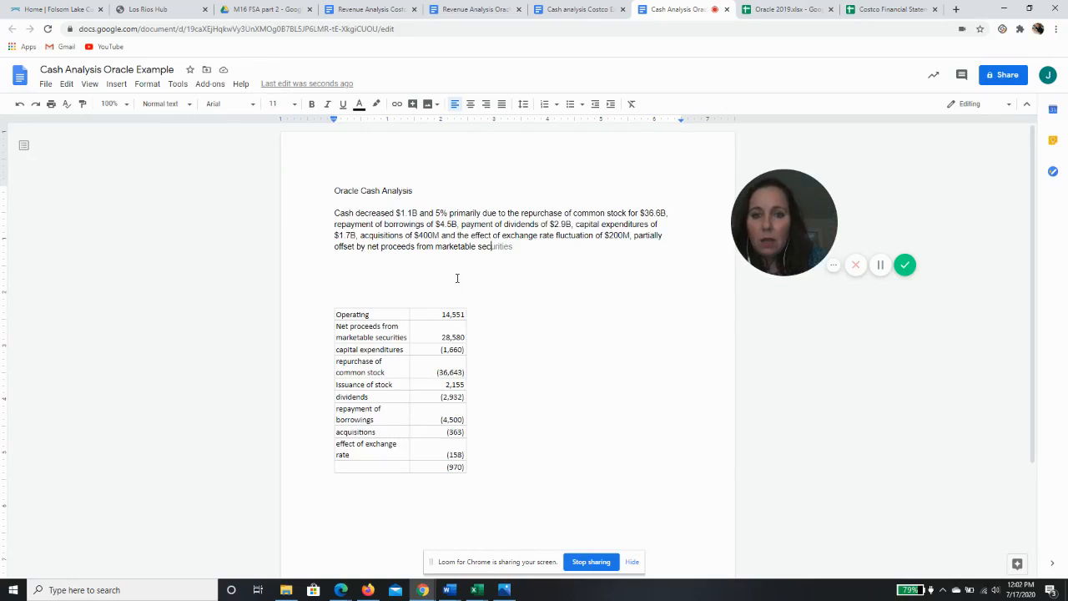
pyautogui.write('ut')
pyautogui.write('ities of')
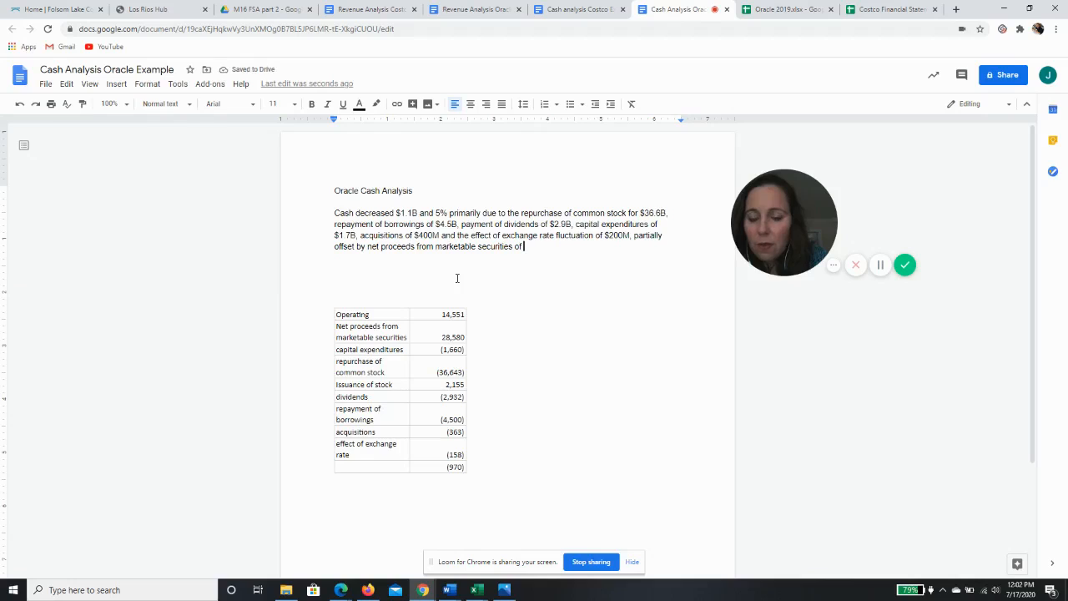
pyautogui.write(' $2')
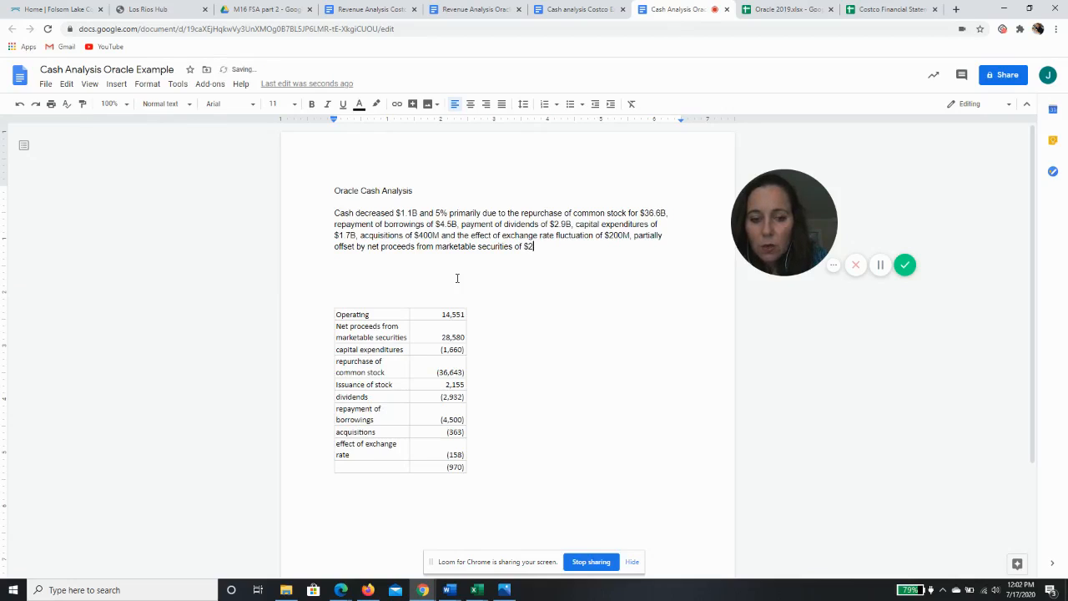
pyautogui.write('8')
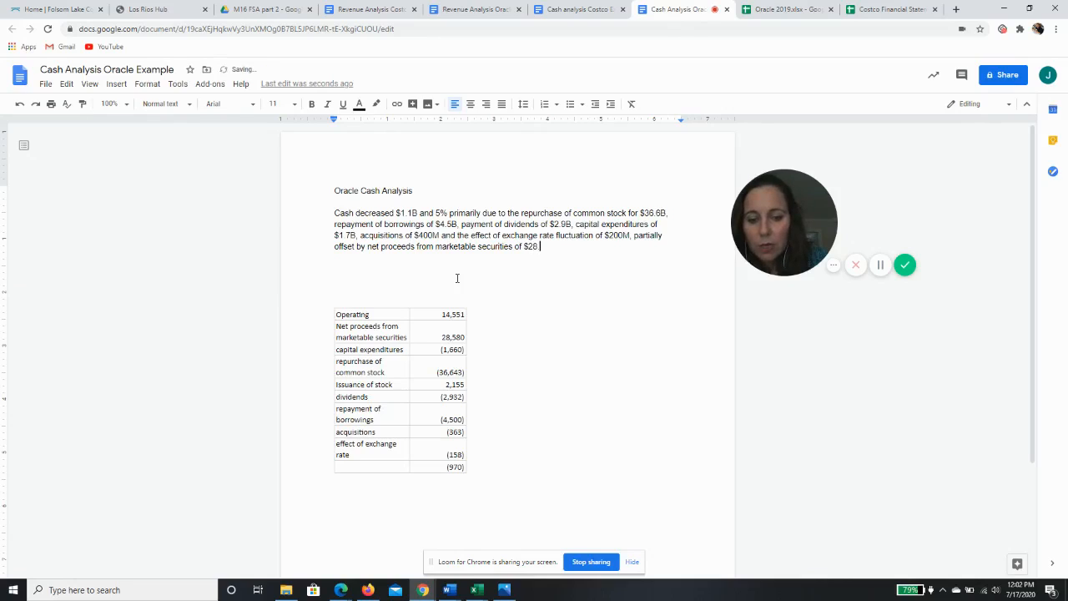
pyautogui.write('.6B. ')
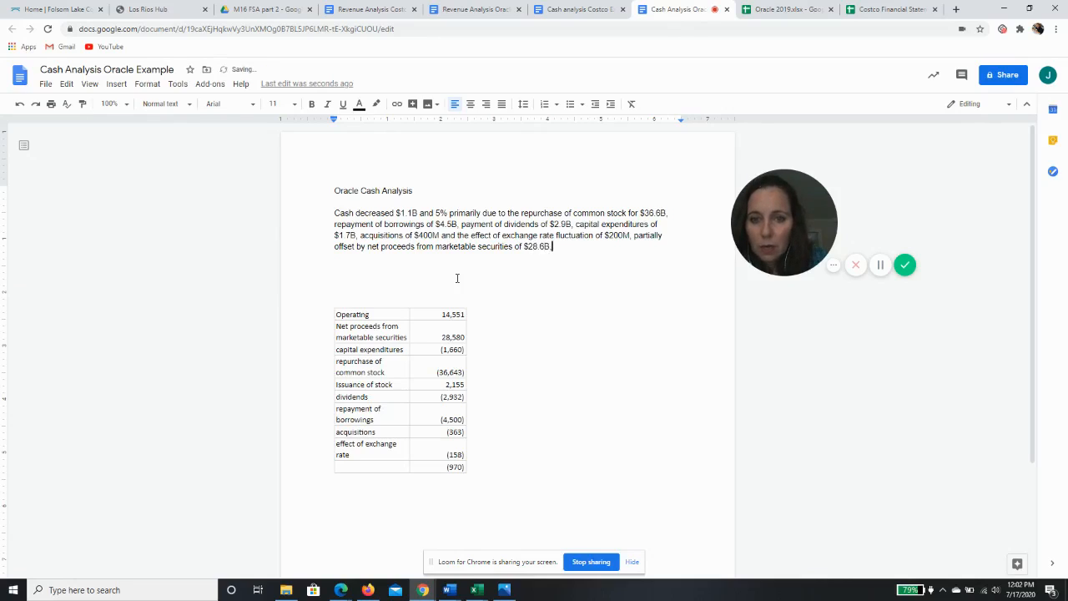
pyautogui.write('operating c')
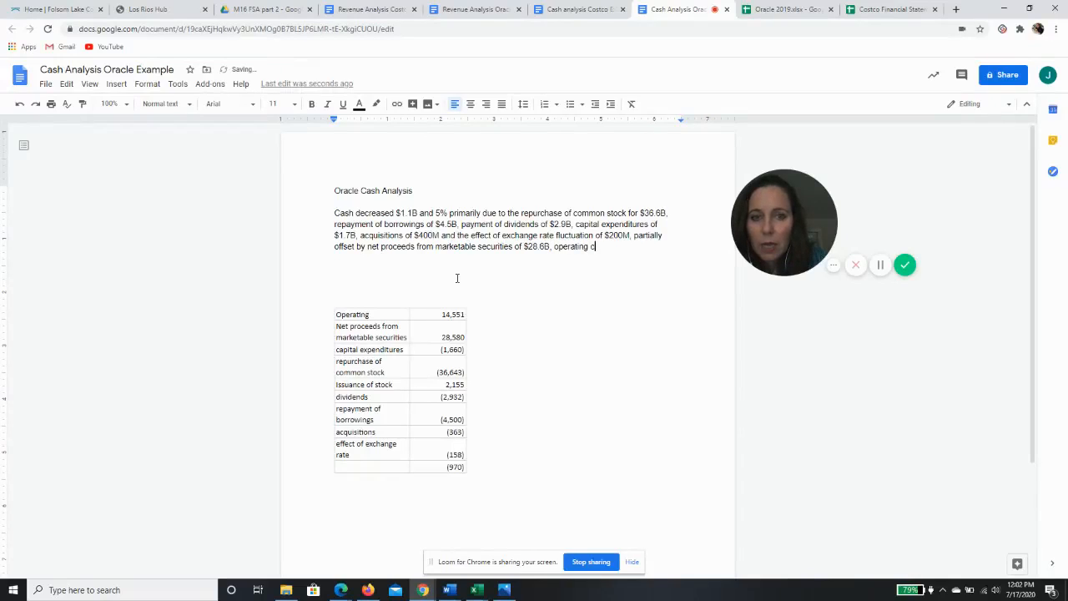
pyautogui.write('ash flow of ')
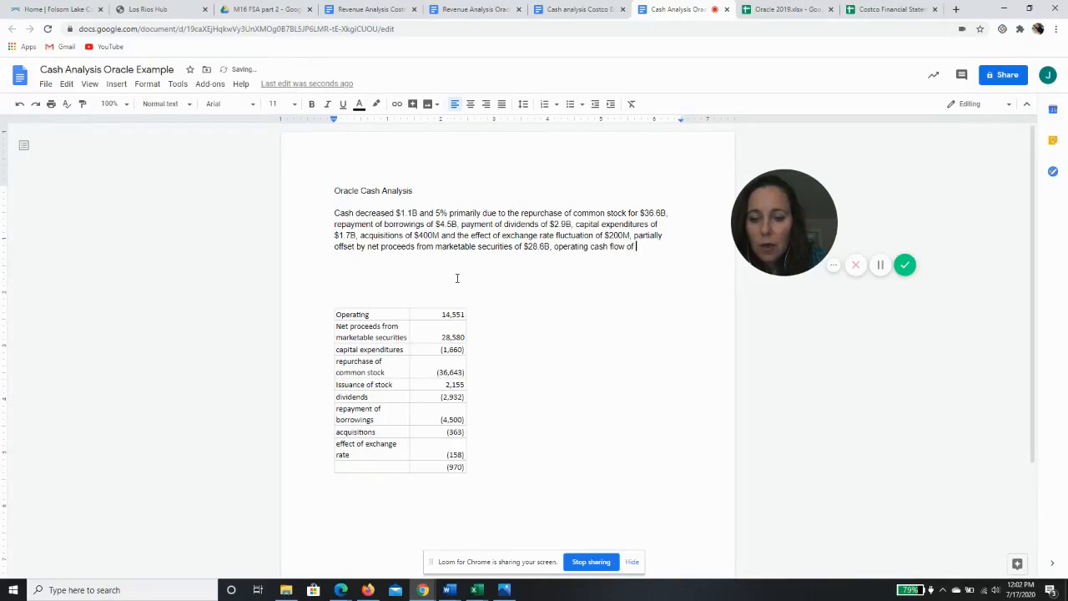
pyautogui.write('$14.5')
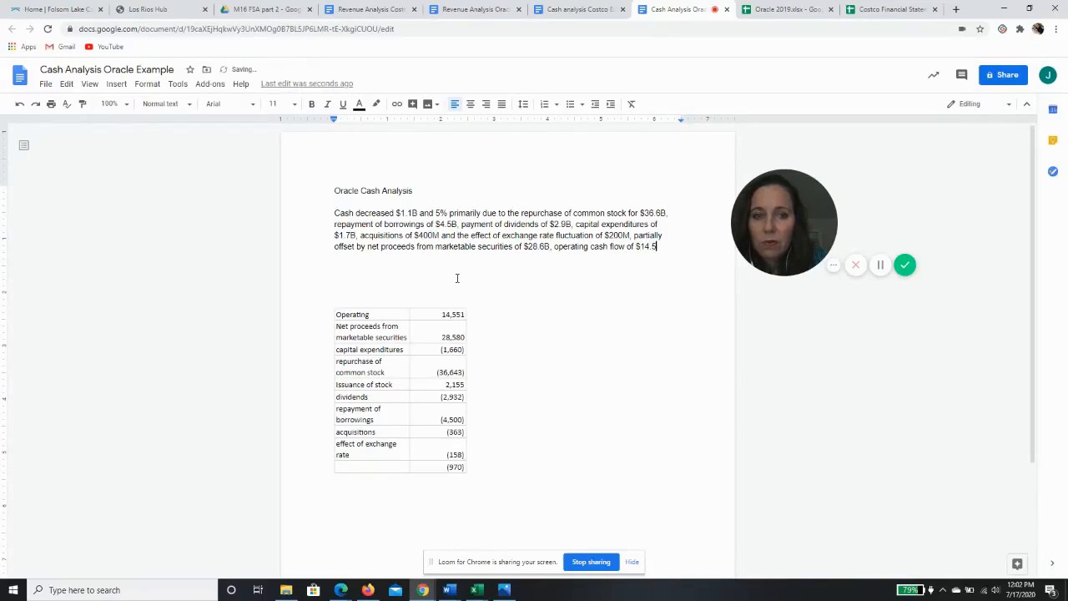
pyautogui.write('B')
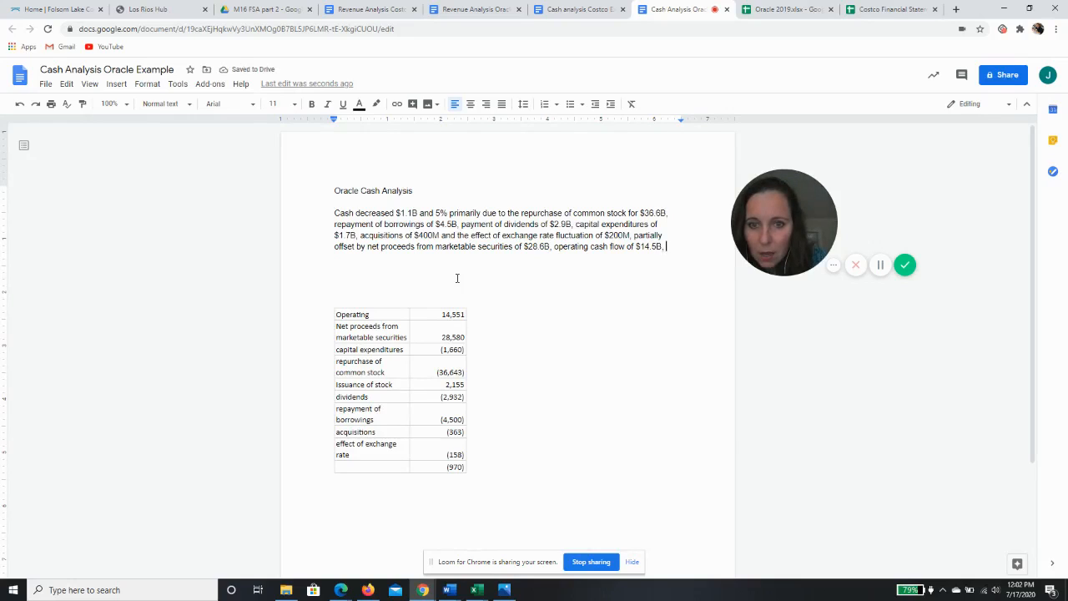
pyautogui.write(', Iss')
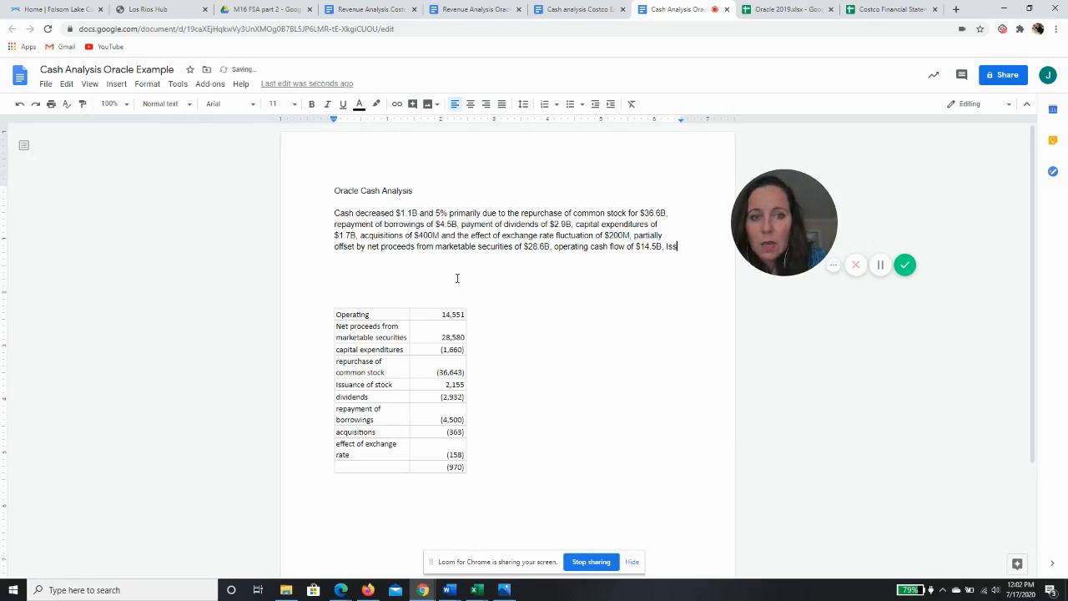
pyautogui.write('uance of stock of')
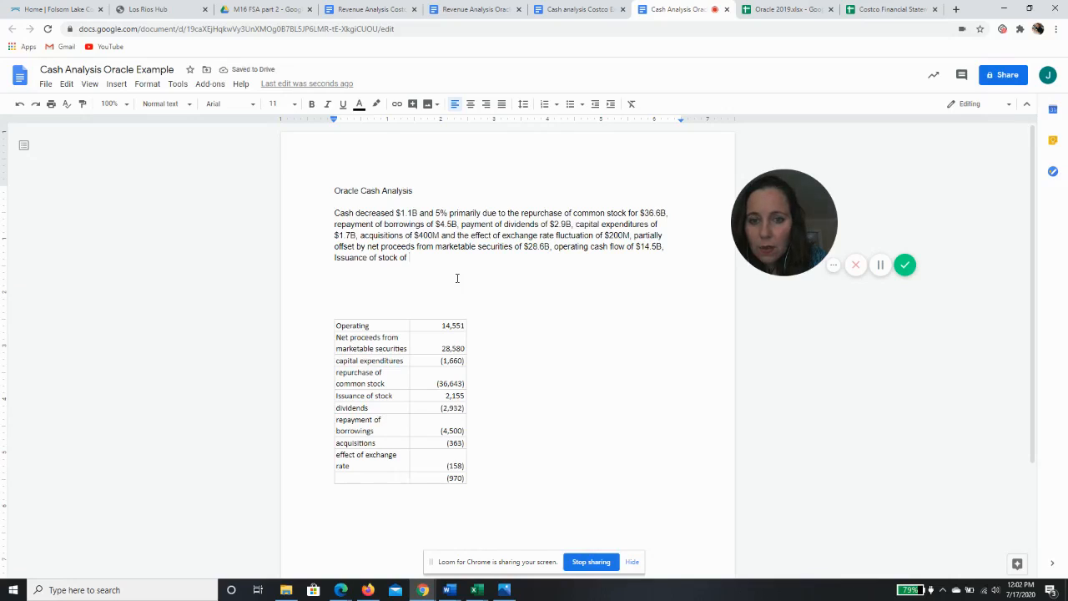
pyautogui.write(' @2')
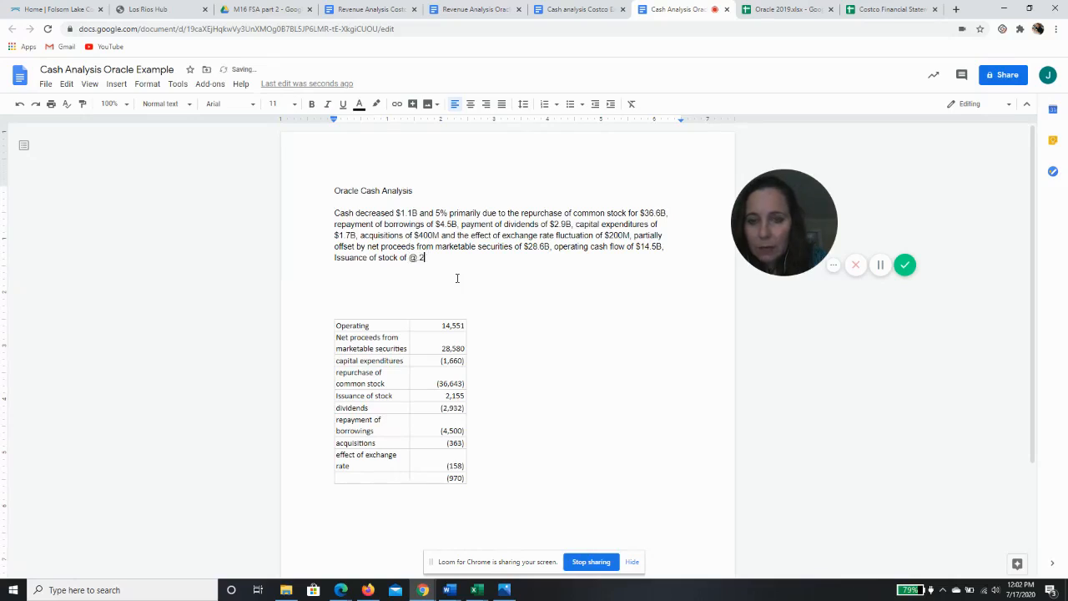
# Add ", Issuance of stock of 2.2 B" to the sentence and insert "and" before that final item
pyautogui.press('BackSpace')
pyautogui.press('BackSpace')
pyautogui.press('BackSpace')
pyautogui.press('BackSpace')
pyautogui.write('2.2 B.')
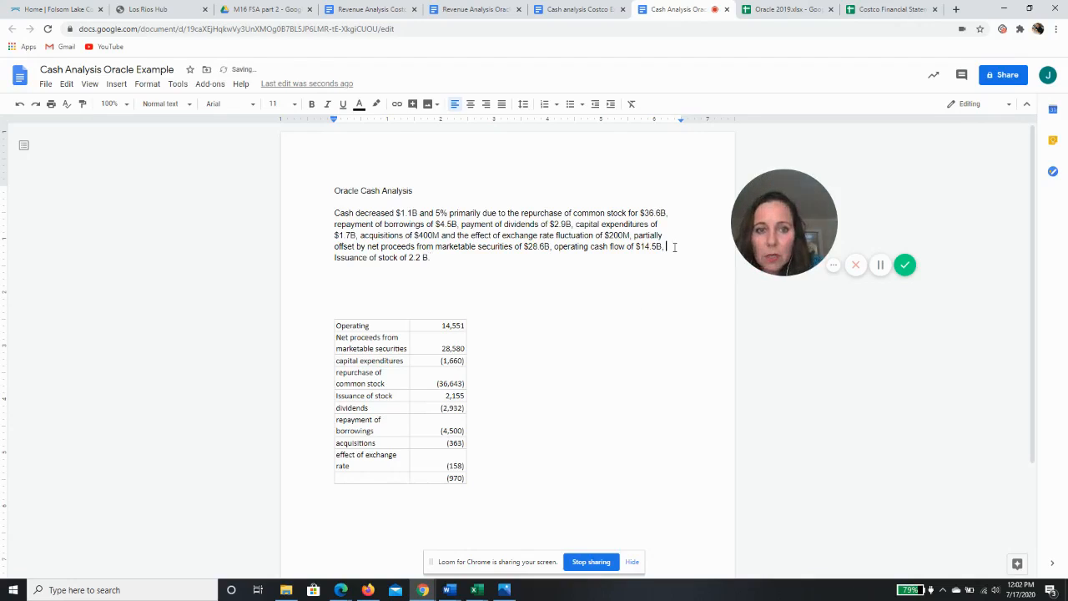
pyautogui.click(674, 247)
pyautogui.write('and')
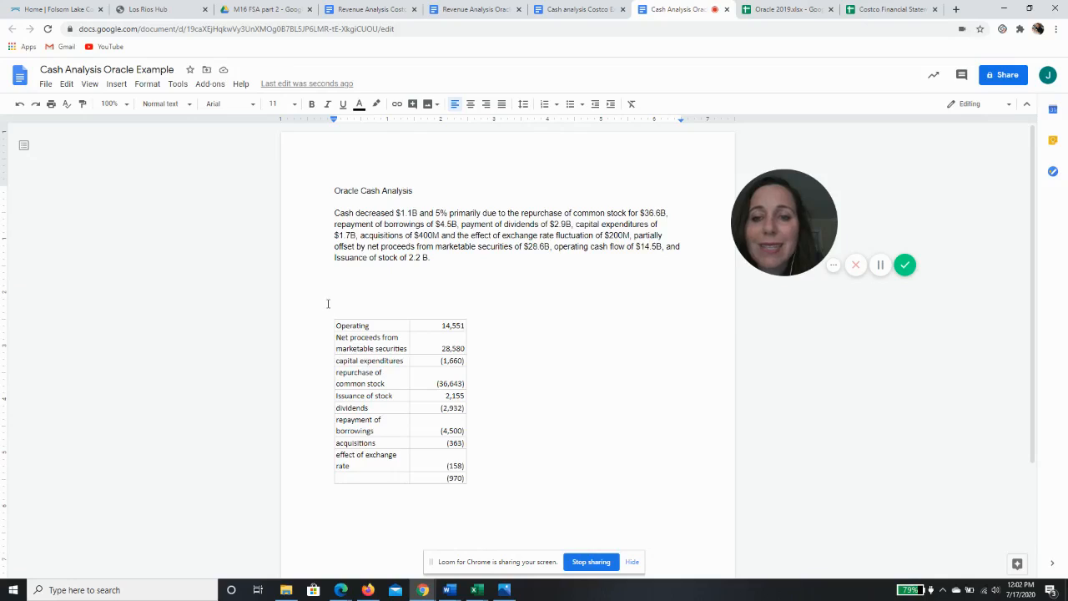
# Insert "by" after "Cash decreased" at the start of the paragraph
pyautogui.moveTo(326, 303); pyautogui.dragTo(566, 432)
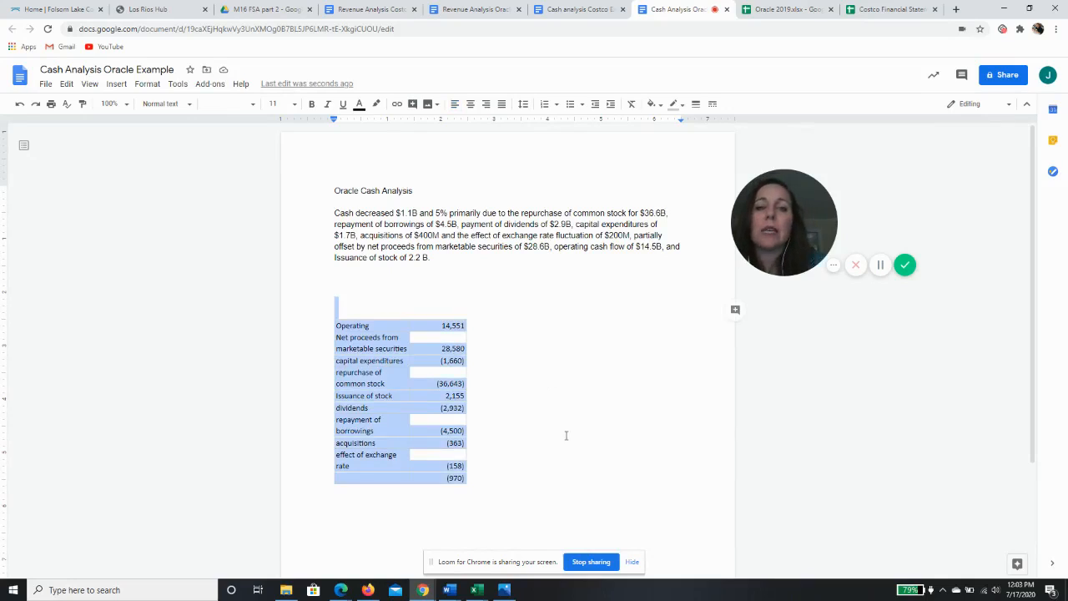
pyautogui.click(494, 292)
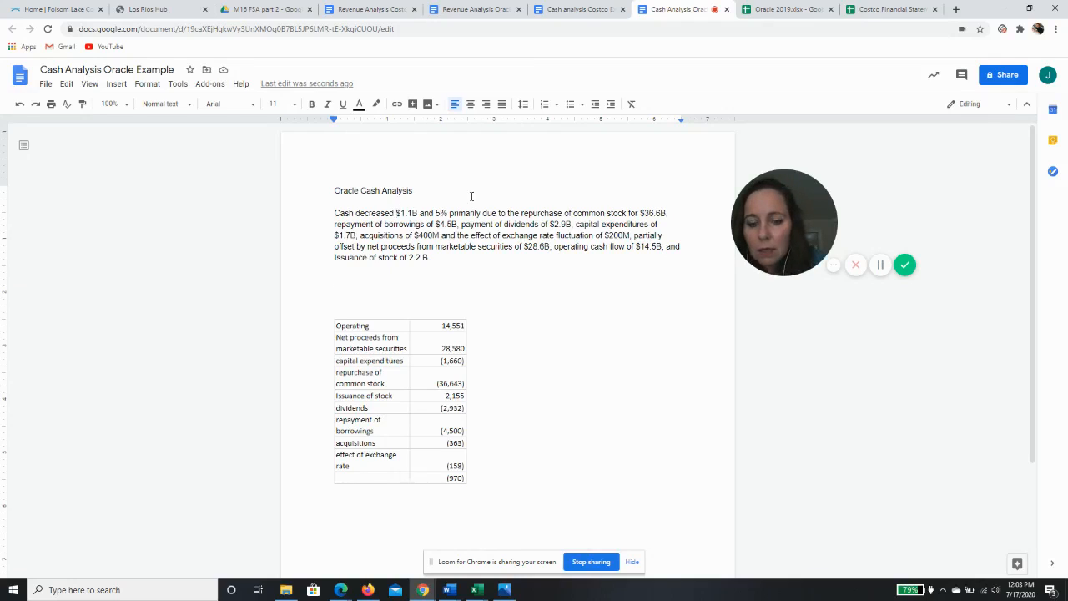
pyautogui.write('by')
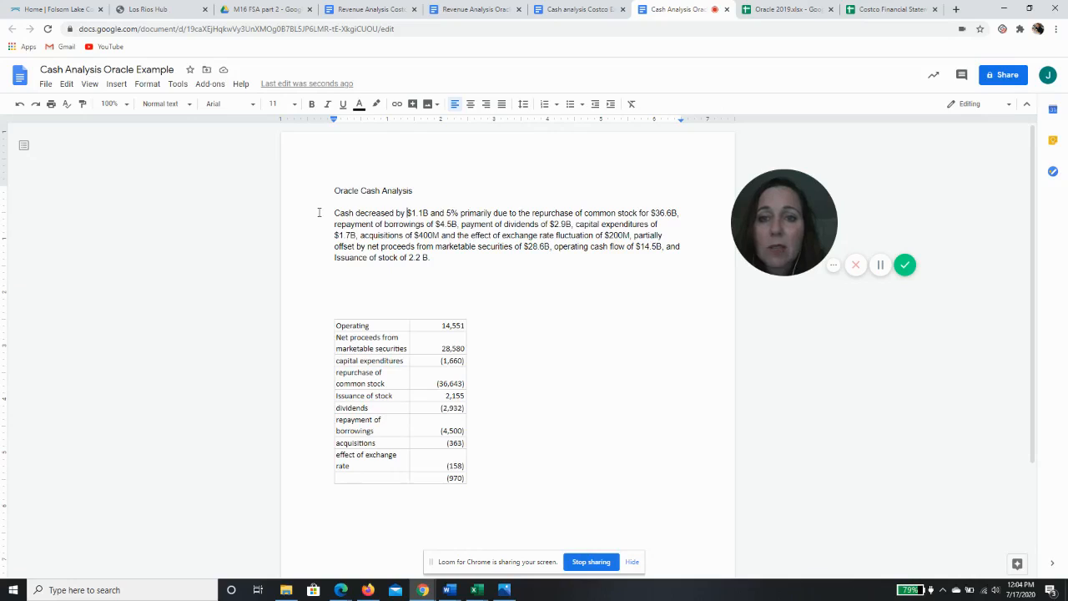
# Select the whole cash analysis paragraph
pyautogui.moveTo(328, 205); pyautogui.dragTo(434, 269)
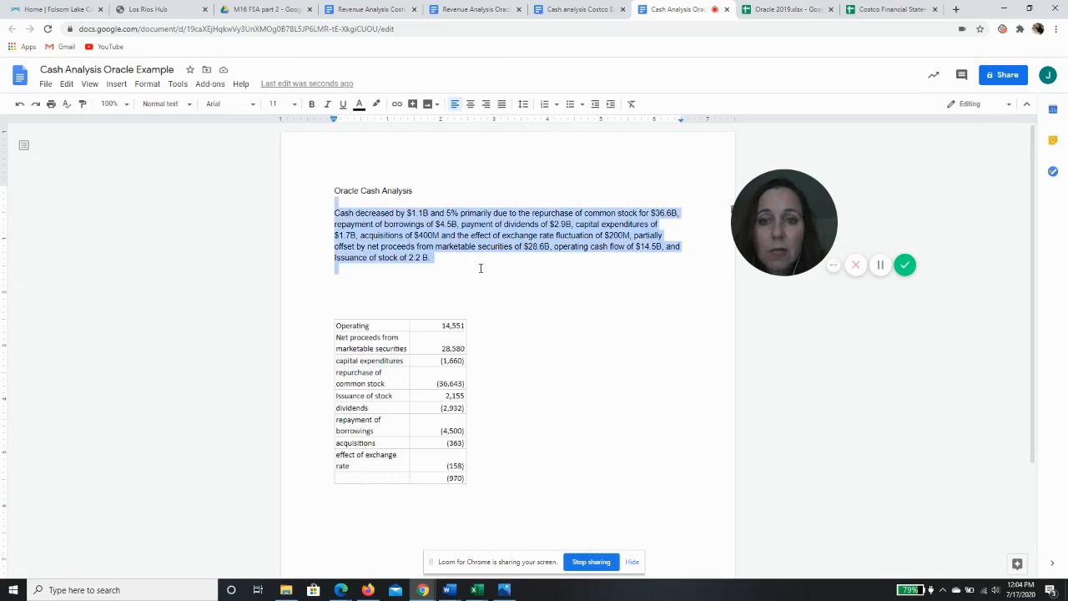